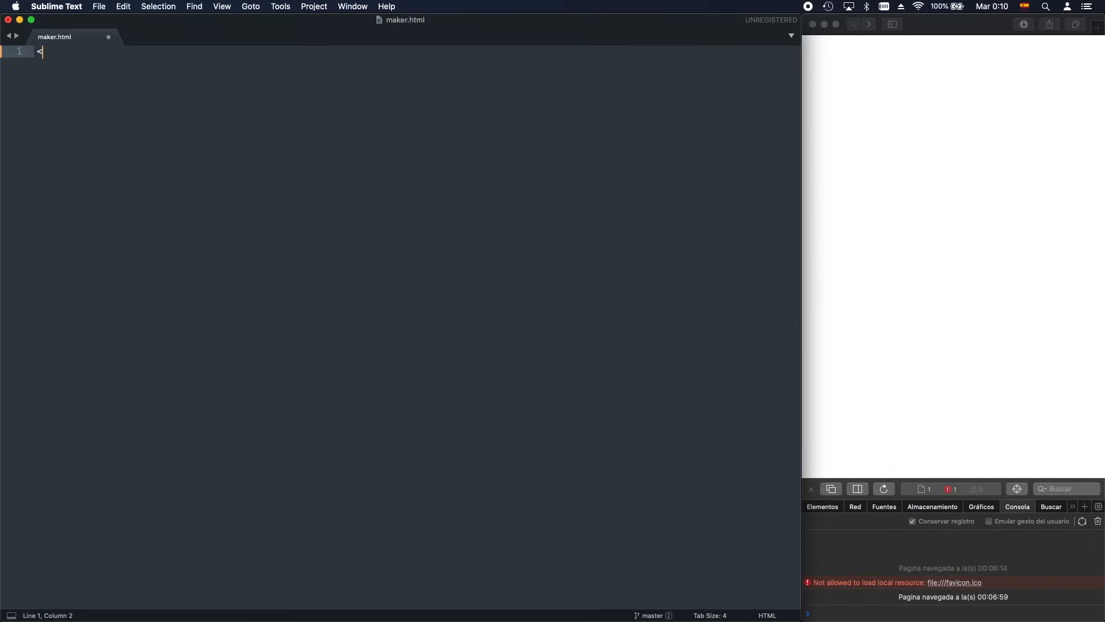
{"action": "type", "text": "!doctype html>"}
Write the doctype and head with title 'Pizza Maker' and a body background #323D46 style, saved
{"action": "key", "text": "Return"}
{"action": "type", "text": "<head>"}
{"action": "key", "text": "Return"}
{"action": "type", "text": "</head>"}
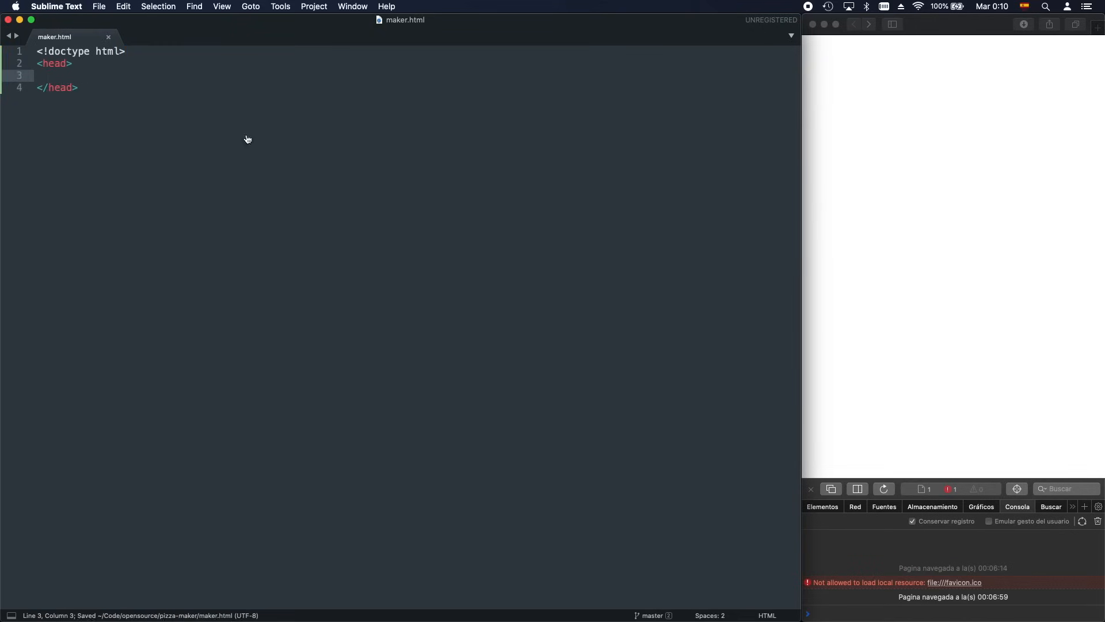
{"action": "type", "text": "<title>Pizza Maker</title>"}
{"action": "key", "text": "Return"}
{"action": "type", "text": "<styl"}
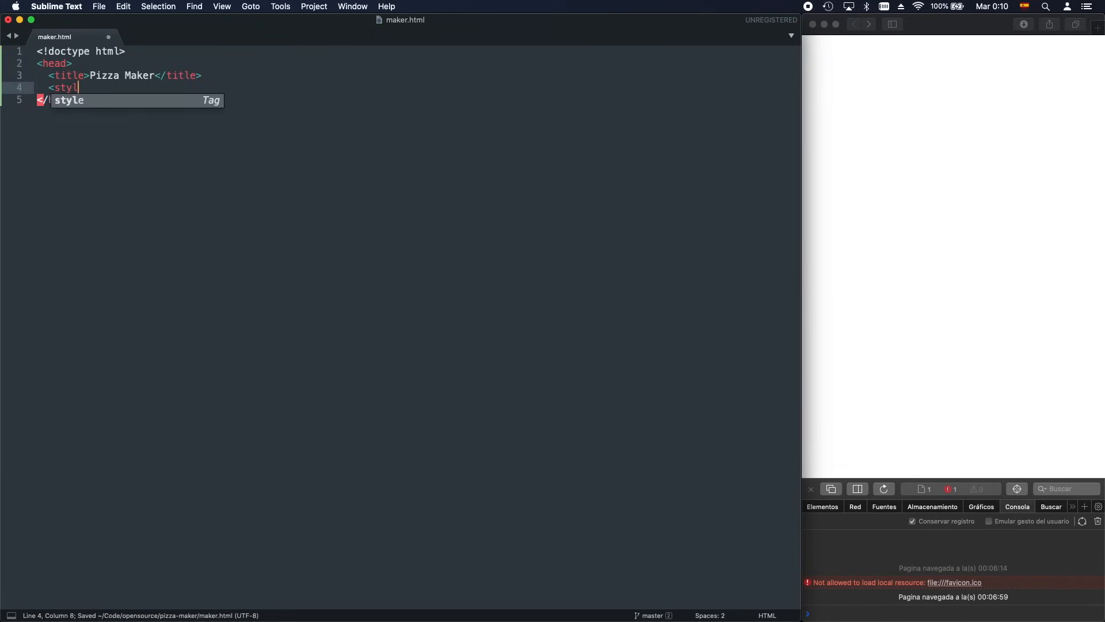
{"action": "type", "text": "e>"}
{"action": "key", "text": "Return"}
{"action": "type", "text": "</"}
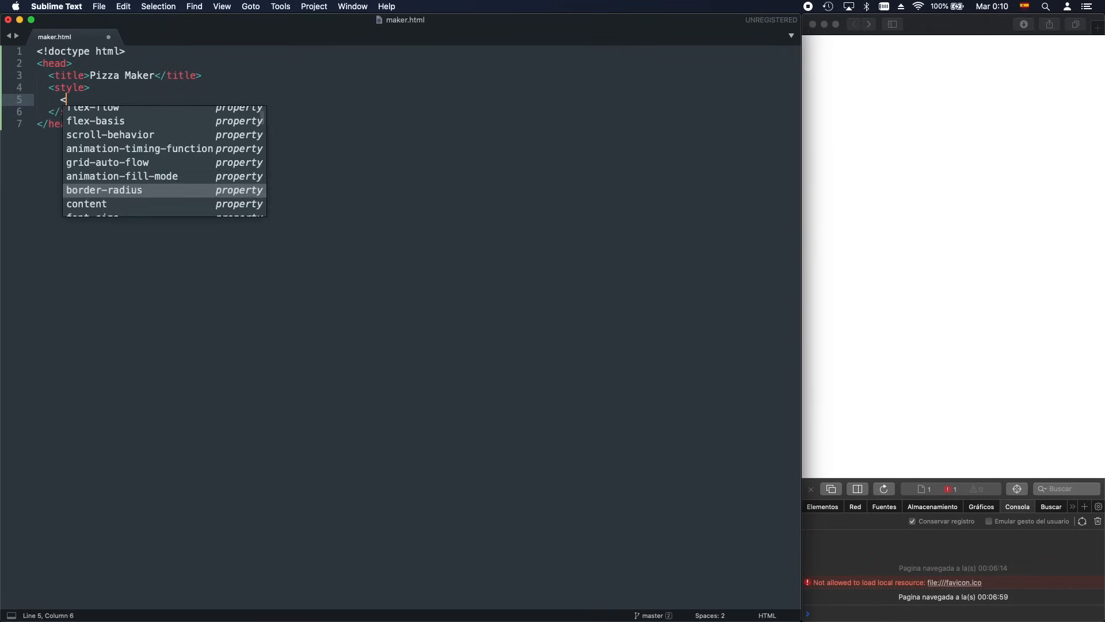
{"action": "type", "text": "style>body { background: ; }"}
{"action": "key", "text": "Left"}
{"action": "key", "text": "Left"}
{"action": "key", "text": "Left"}
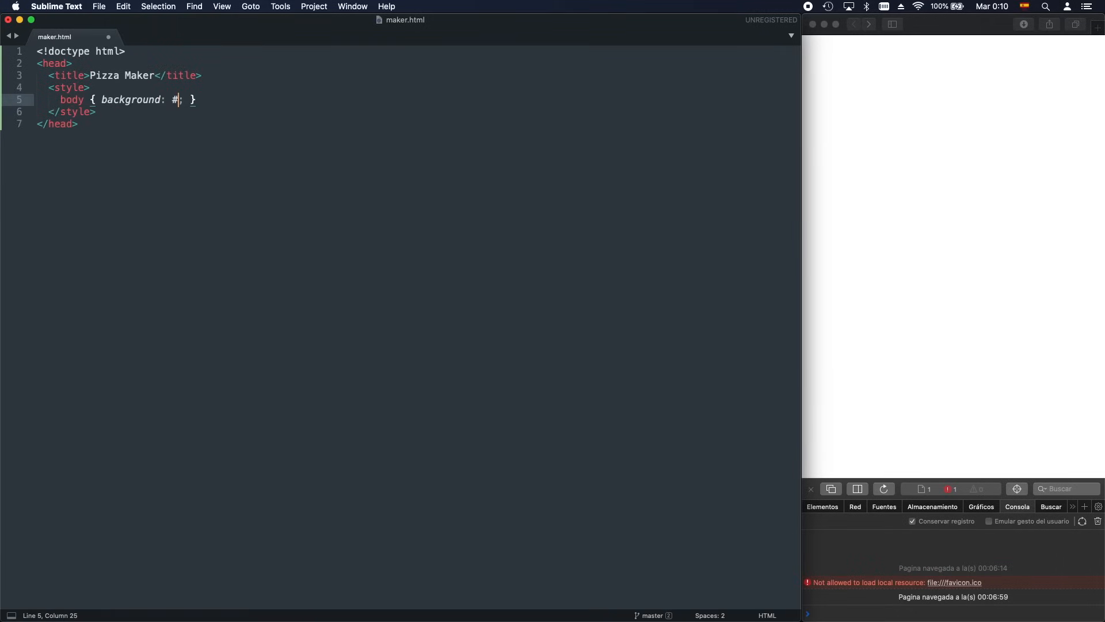
{"action": "type", "text": "#32"}
{"action": "type", "text": "3D46"}
{"action": "key", "text": "End"}
{"action": "key", "text": "super+s"}
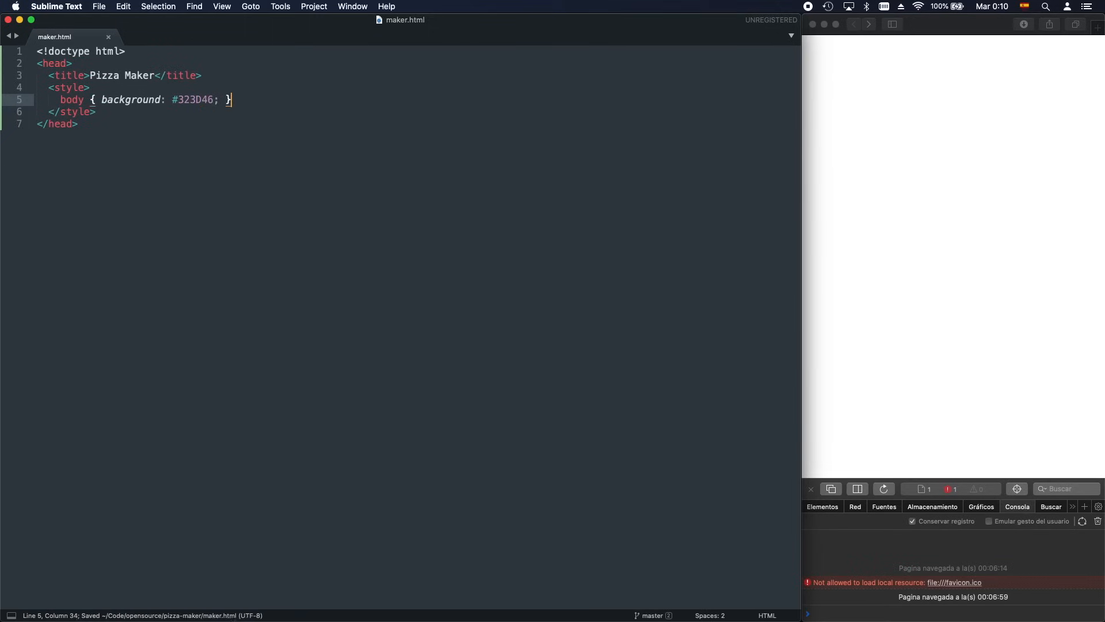
{"action": "key", "text": "Return"}
{"action": "key", "text": "BackSpace"}
{"action": "key", "text": "BackSpace"}
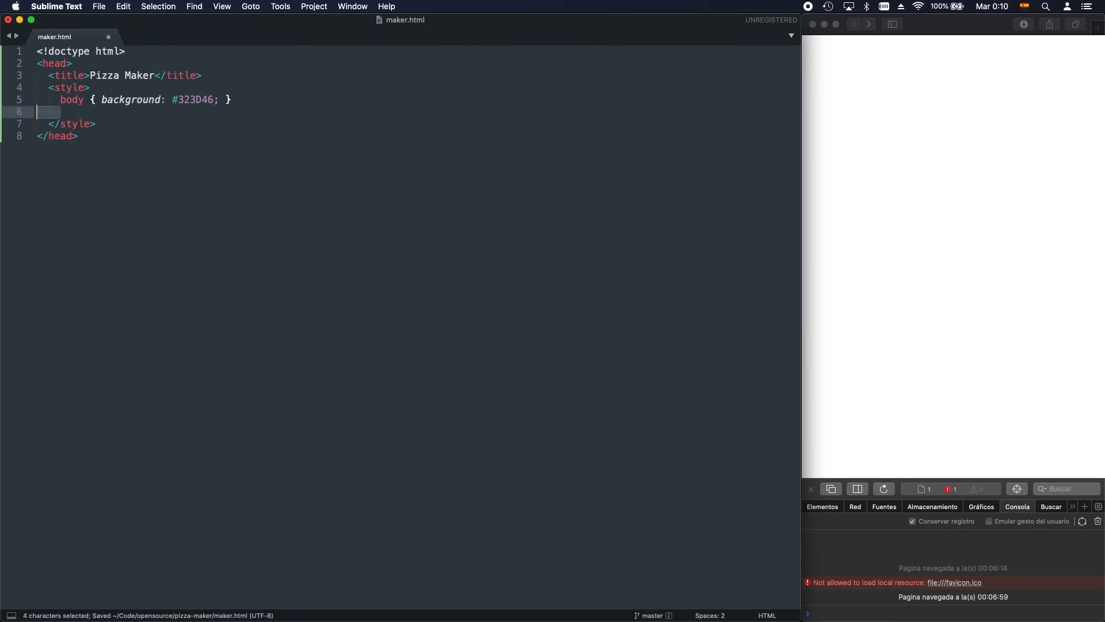
{"action": "key", "text": "BackSpace"}
{"action": "key", "text": "super+s"}
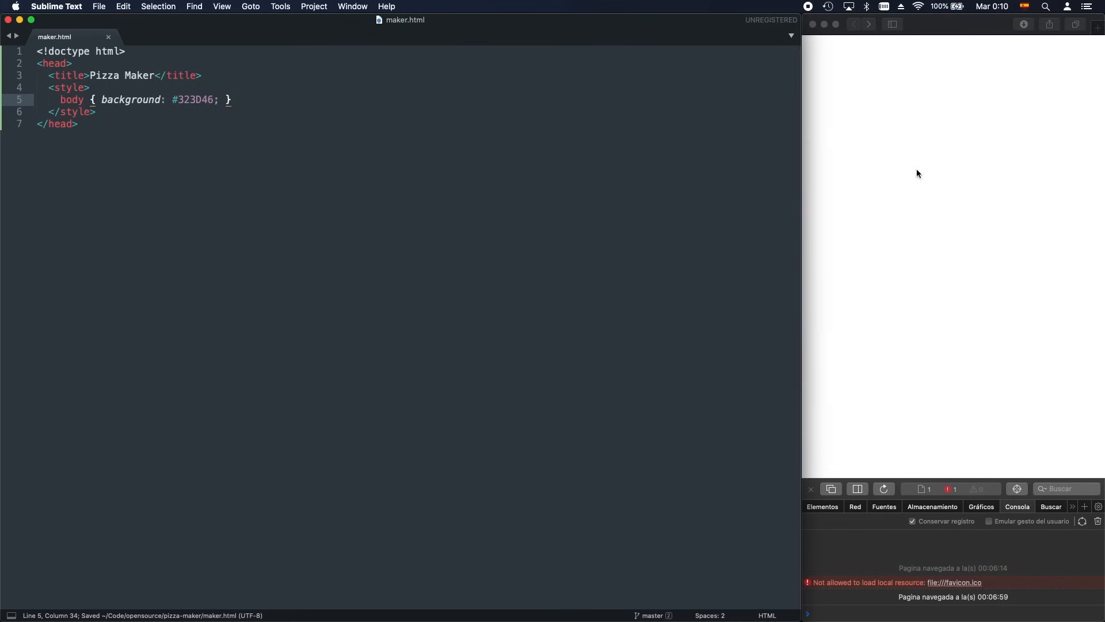
Wrap the page in html tags with an empty body after the head, save, and bring Safari forward
{"action": "left_click", "coordinate": [350, 126]}
{"action": "key", "text": "Return"}
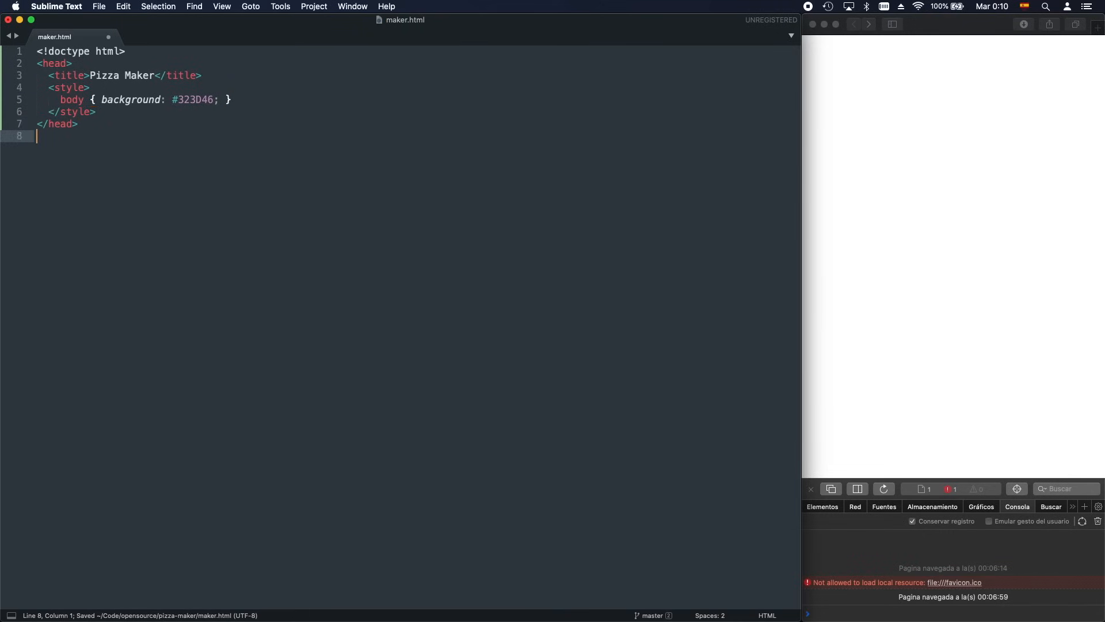
{"action": "key", "text": "Up"}
{"action": "key", "text": "Up"}
{"action": "key", "text": "Up"}
{"action": "key", "text": "Return"}
{"action": "type", "text": "<"}
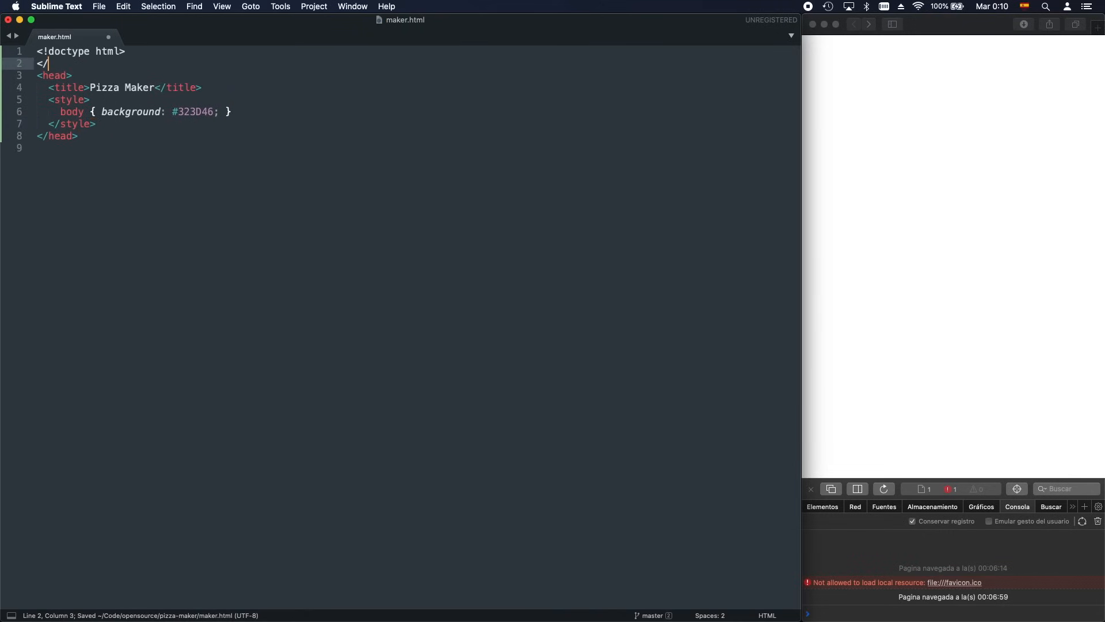
{"action": "type", "text": "html>"}
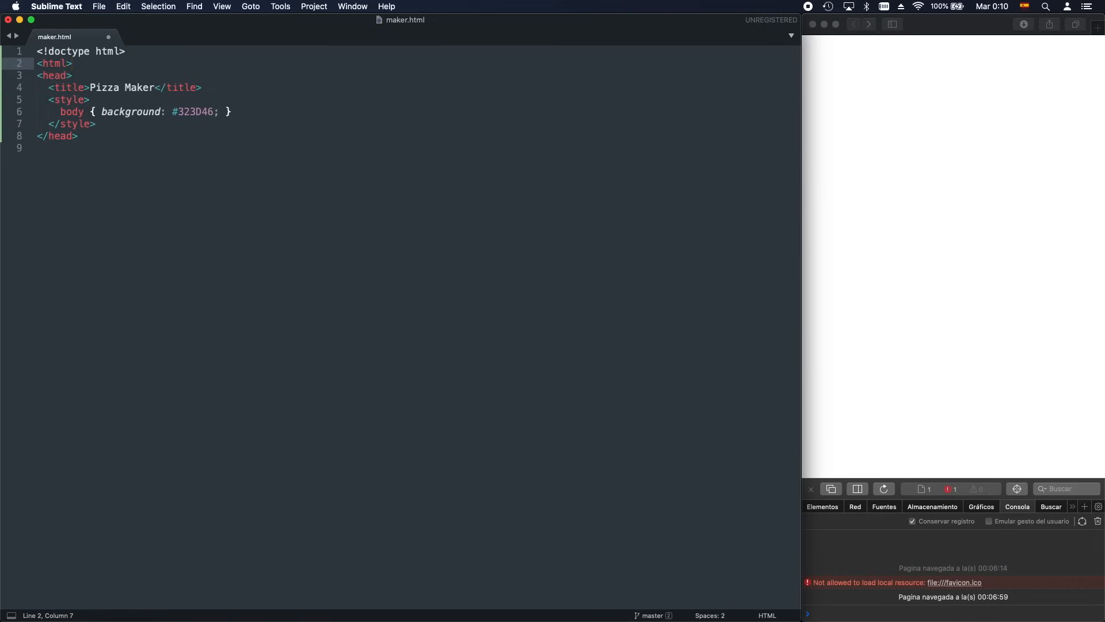
{"action": "left_click", "coordinate": [41, 149]}
{"action": "type", "text": "</"}
{"action": "key", "text": "super+s"}
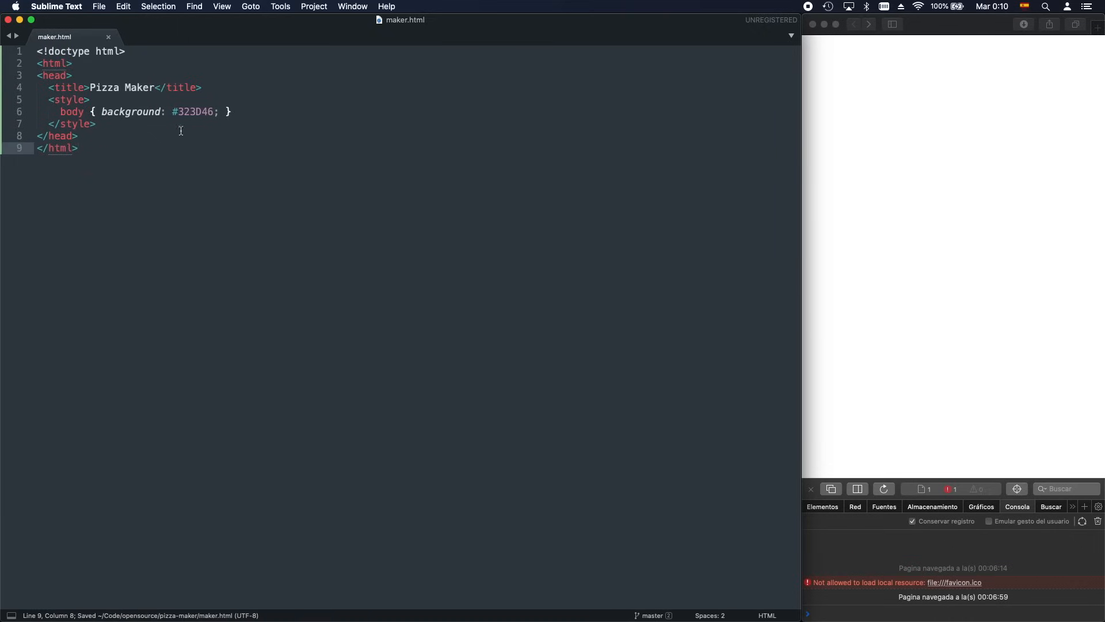
{"action": "left_click", "coordinate": [117, 135]}
{"action": "key", "text": "Return"}
{"action": "type", "text": "<bod"}
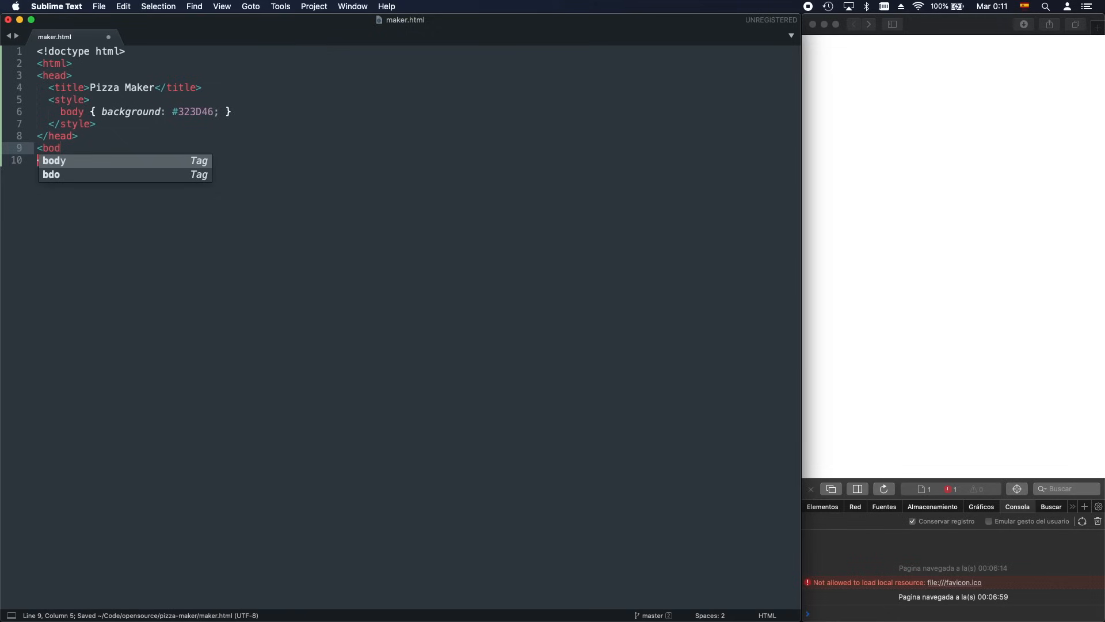
{"action": "type", "text": "y>"}
{"action": "key", "text": "Return"}
{"action": "type", "text": "<7"}
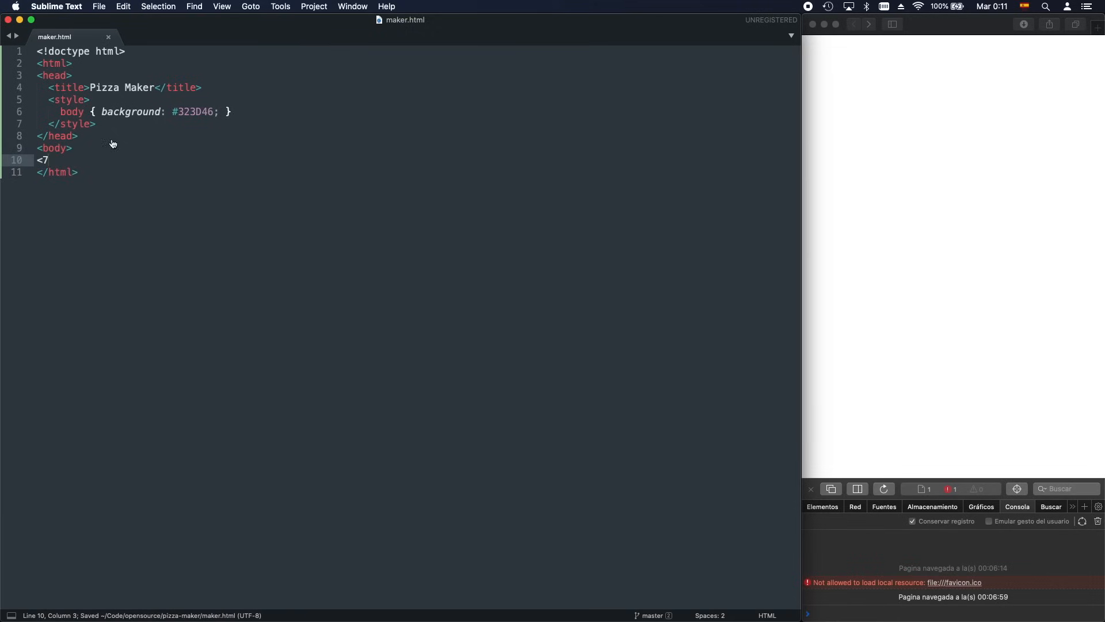
{"action": "key", "text": "BackSpace"}
{"action": "type", "text": "/"}
{"action": "key", "text": "super+s"}
{"action": "left_click", "coordinate": [93, 150]}
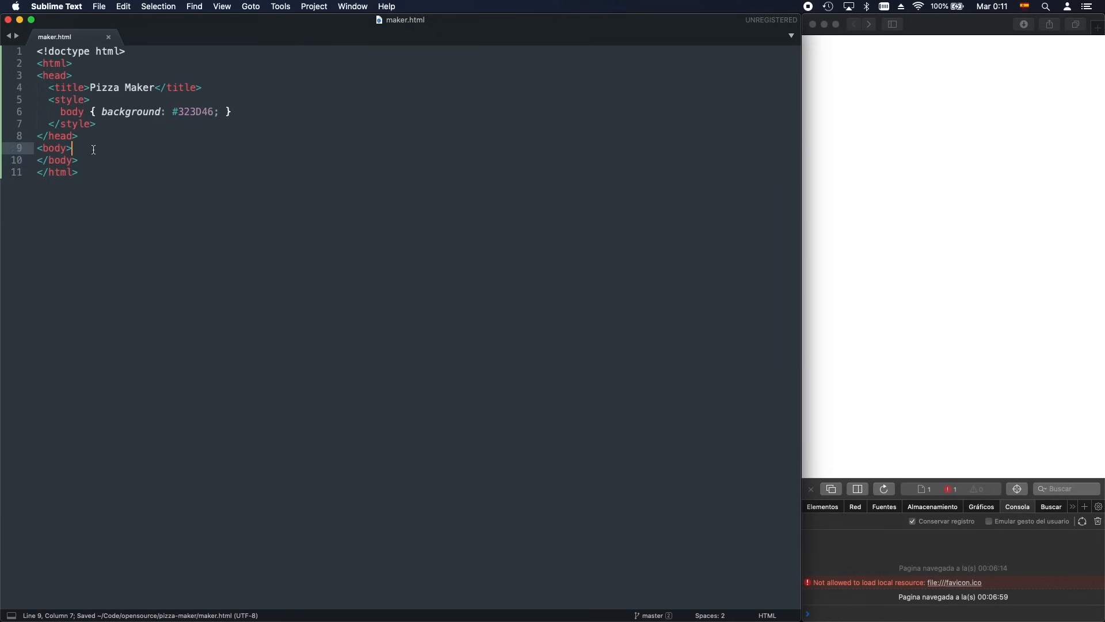
{"action": "left_click", "coordinate": [896, 203]}
Reload the preview, then add a div with class 'container' inside the body
{"action": "key", "text": "super+r"}
{"action": "left_click", "coordinate": [114, 152]}
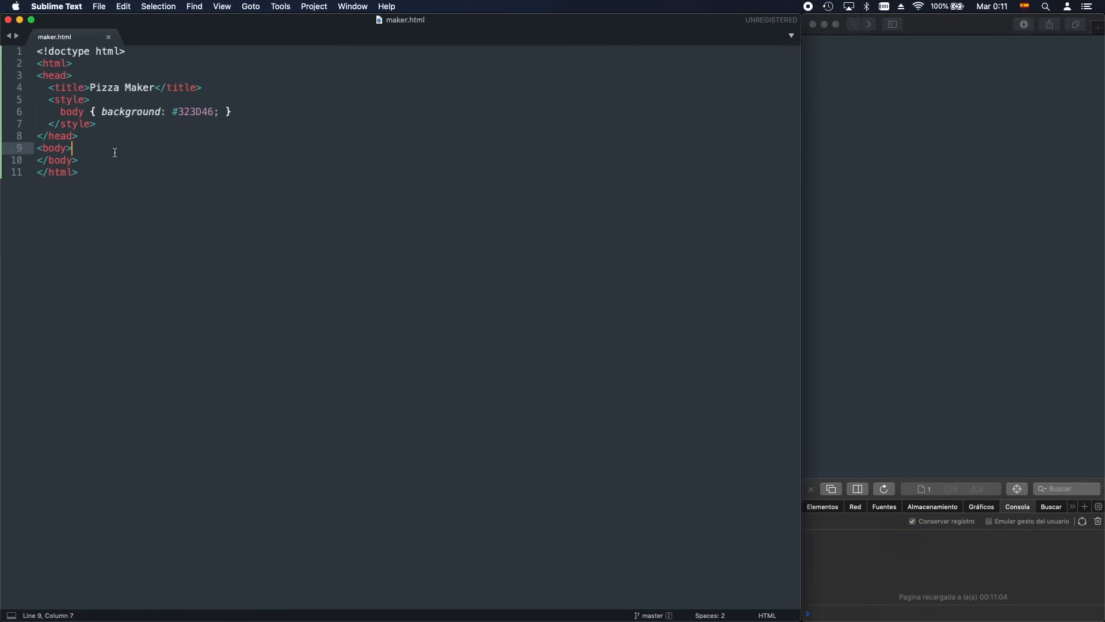
{"action": "key", "text": "Return"}
{"action": "key", "text": "super+s"}
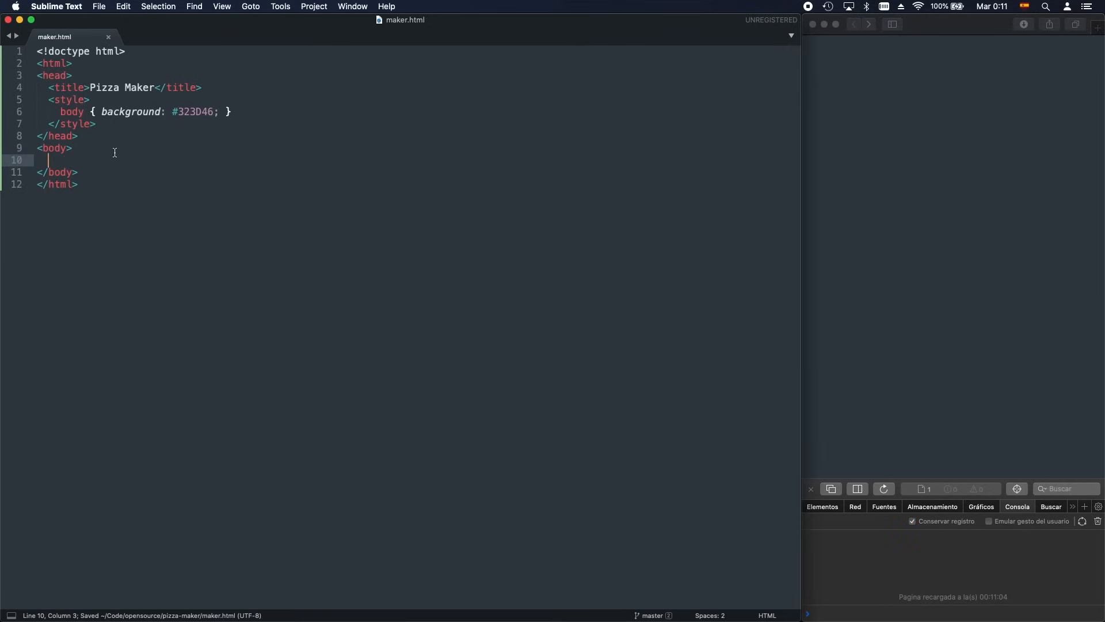
{"action": "type", "text": "<"}
{"action": "key", "text": "BackSpace"}
{"action": "key", "text": "BackSpace"}
{"action": "type", "text": "<div cl"}
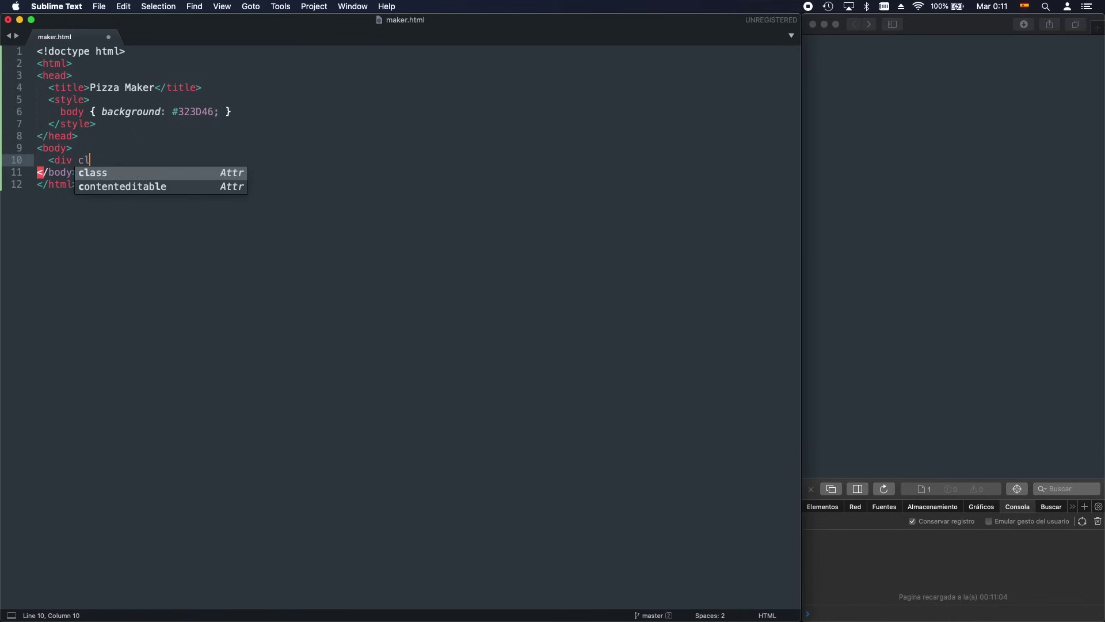
{"action": "key", "text": "BackSpace"}
{"action": "type", "text": "lass"}
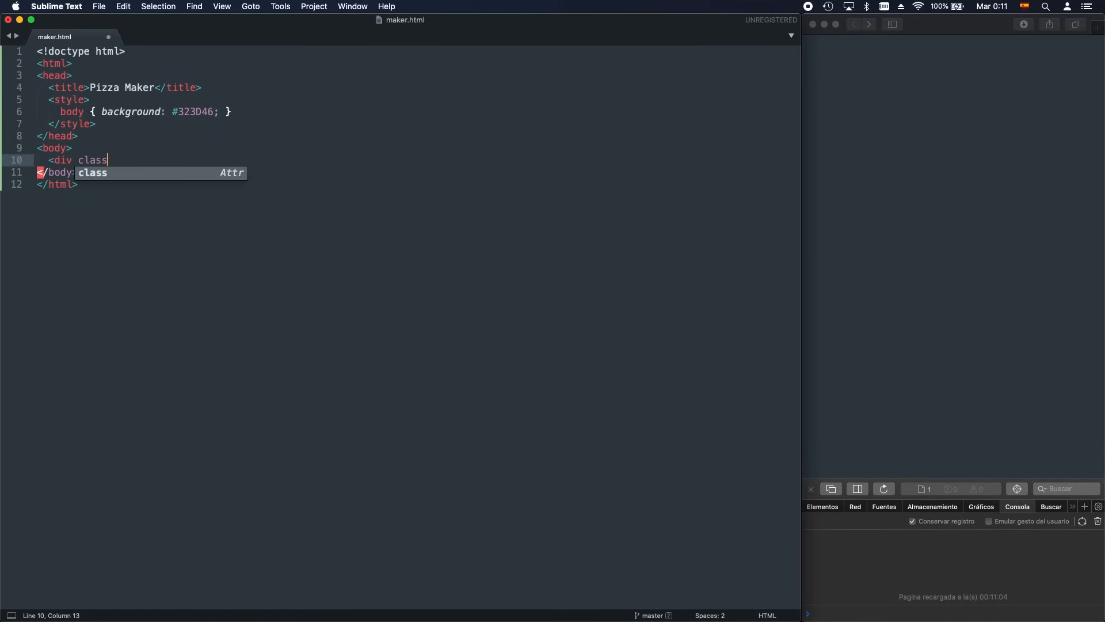
{"action": "type", "text": "=\"cotain"}
{"action": "key", "text": "BackSpace"}
{"action": "key", "text": "BackSpace"}
{"action": "key", "text": "BackSpace"}
{"action": "type", "text": "ntainer\">"}
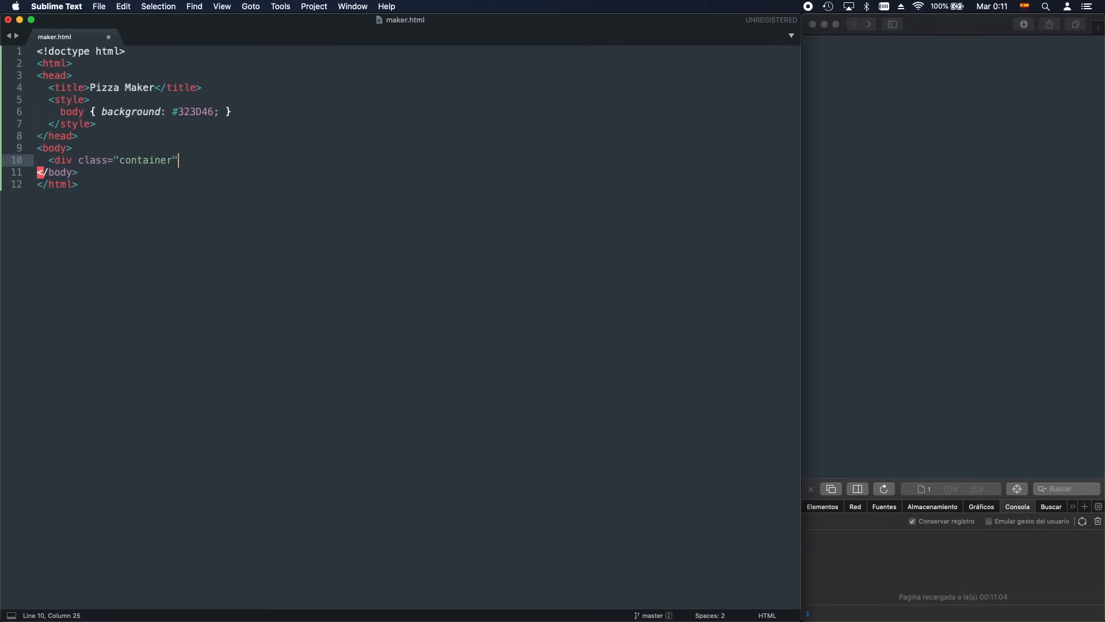
Nest a canvas with width 500 and height 500 inside the container and save
{"action": "key", "text": "Return"}
{"action": "type", "text": "</div>"}
{"action": "key", "text": "ctrl+s"}
{"action": "key", "text": "Up"}
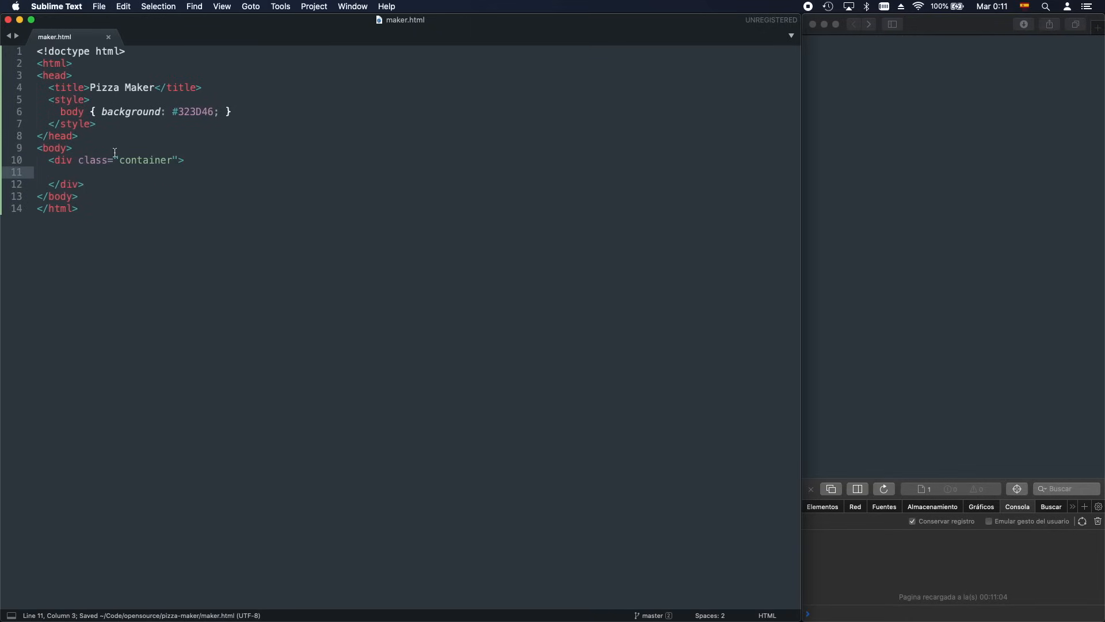
{"action": "type", "text": "<canvas>"}
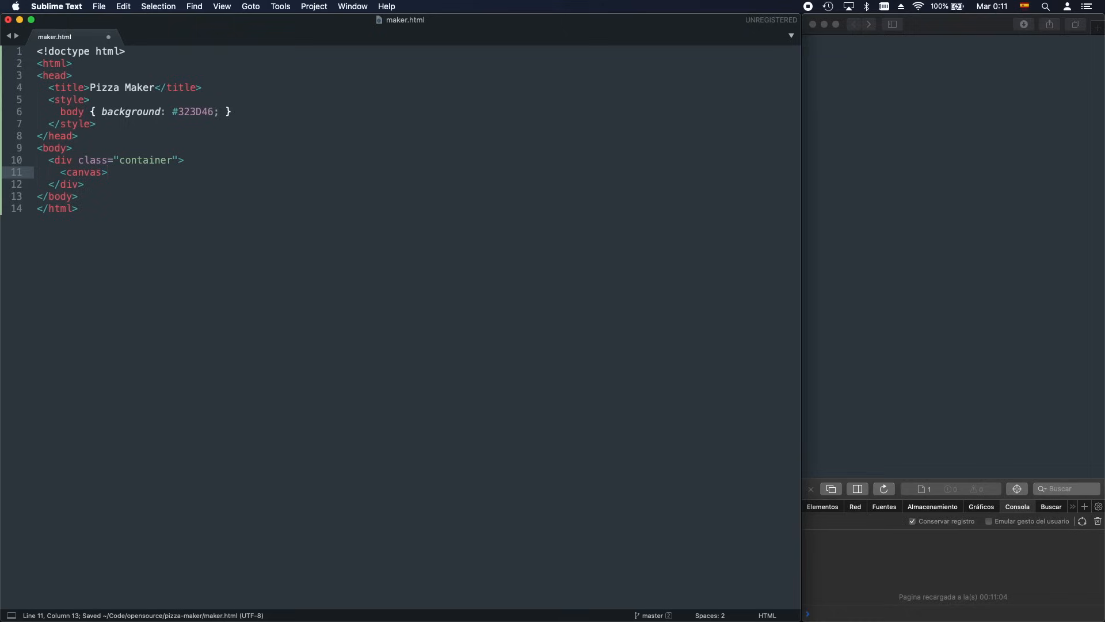
{"action": "key", "text": "BackSpace"}
{"action": "type", "text": "widt"}
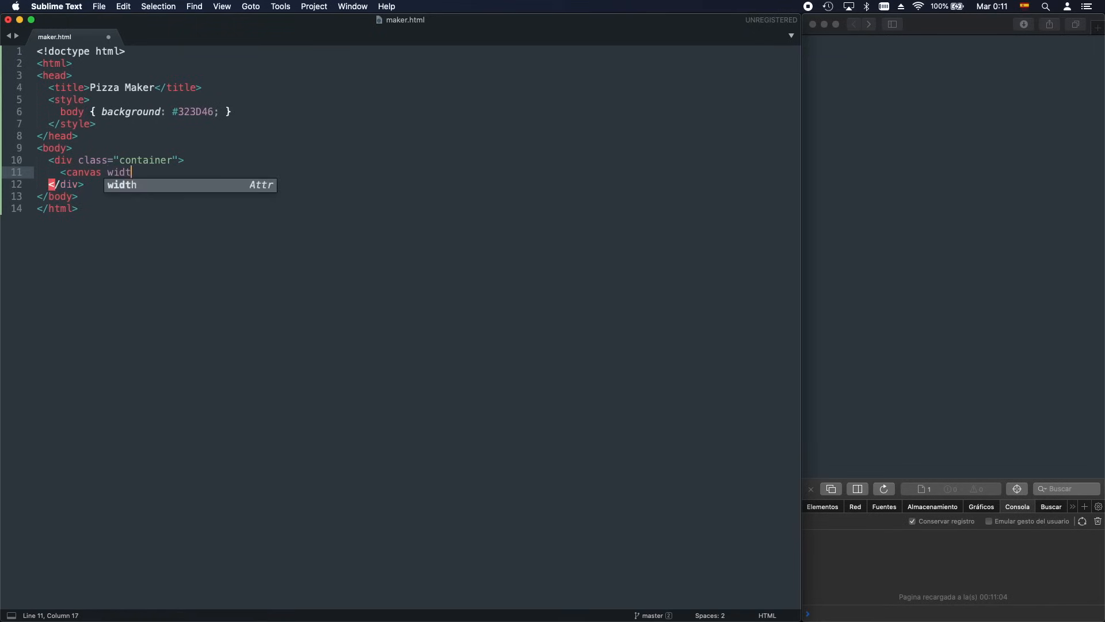
{"action": "type", "text": "h=\"500\" height"}
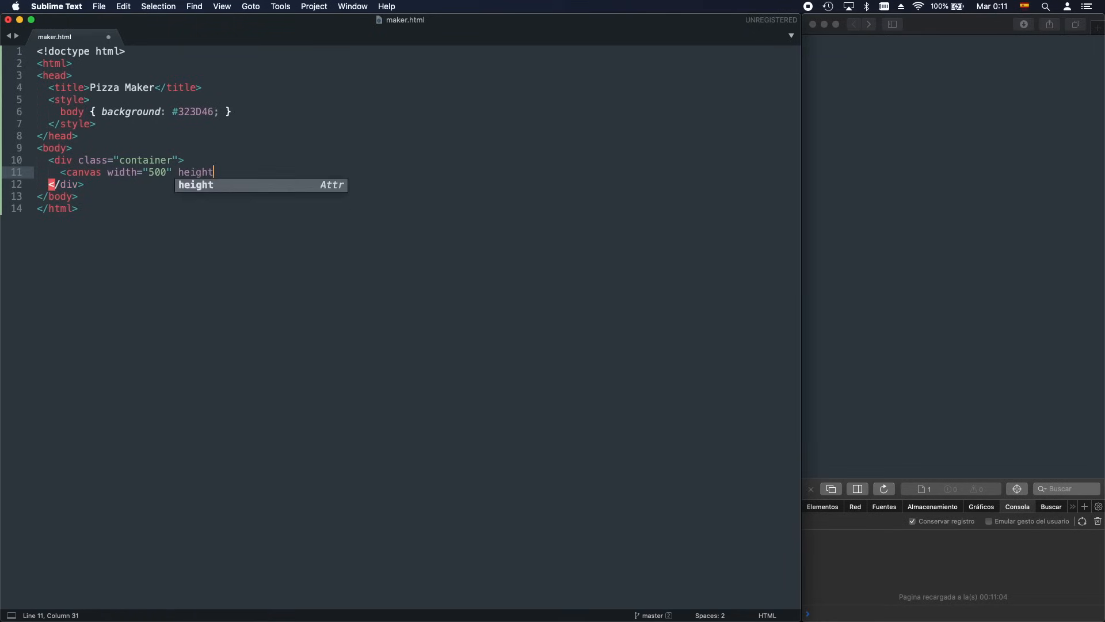
{"action": "type", "text": "=\"500\"></"}
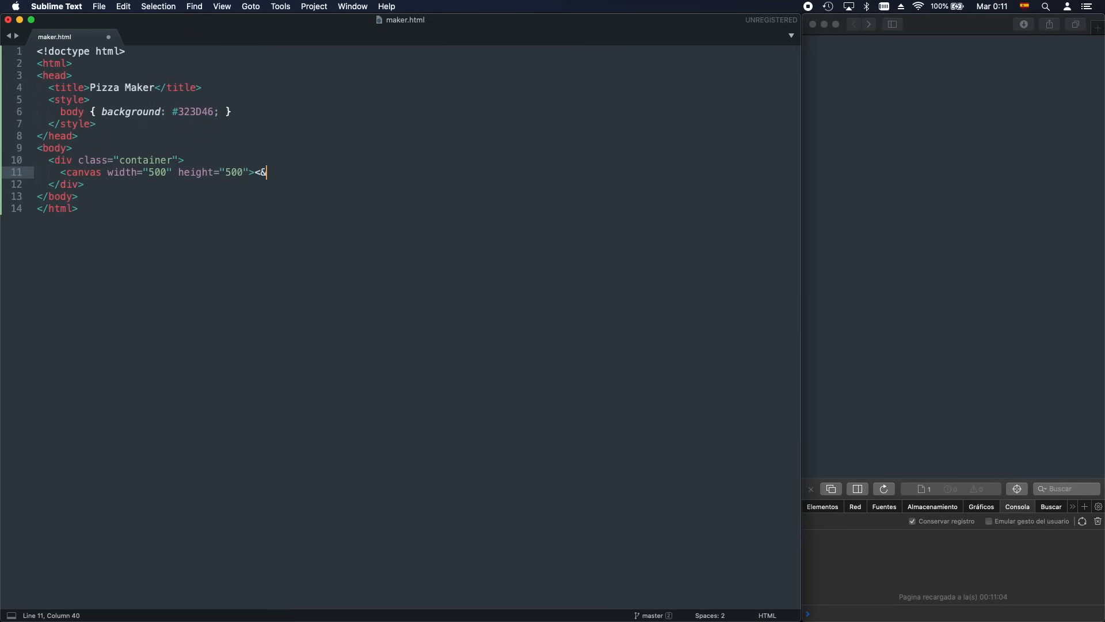
{"action": "type", "text": "canvas>"}
{"action": "key", "text": "super+s"}
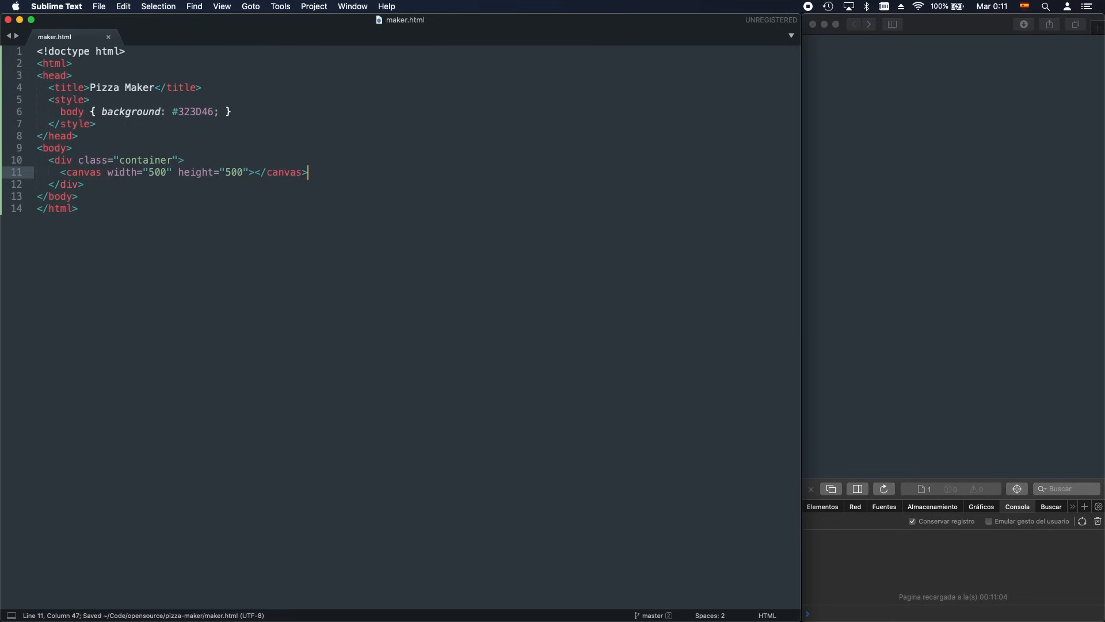
Add a .container rule with width 500px and margin 0 auto, saved
{"action": "left_click", "coordinate": [253, 111]}
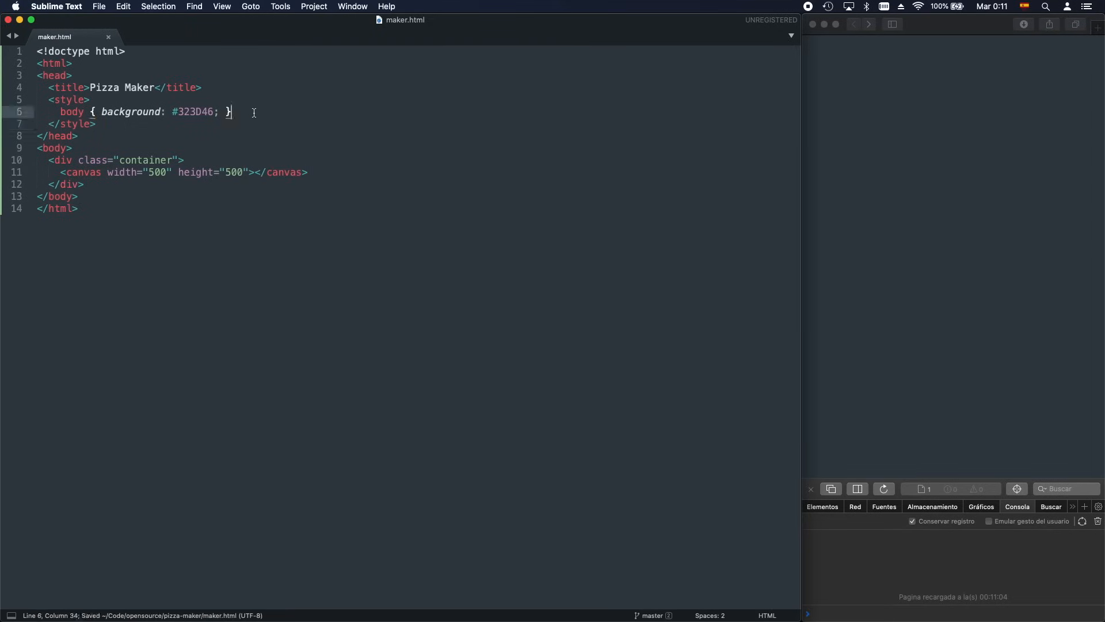
{"action": "key", "text": "Return"}
{"action": "type", "text": ".containe"}
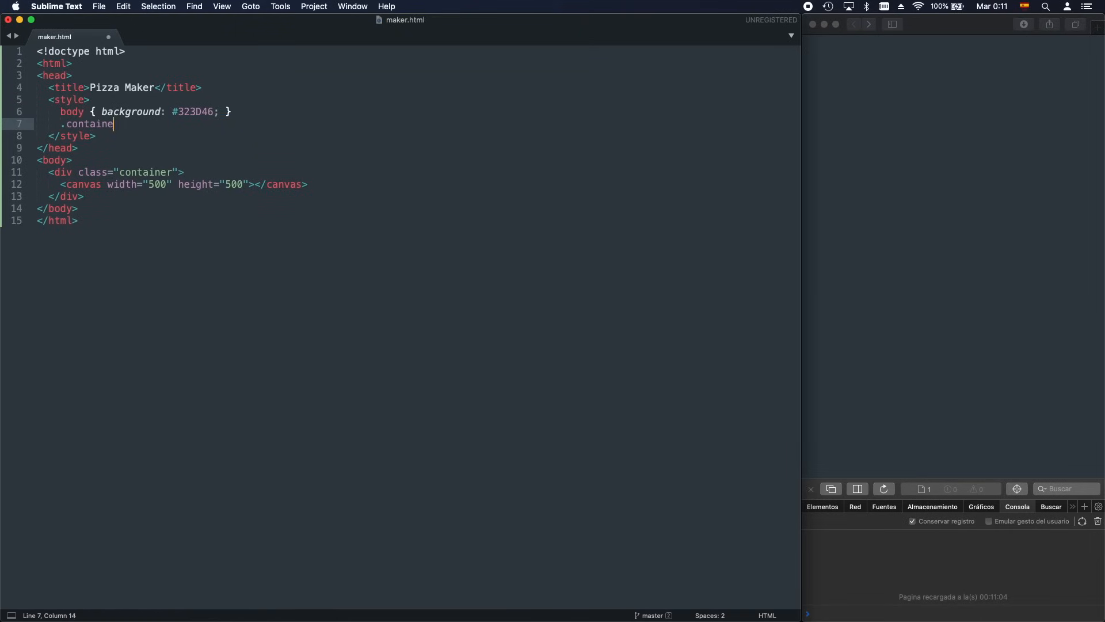
{"action": "type", "text": "r { wid"}
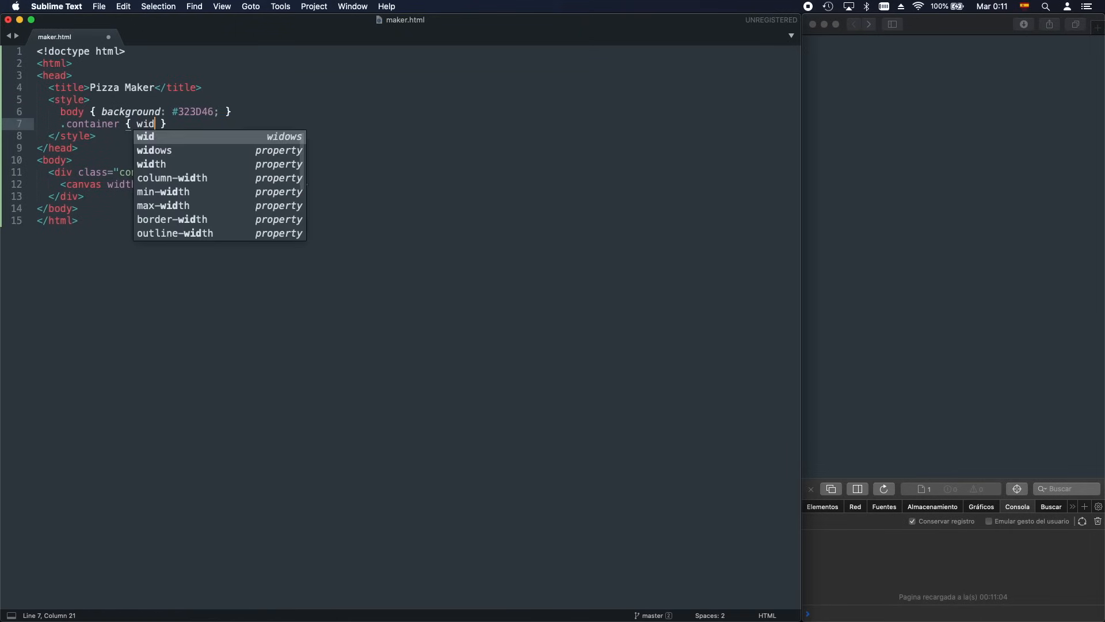
{"action": "key", "text": "Tab"}
{"action": "type", "text": "500px"}
{"action": "key", "text": "super+s"}
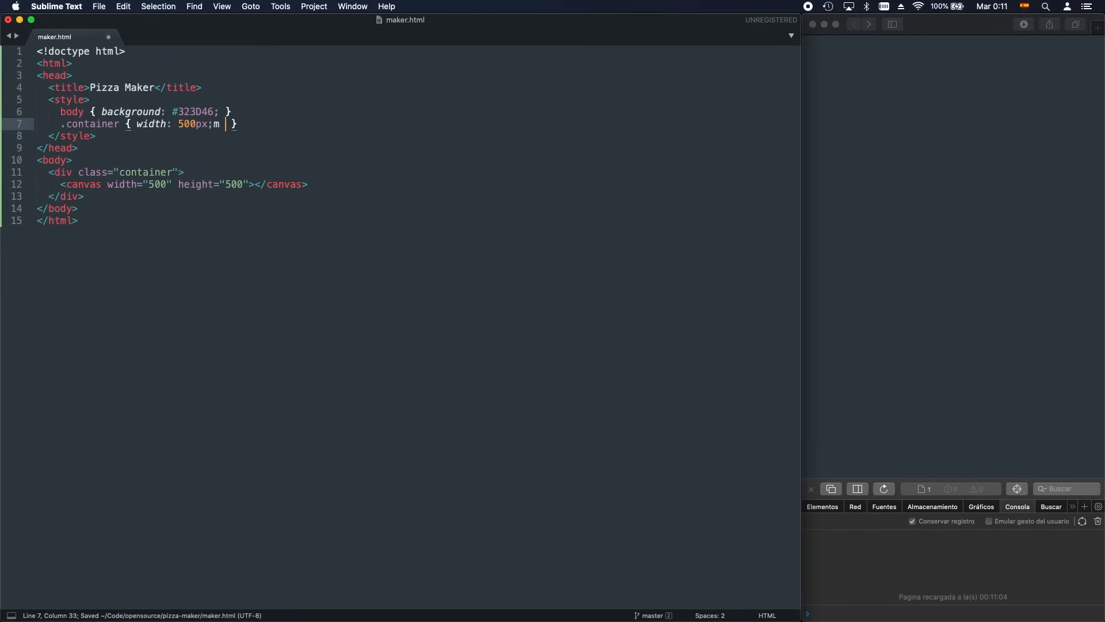
{"action": "key", "text": "Right"}
{"action": "type", "text": "m"}
{"action": "key", "text": "BackSpace"}
{"action": "key", "text": "BackSpace"}
{"action": "type", "text": "ma"}
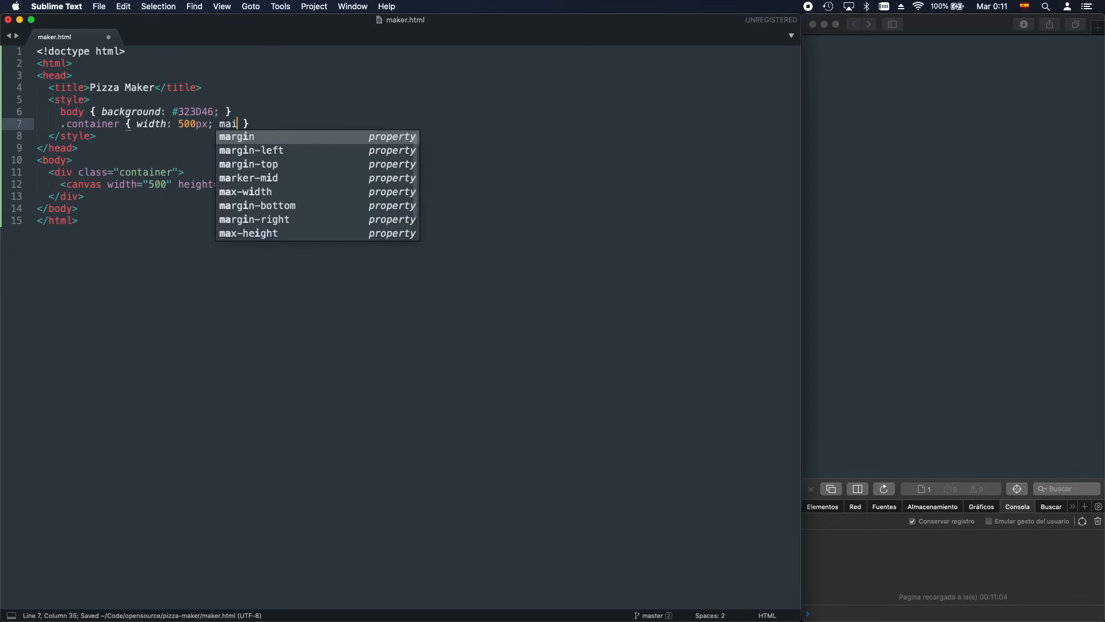
{"action": "type", "text": "ri"}
{"action": "key", "text": "BackSpace"}
{"action": "type", "text": "gin"}
{"action": "key", "text": "Tab"}
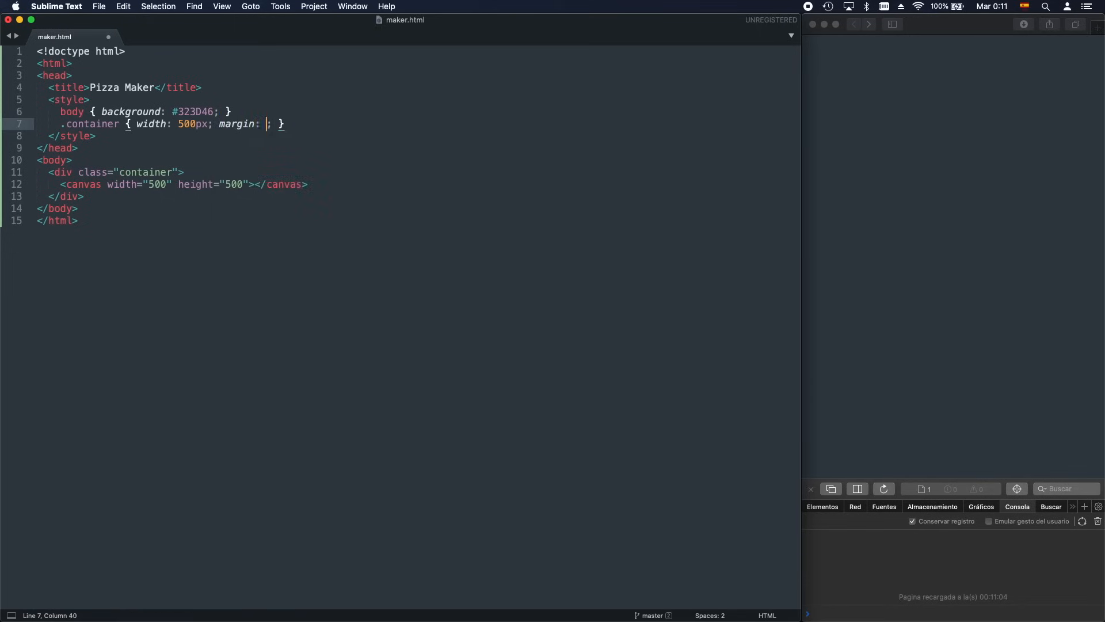
{"action": "type", "text": "0 au"}
{"action": "key", "text": "Tab"}
{"action": "key", "text": "super+s"}
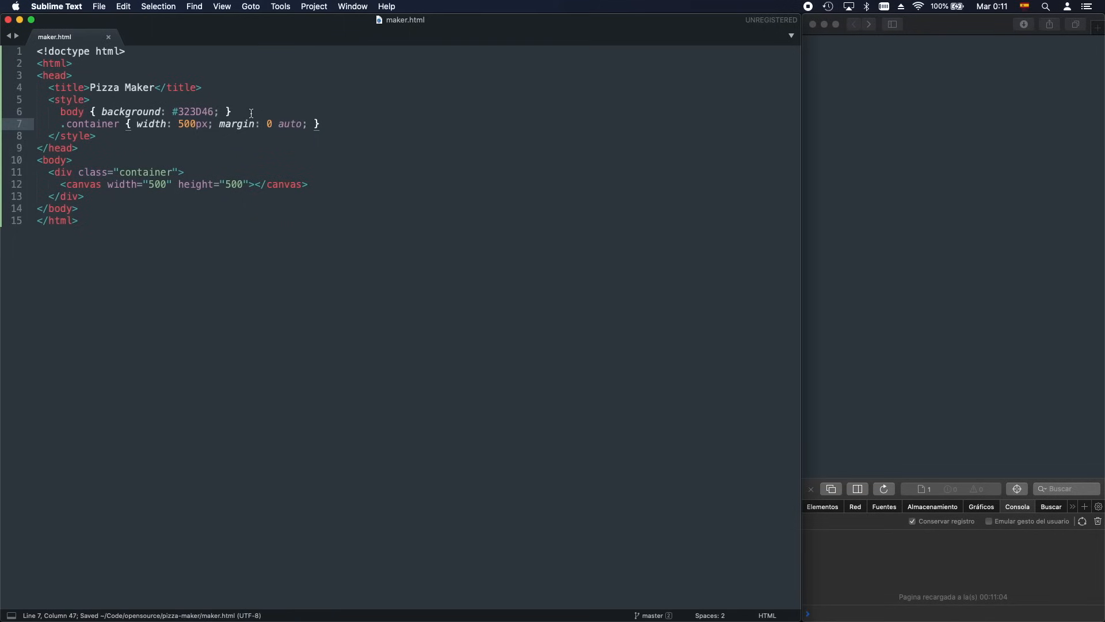
{"action": "left_click", "coordinate": [135, 204]}
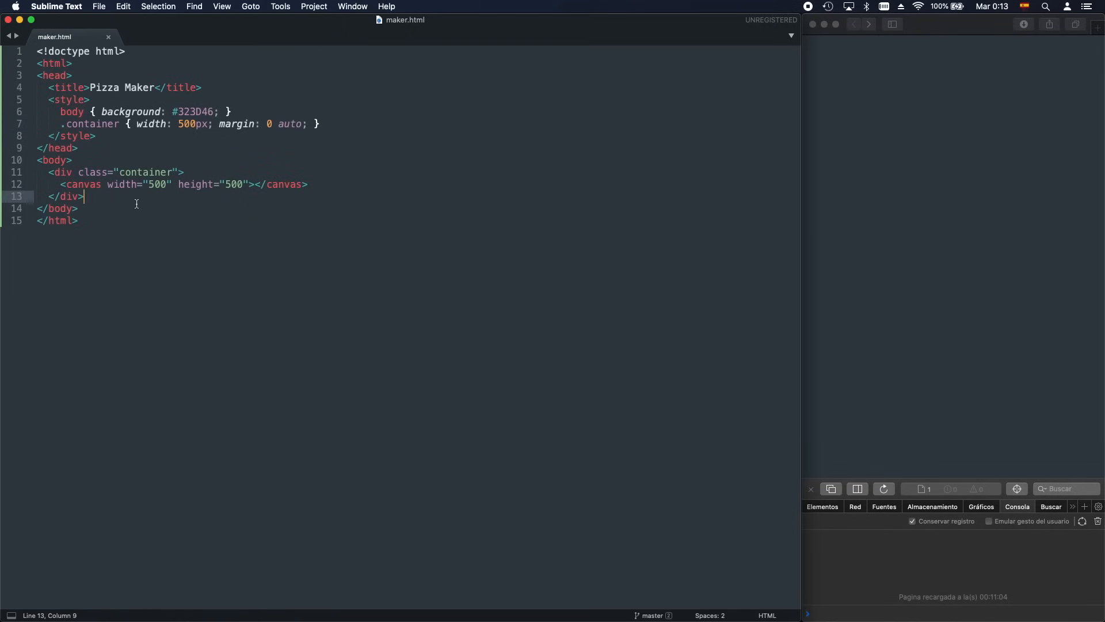
Unindent the container div and add an empty script block below it, saved
{"action": "key", "text": "Return"}
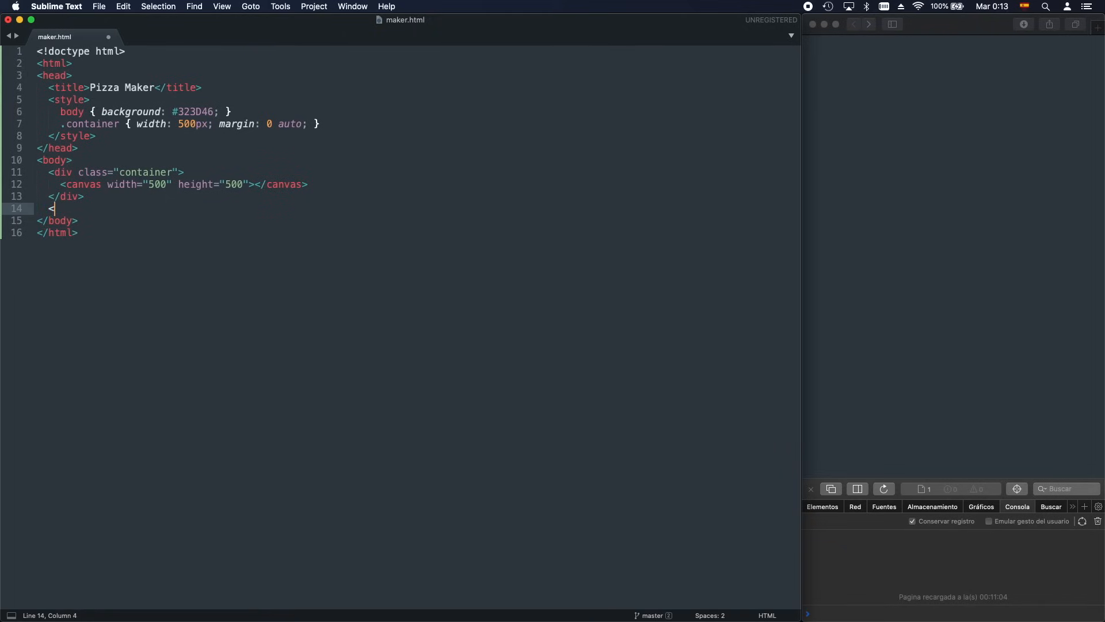
{"action": "key", "text": "Up"}
{"action": "key", "text": "shift+Up"}
{"action": "key", "text": "shift+Up"}
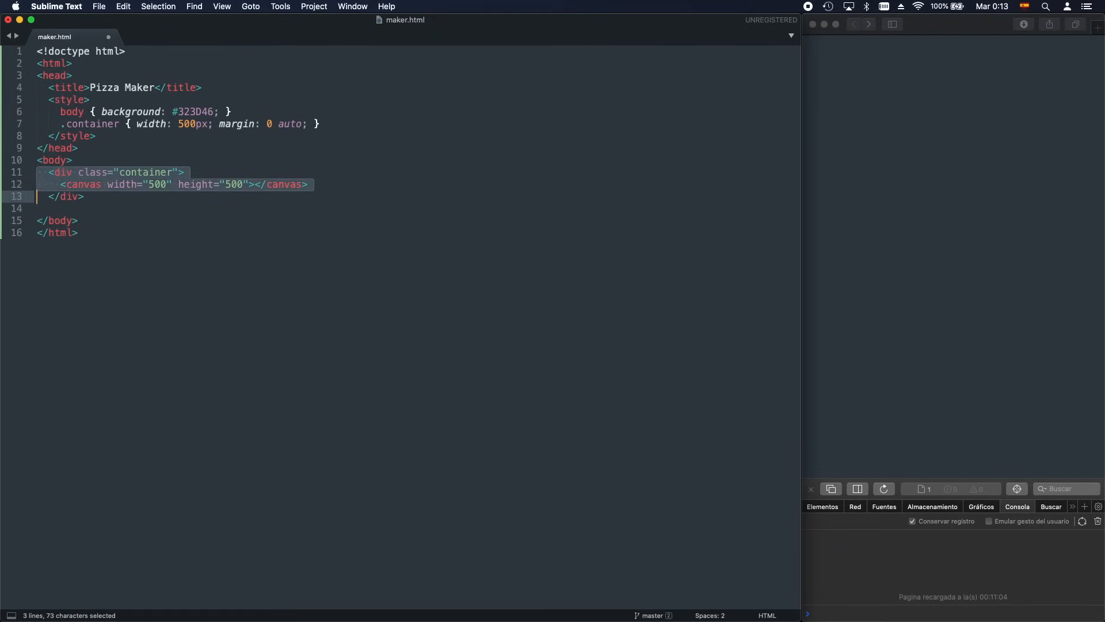
{"action": "key", "text": "super+["}
{"action": "key", "text": "shift+Down"}
{"action": "key", "text": "super+["}
{"action": "key", "text": "Down"}
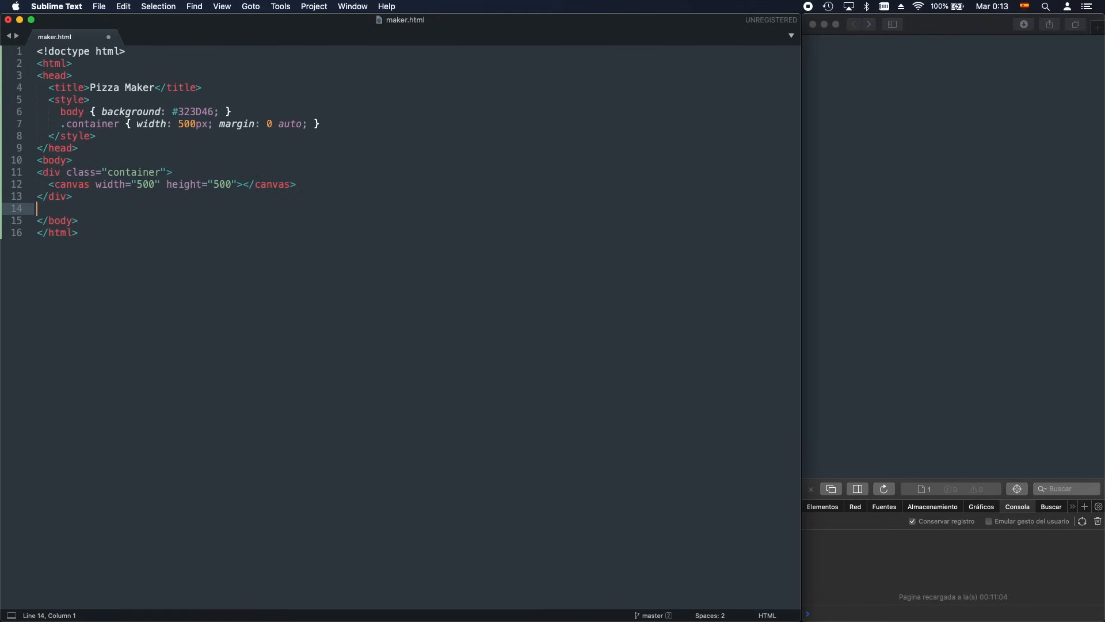
{"action": "key", "text": "Return"}
{"action": "key", "text": "Return"}
{"action": "type", "text": "<script>"}
{"action": "key", "text": "Return"}
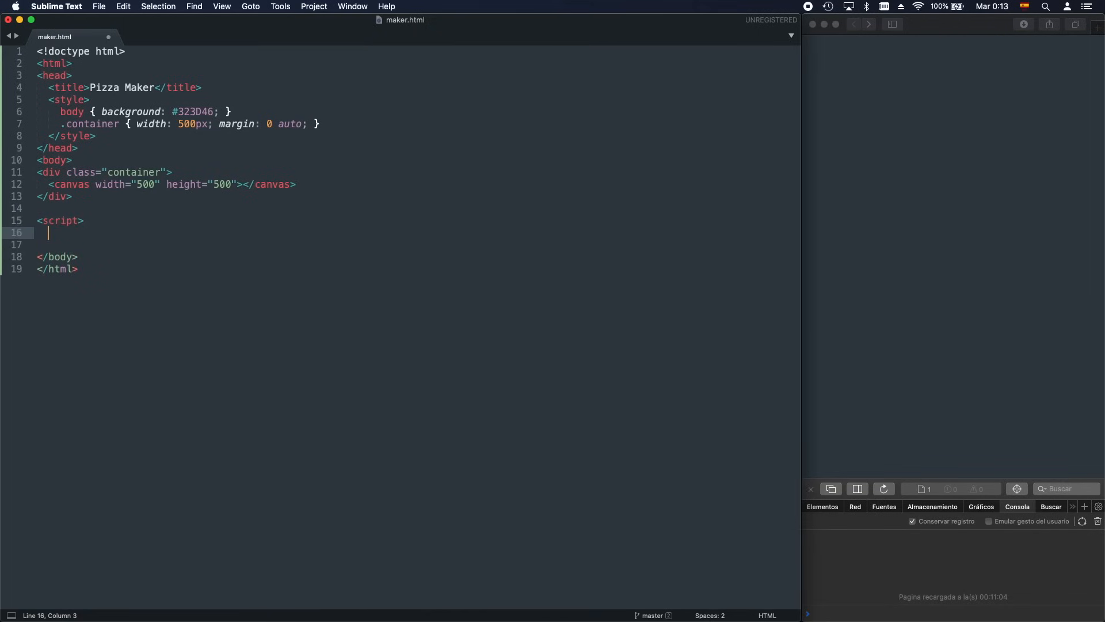
{"action": "type", "text": "</script>"}
{"action": "key", "text": "Escape"}
{"action": "key", "text": "super+Return"}
{"action": "key", "text": "Up"}
{"action": "key", "text": "super+s"}
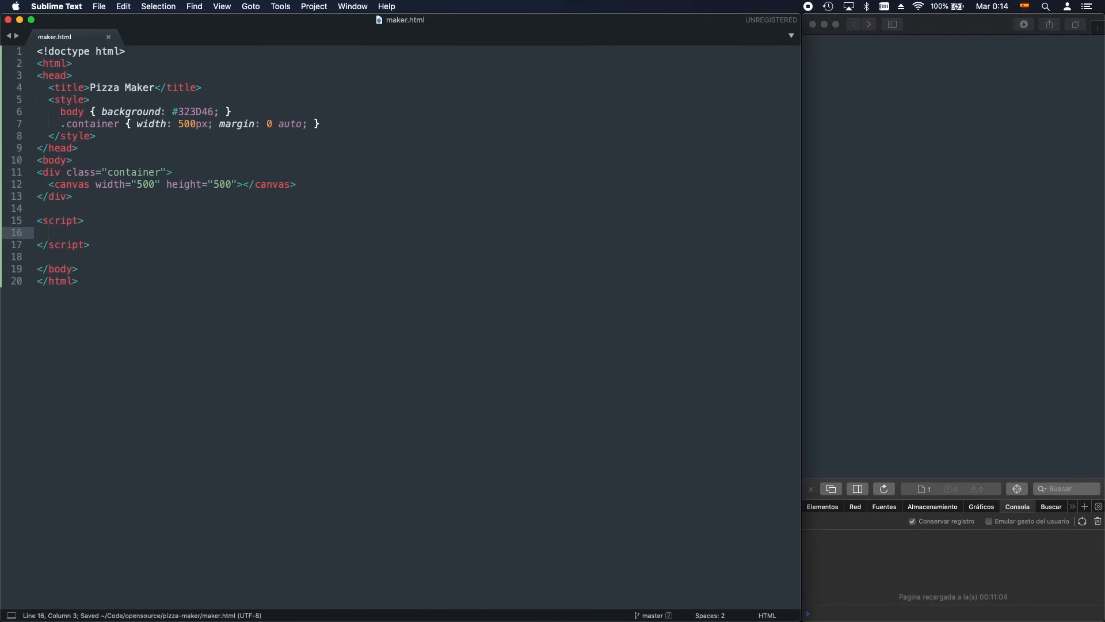
{"action": "type", "text": "var CX "}
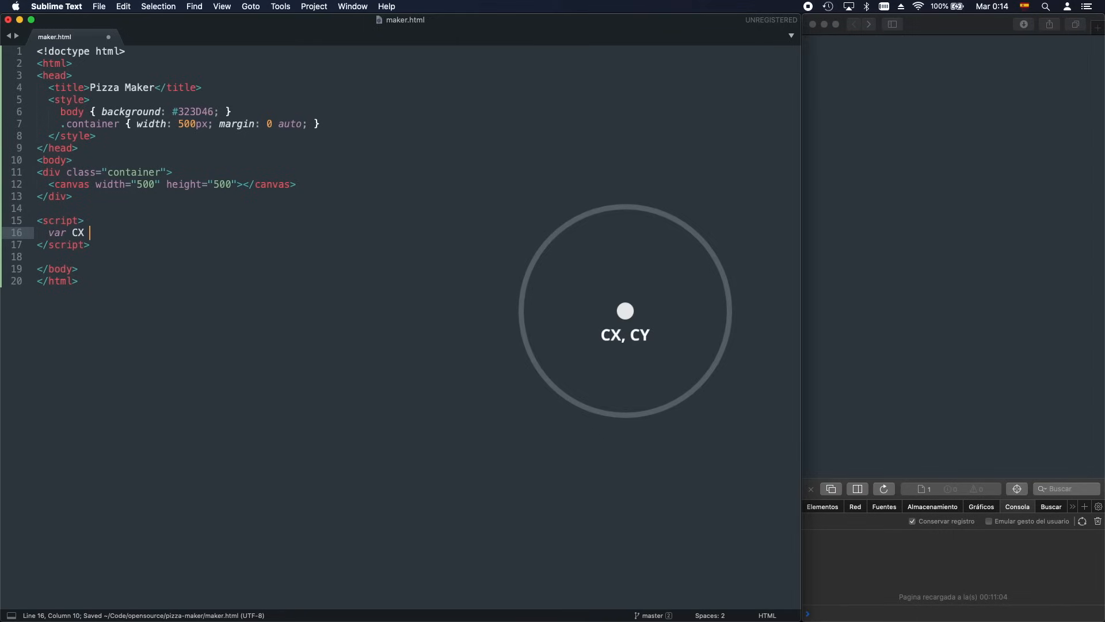
{"action": "type", "text": "= "}
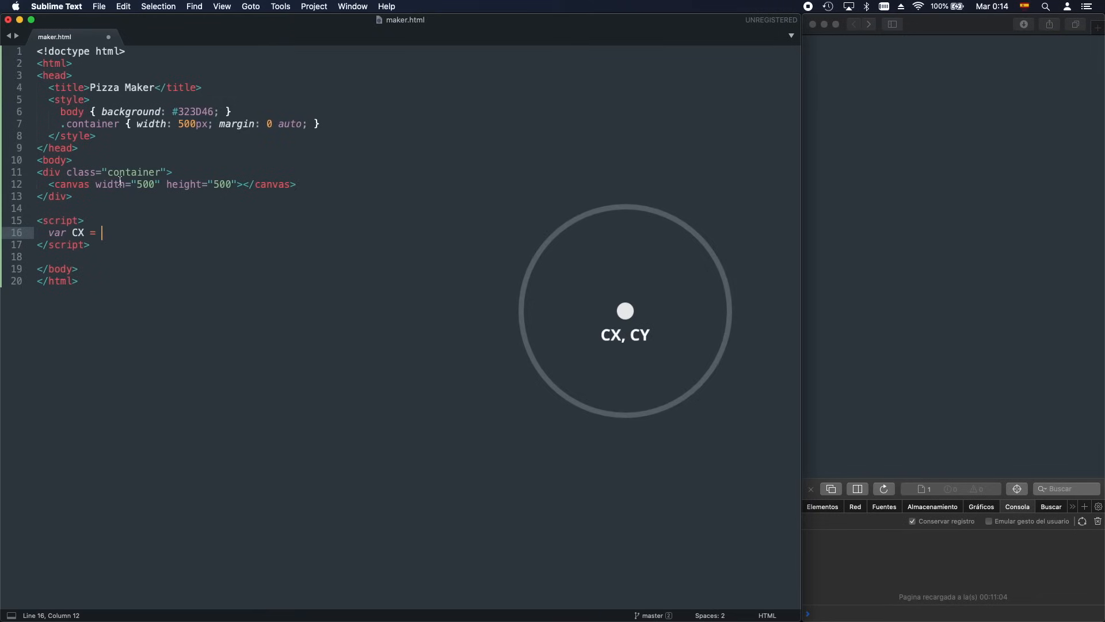
{"action": "type", "text": "250;"}
Declare CX, CY, SLICES_COUNT, RADIUS, MAX_DISTANCE and MAXRAD = Math.PI * 2 (360º), saved
{"action": "key", "text": "Return"}
{"action": "type", "text": "var "}
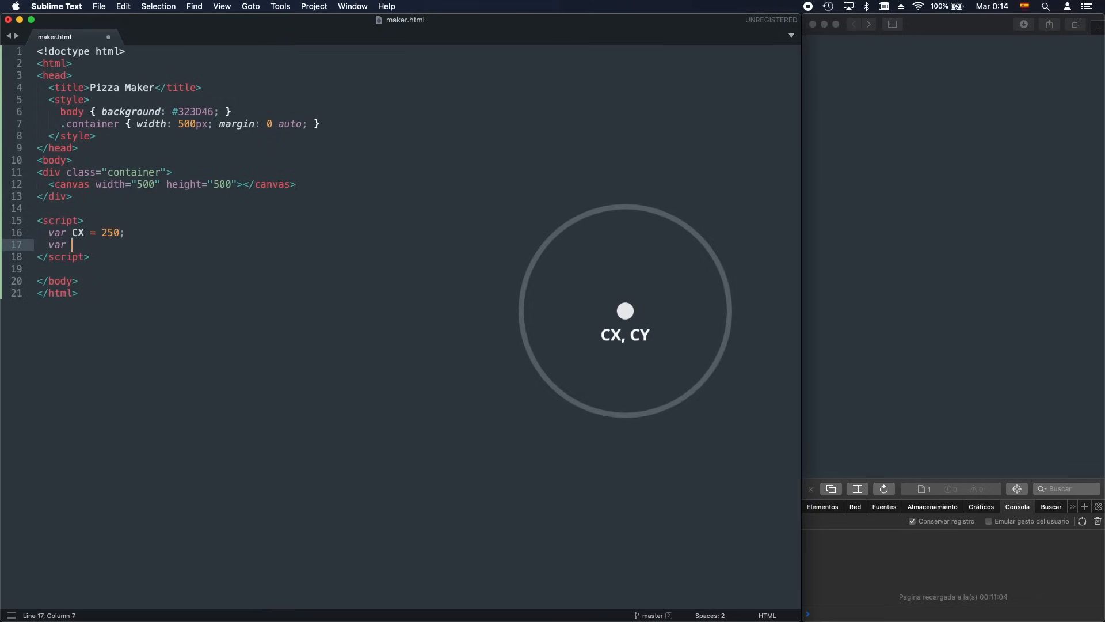
{"action": "type", "text": "CY = 250;"}
{"action": "key", "text": "super+s"}
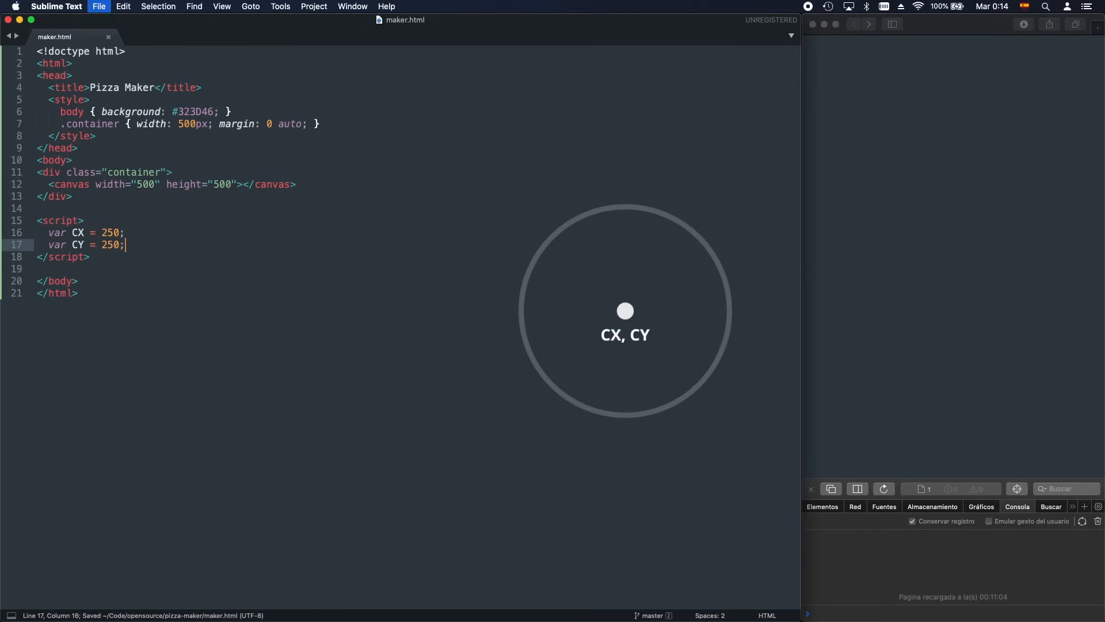
{"action": "key", "text": "Return"}
{"action": "type", "text": "var SL"}
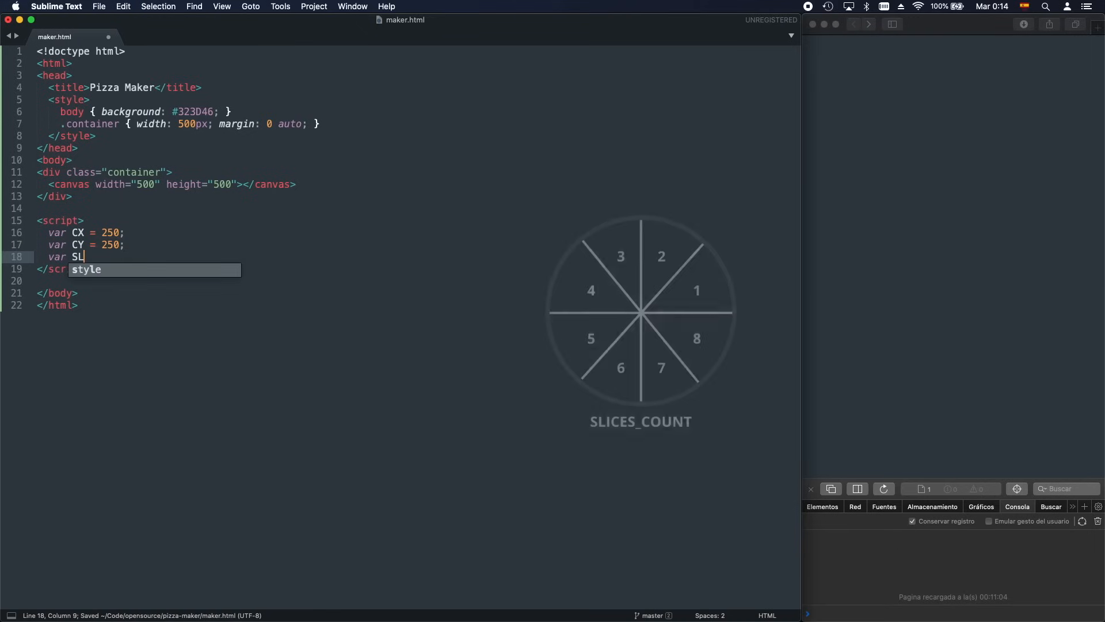
{"action": "type", "text": "ICES"}
{"action": "type", "text": "_COUNT = 8;"}
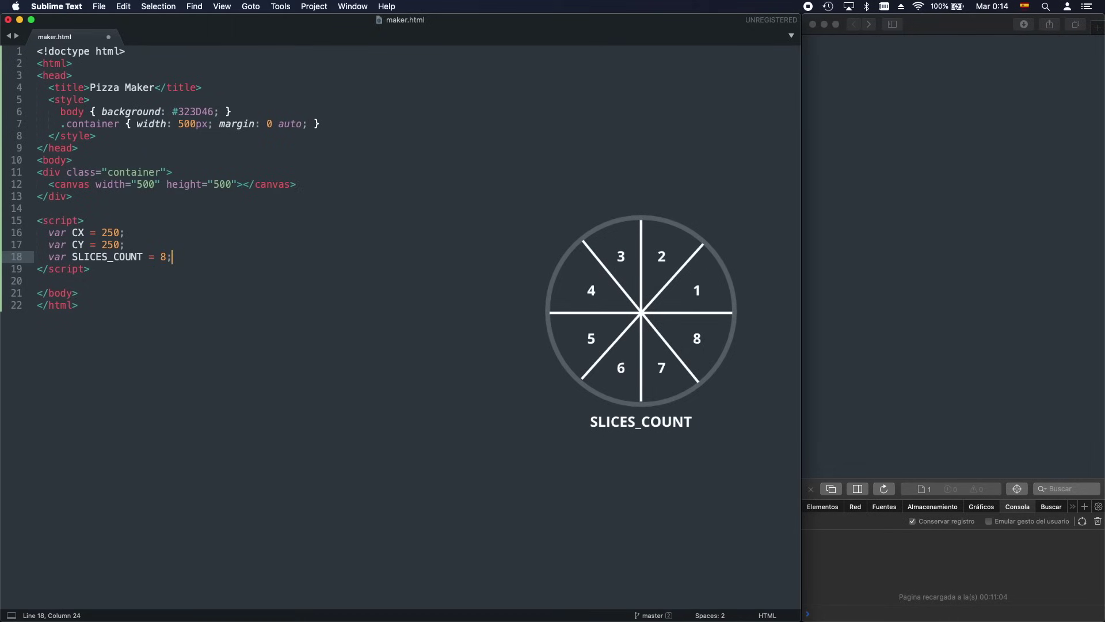
{"action": "key", "text": "Return"}
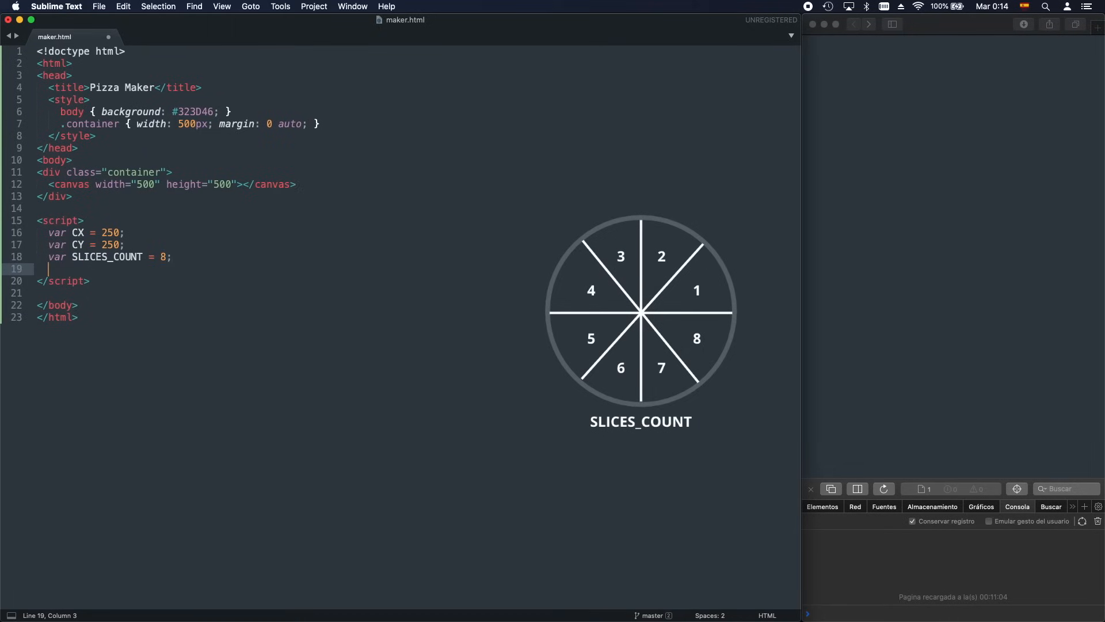
{"action": "type", "text": "va"}
{"action": "type", "text": "r RADI"}
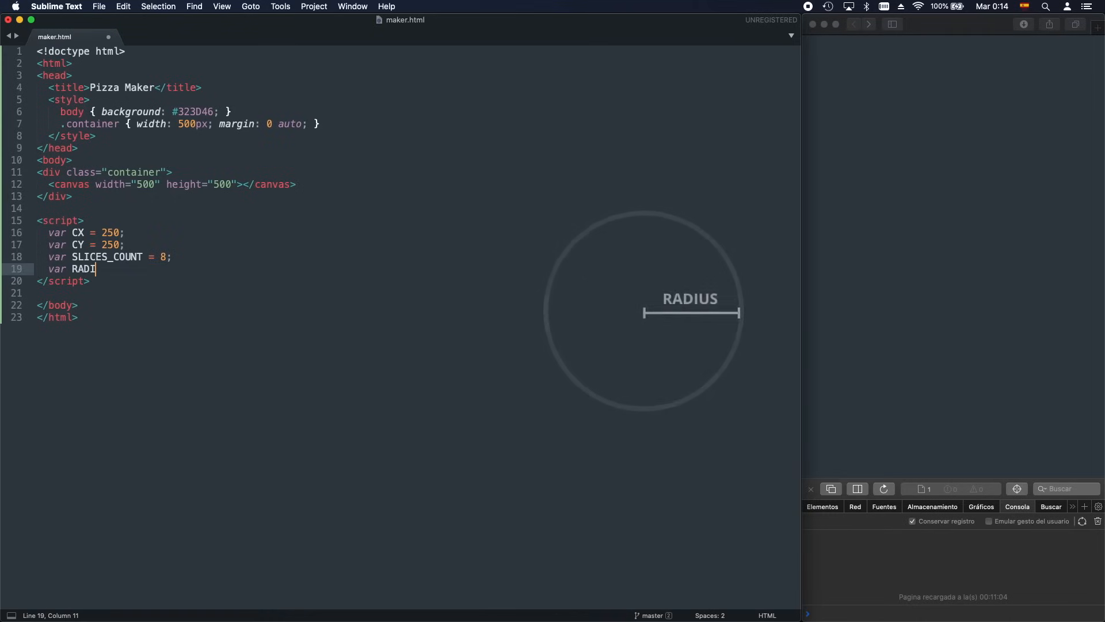
{"action": "type", "text": "US = 150;"}
{"action": "key", "text": "super+s"}
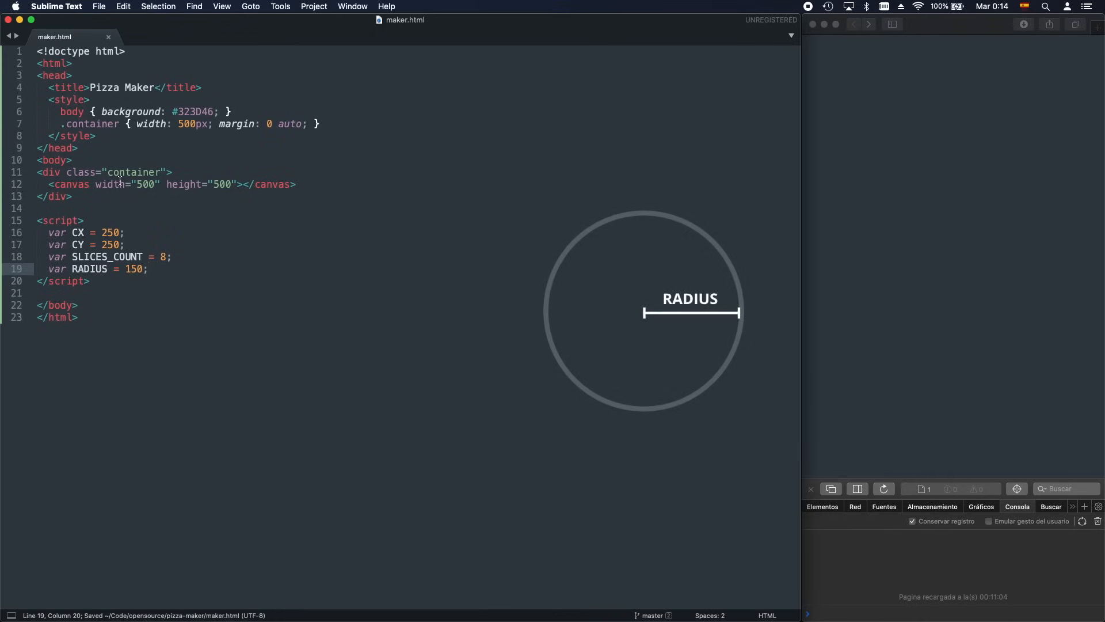
{"action": "key", "text": "Return"}
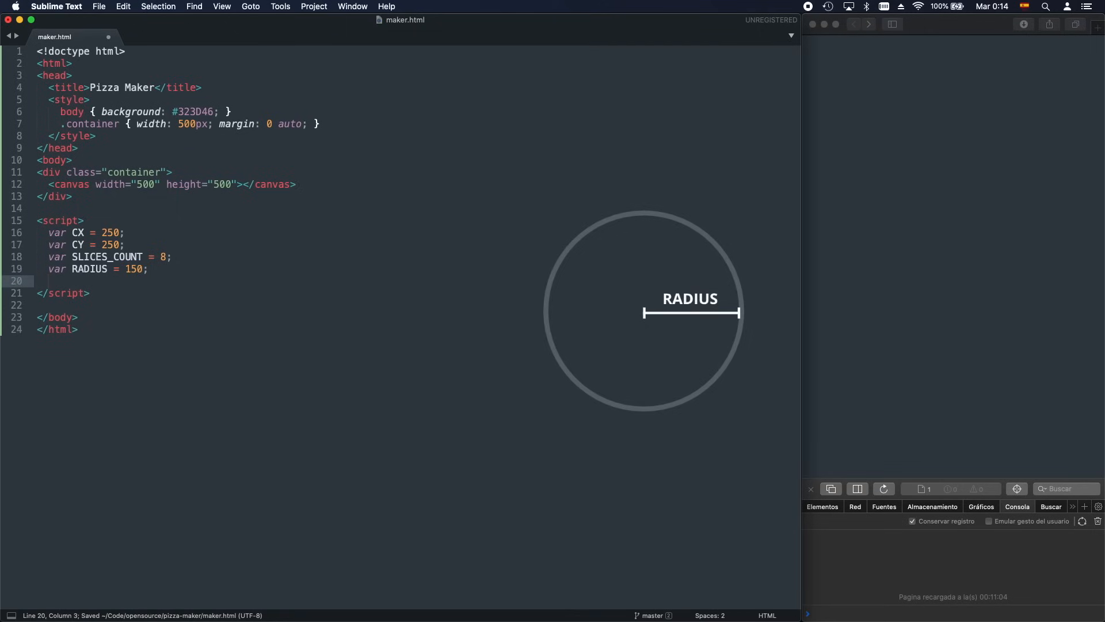
{"action": "type", "text": "va"}
{"action": "type", "text": "r "}
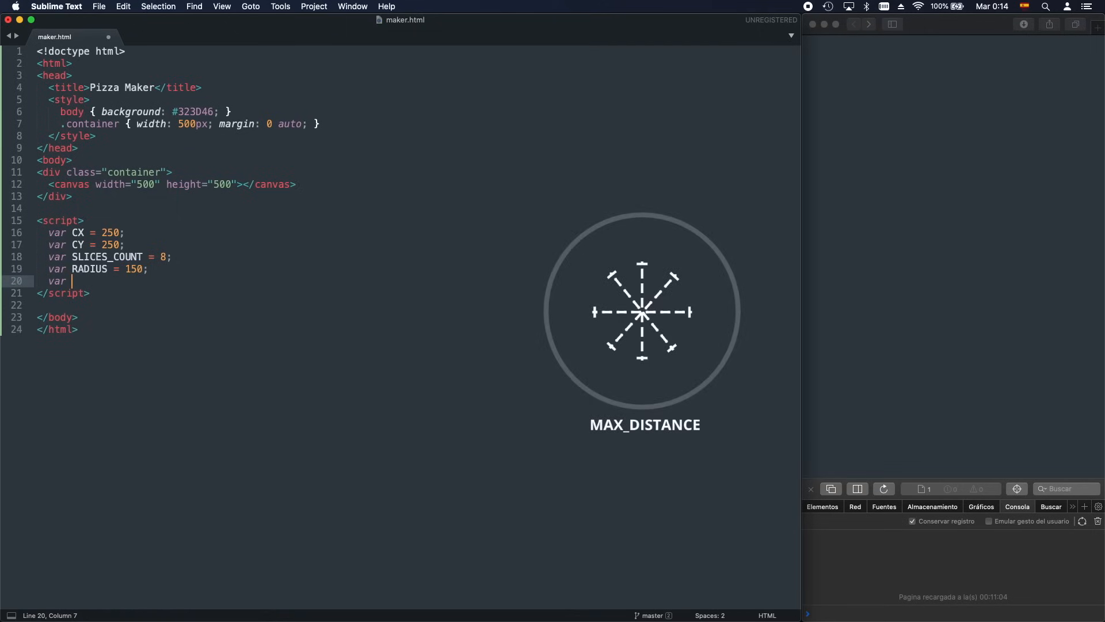
{"action": "type", "text": "MAX_DISTANCE = "}
{"action": "type", "text": "0.15;"}
{"action": "key", "text": "Return"}
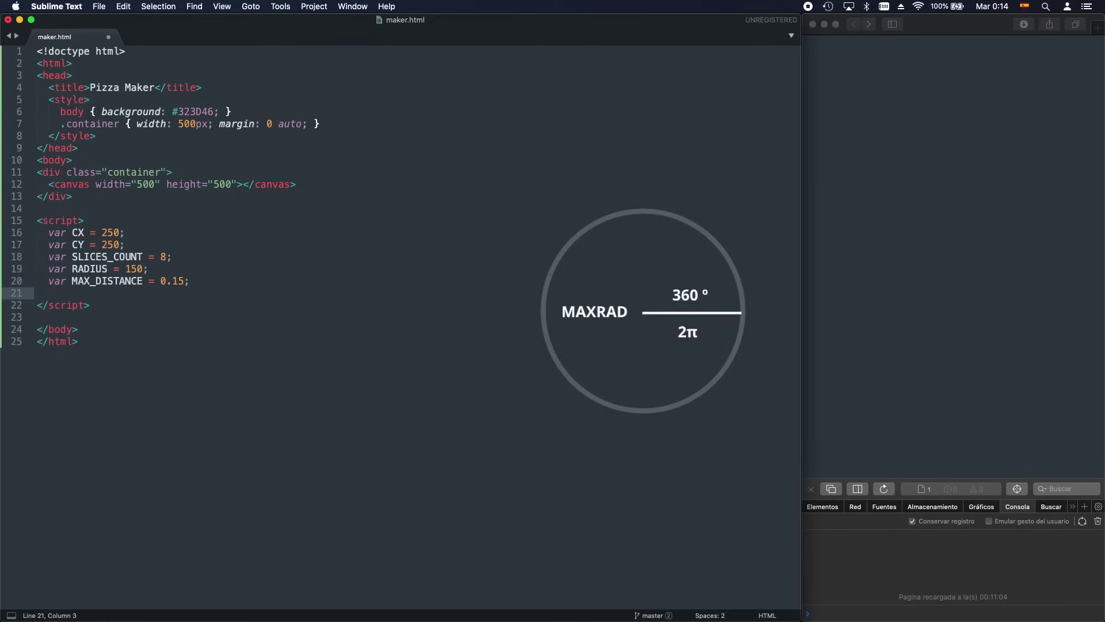
{"action": "type", "text": "var MAX"}
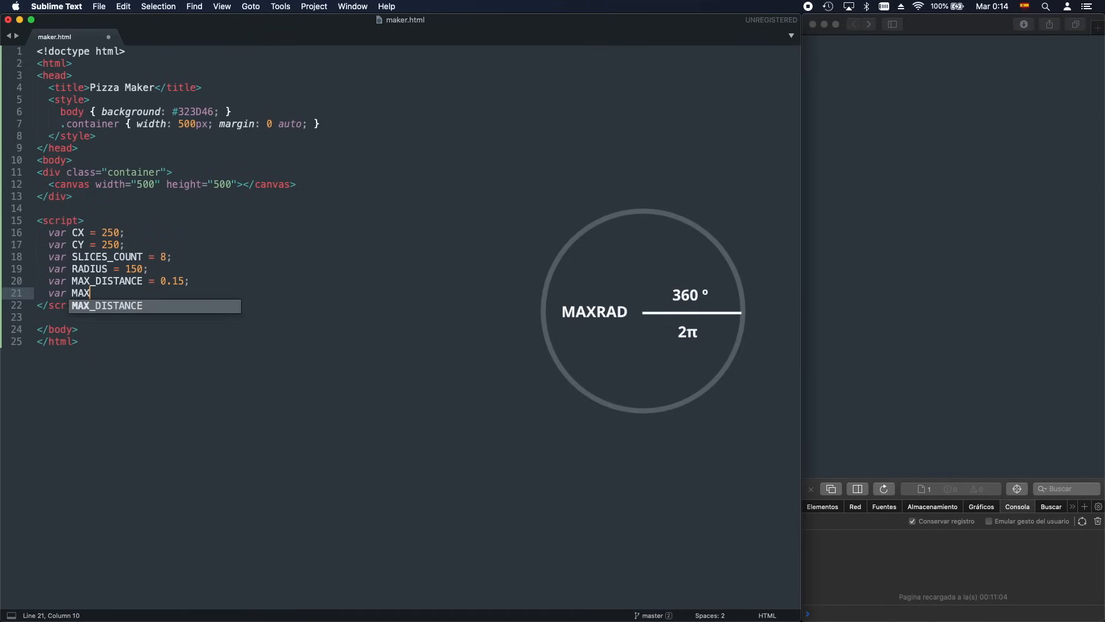
{"action": "type", "text": "RAD = "}
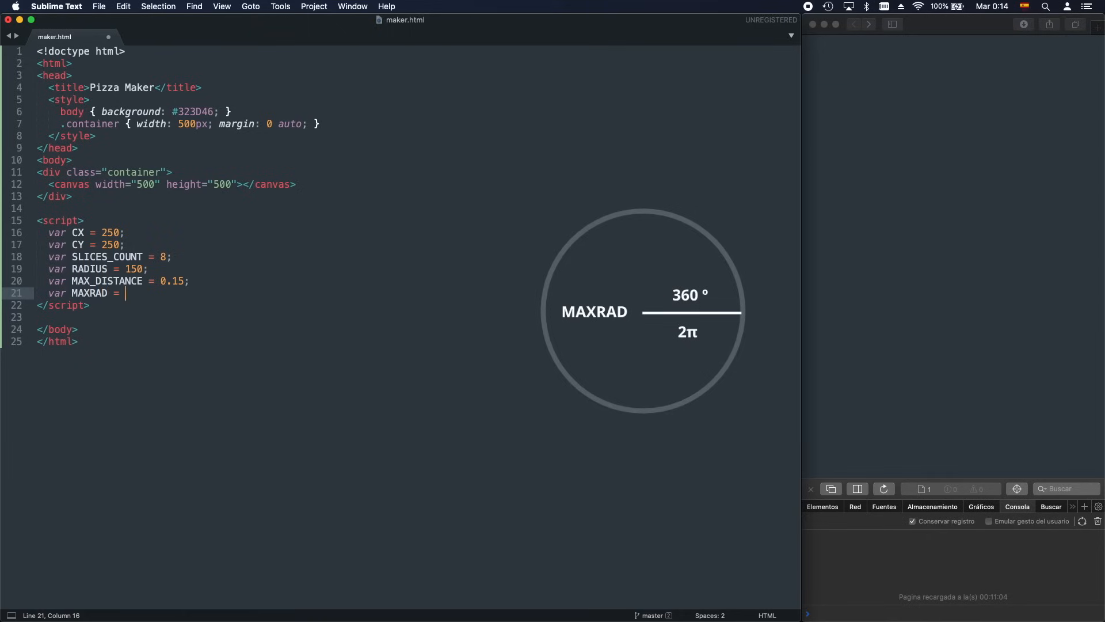
{"action": "type", "text": "Math.PI"}
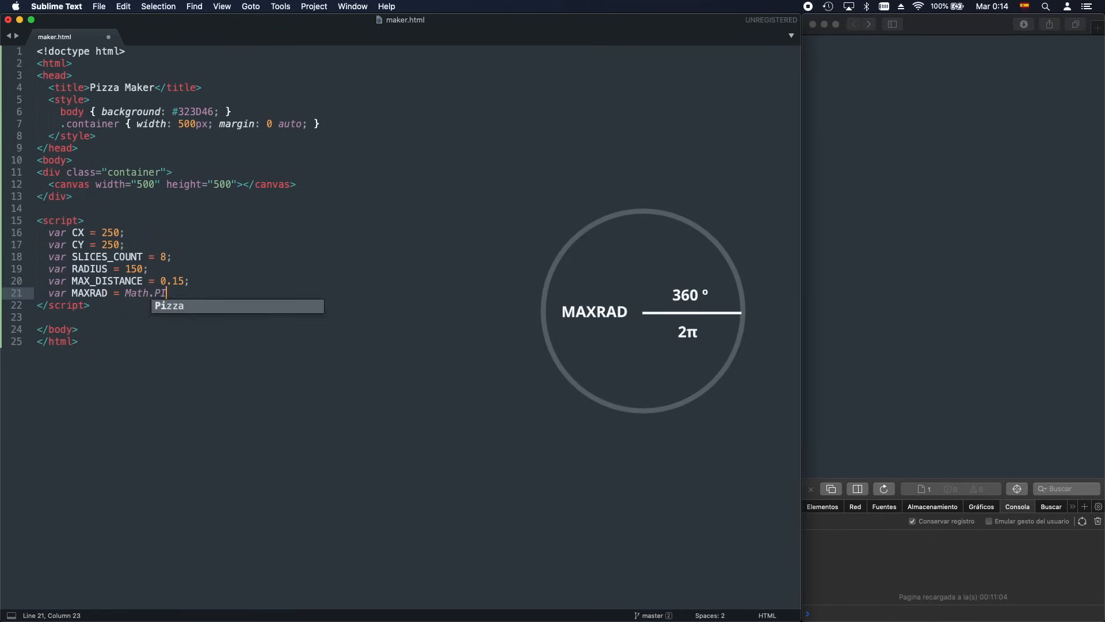
{"action": "type", "text": " * 2; // "}
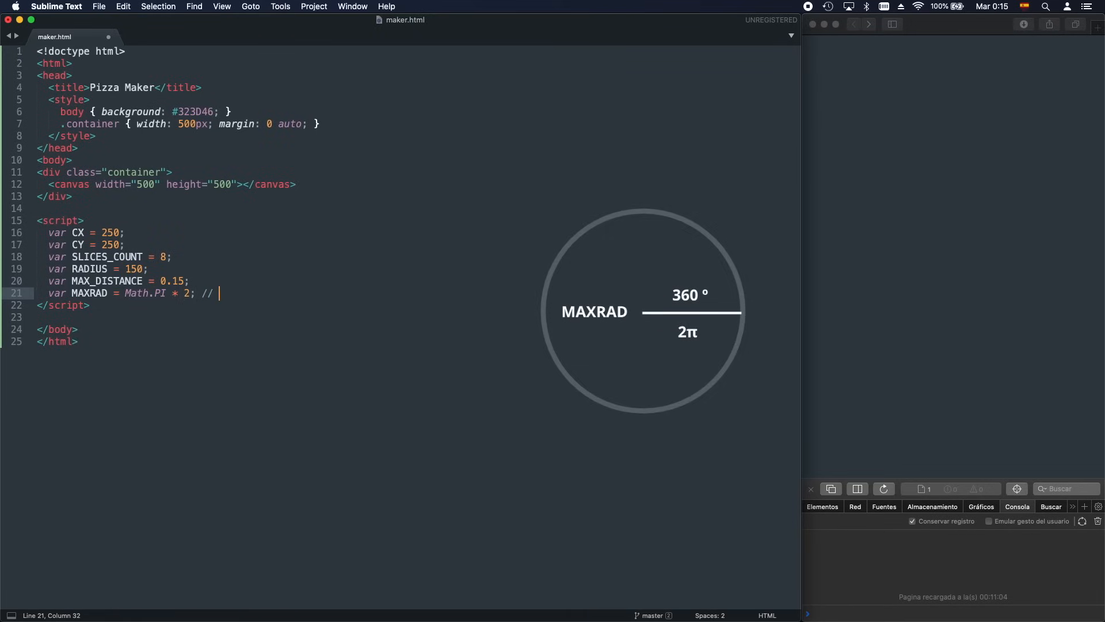
{"action": "type", "text": "360 º"}
{"action": "key", "text": "super+s"}
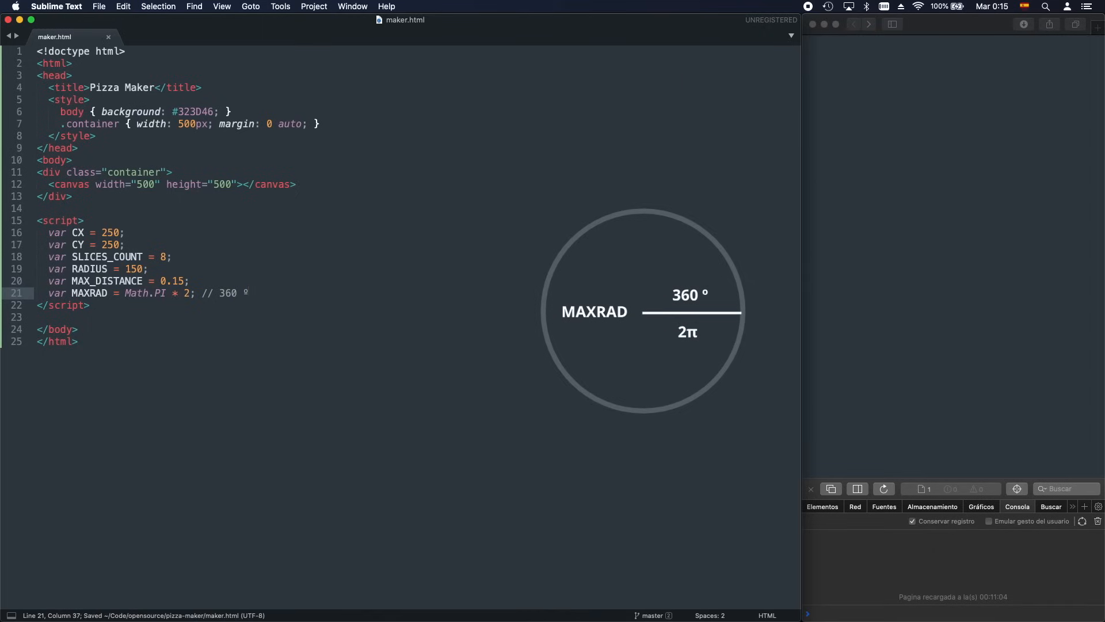
{"action": "key", "text": "Return"}
{"action": "type", "text": "var "}
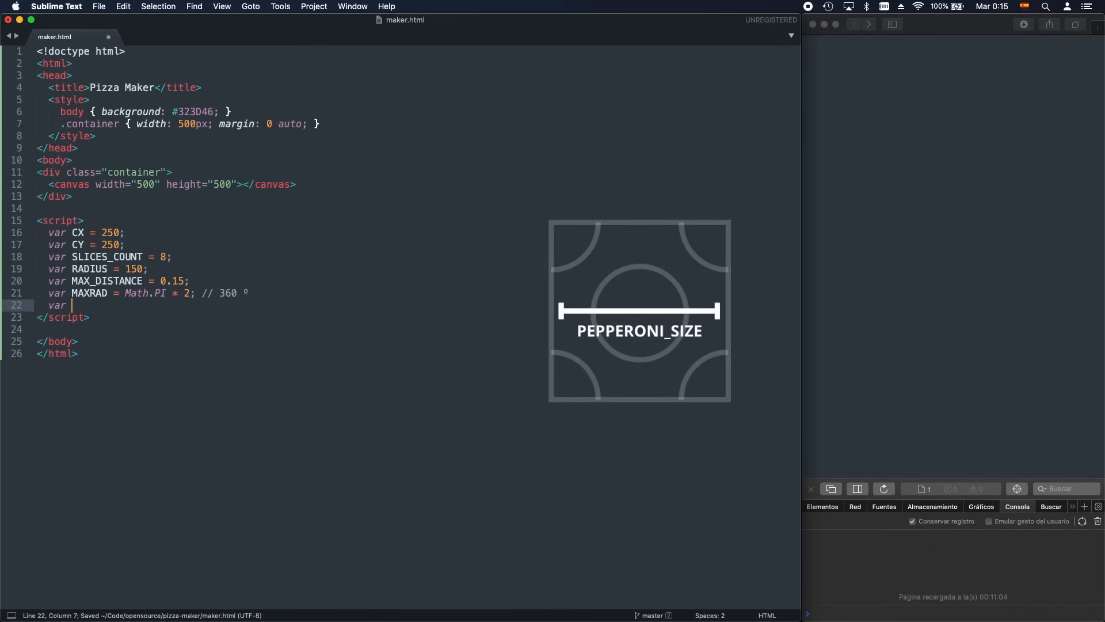
{"action": "type", "text": "PPER"}
Declare PEPPERONI_SIZE = 56 and PEPPERONI_RADIUS = 15, save, and leave blank lines below
{"action": "key", "text": "BackSpace"}
{"action": "key", "text": "BackSpace"}
{"action": "key", "text": "BackSpace"}
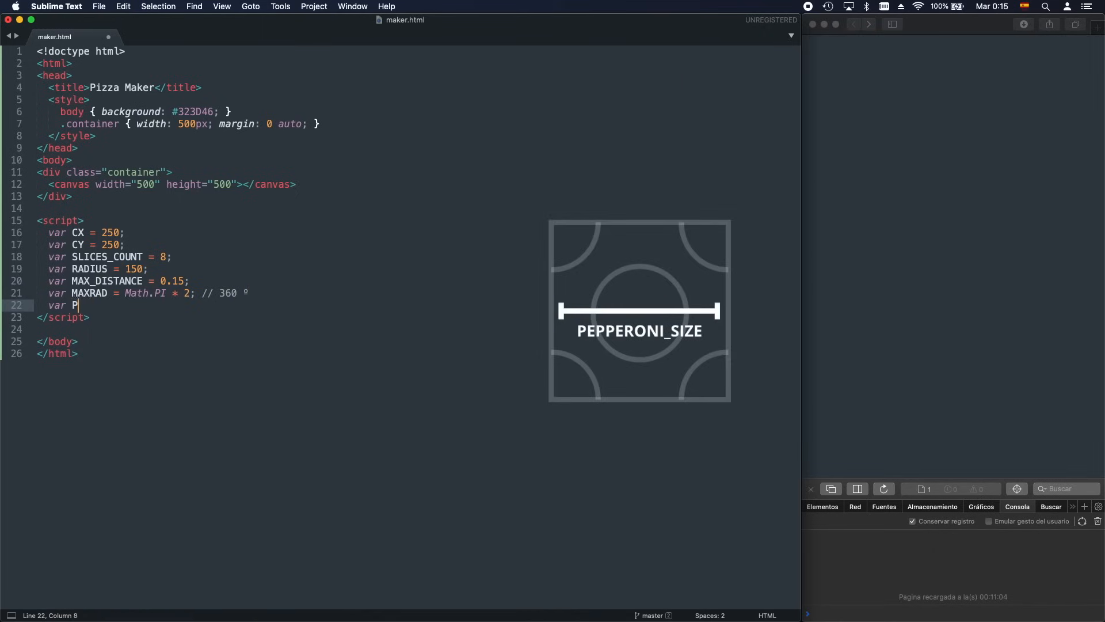
{"action": "type", "text": "EPPERONI_SIZE = 56"}
{"action": "type", "text": ";"}
{"action": "key", "text": "super+s"}
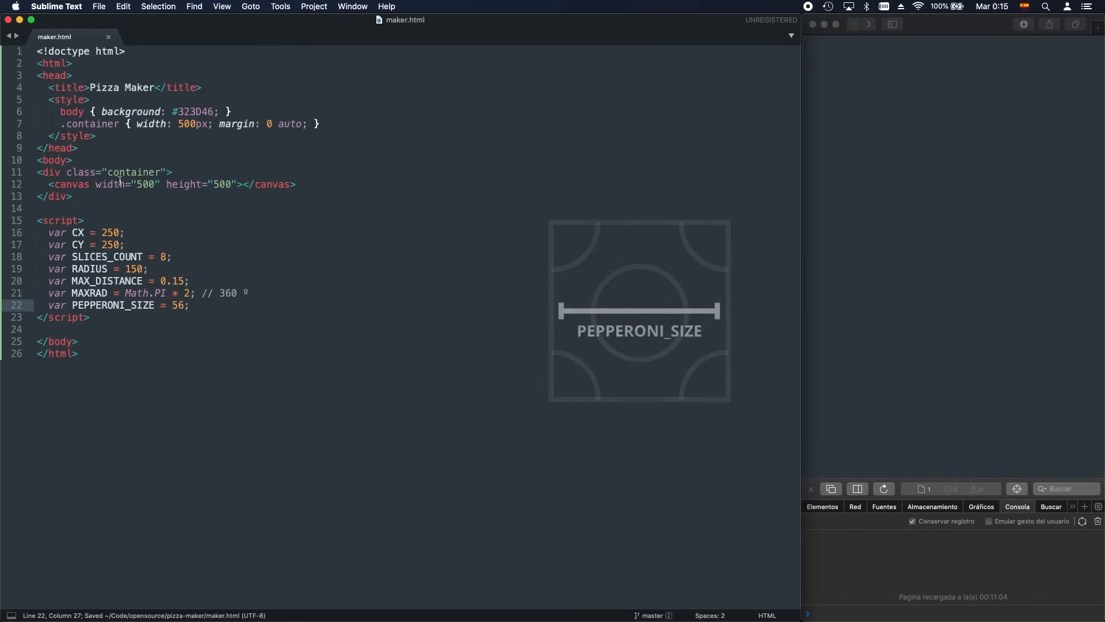
{"action": "key", "text": "Return"}
{"action": "type", "text": "var P"}
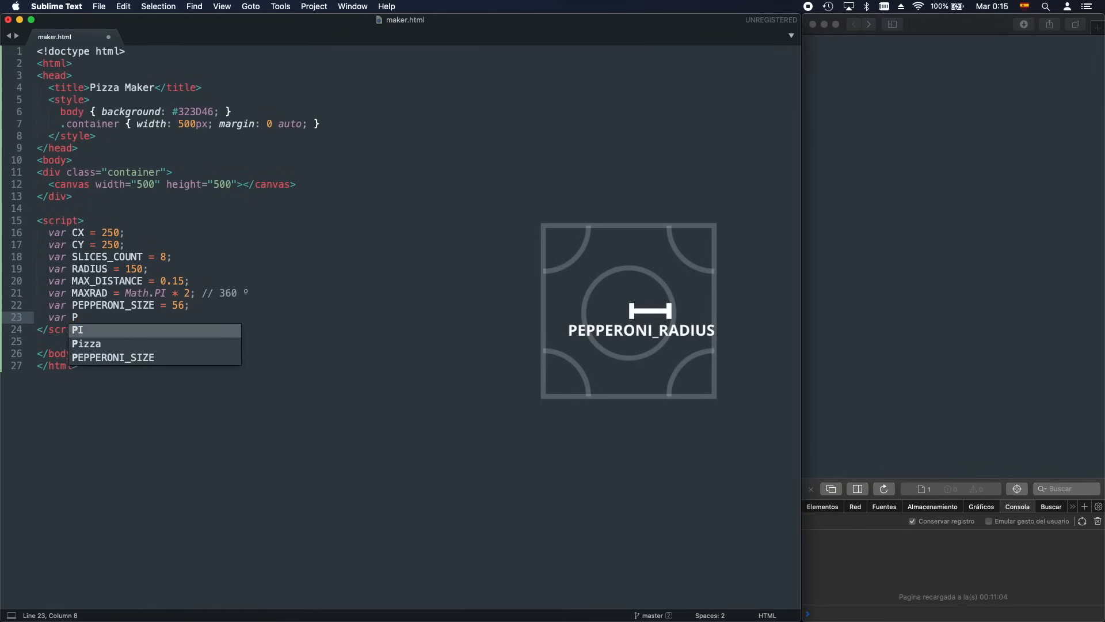
{"action": "type", "text": "EPPE"}
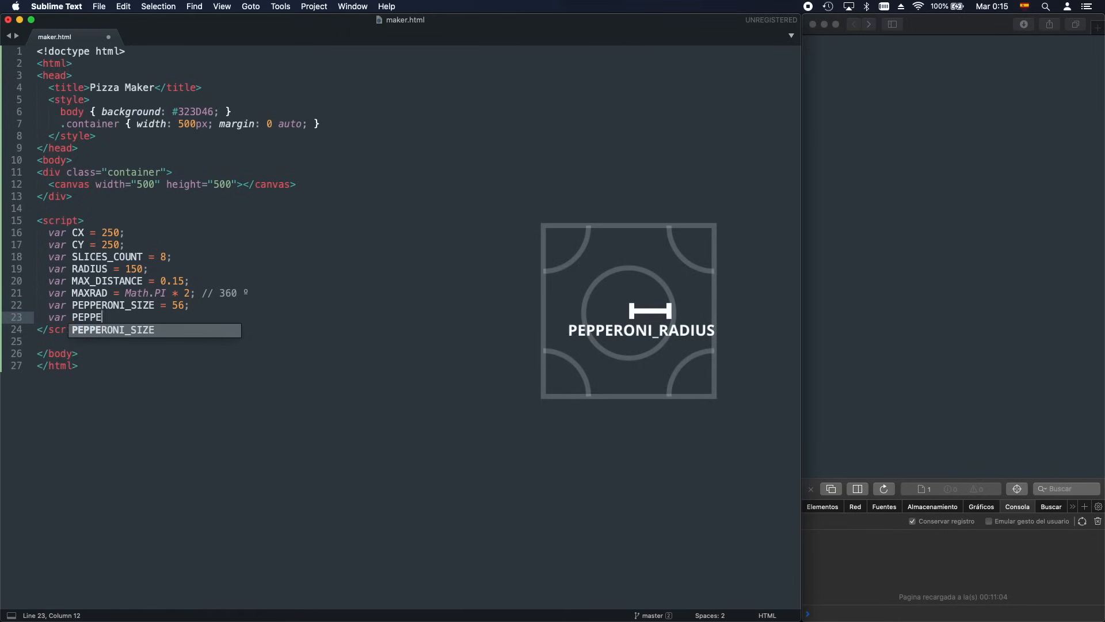
{"action": "type", "text": "RONI_RAIU"}
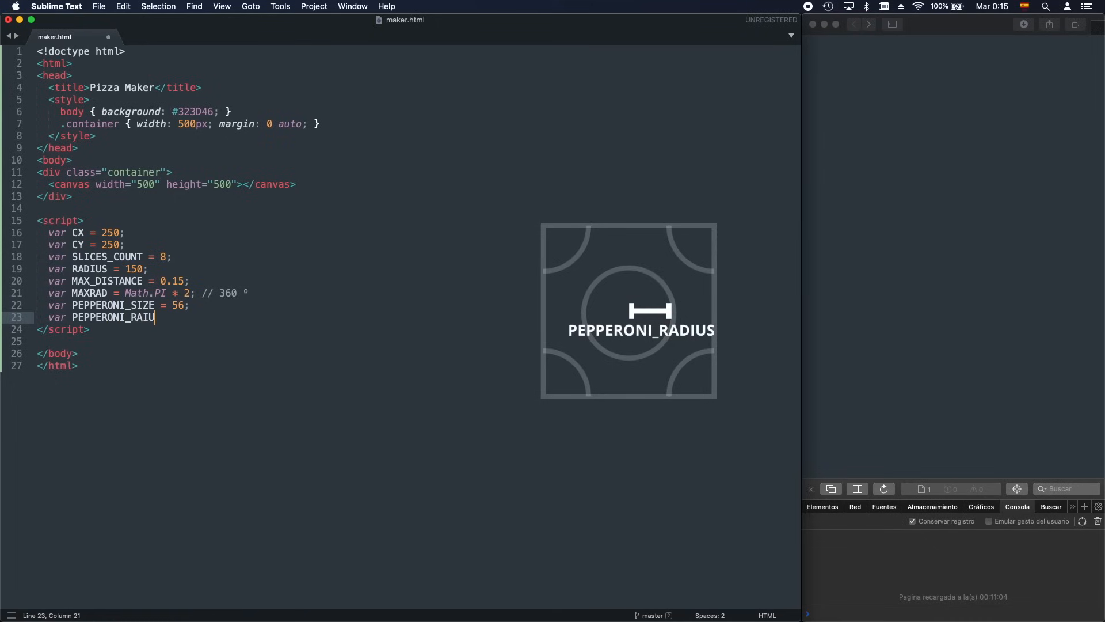
{"action": "type", "text": "DS"}
{"action": "key", "text": "BackSpace"}
{"action": "key", "text": "BackSpace"}
{"action": "key", "text": "BackSpace"}
{"action": "type", "text": "DIUS "}
{"action": "type", "text": " 15;"}
{"action": "key", "text": "super+s"}
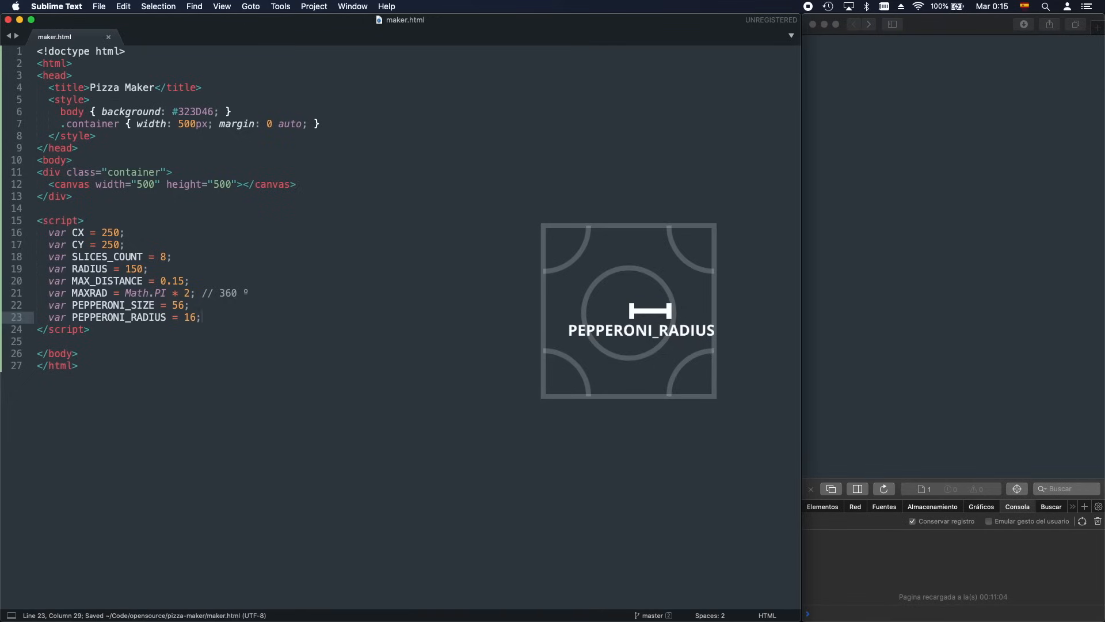
{"action": "type", "text": "5"}
{"action": "key", "text": "Return"}
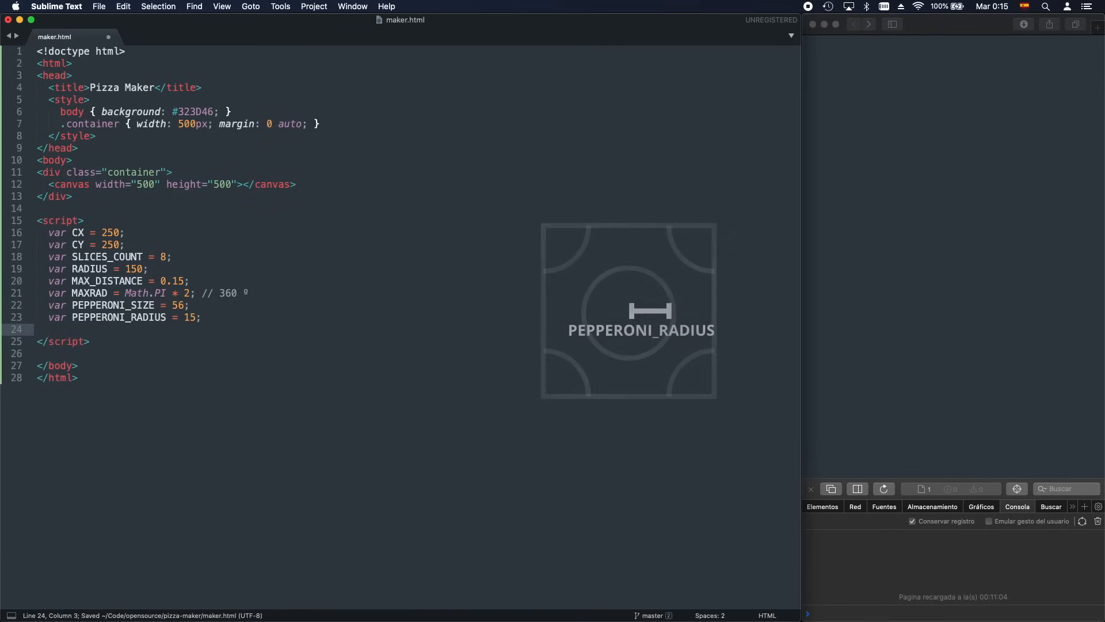
{"action": "key", "text": "Return"}
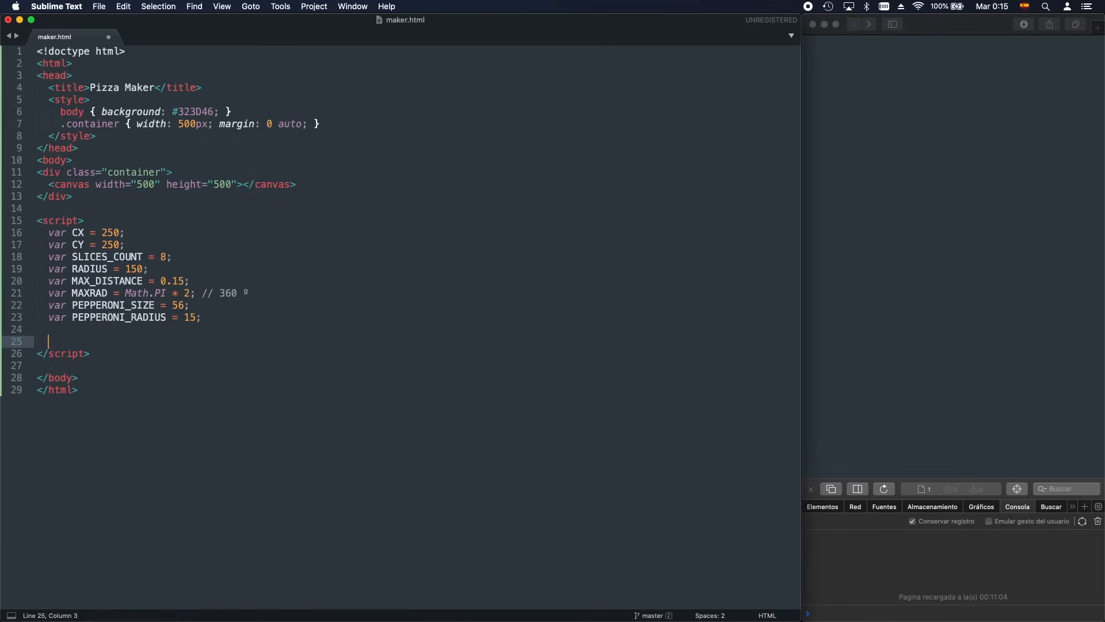
{"action": "type", "text": "var B"}
{"action": "type", "text": "ORDER_"}
{"action": "type", "text": "COLOR = '#"}
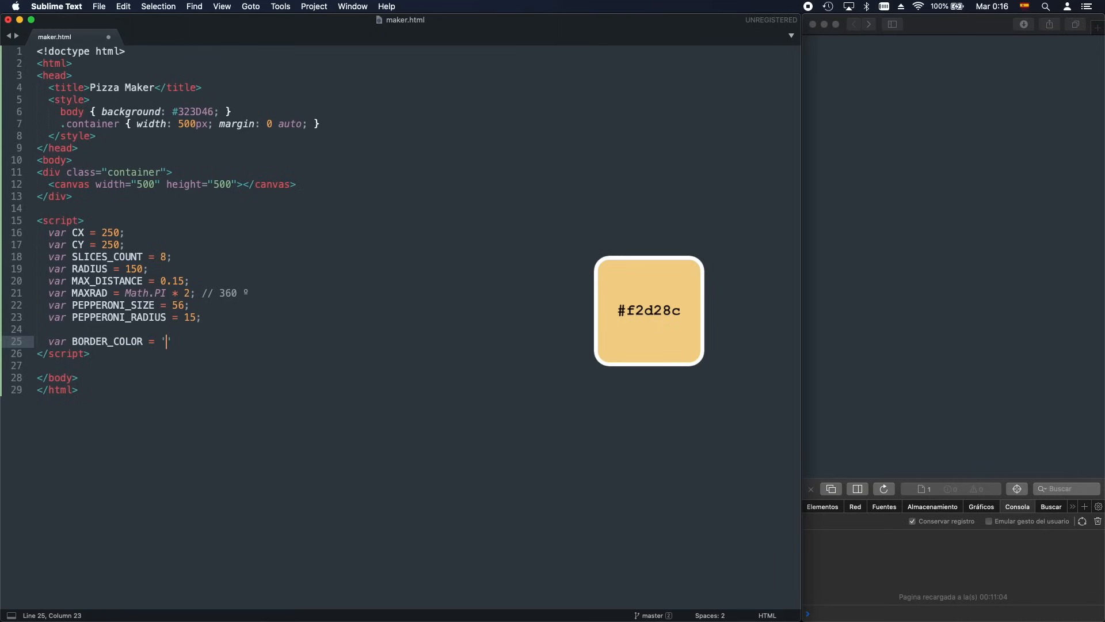
{"action": "type", "text": "f2"}
{"action": "type", "text": "d28"}
{"action": "type", "text": "c';"}
Declare BORDER_COLOR '#f2d28c', CHEESE_COLOR '#ffffbc' and PEPPERONI_COLOR '#ee4400', fixing CHEESE_COL, saved
{"action": "key", "text": "Return"}
{"action": "type", "text": "var CHEESE"}
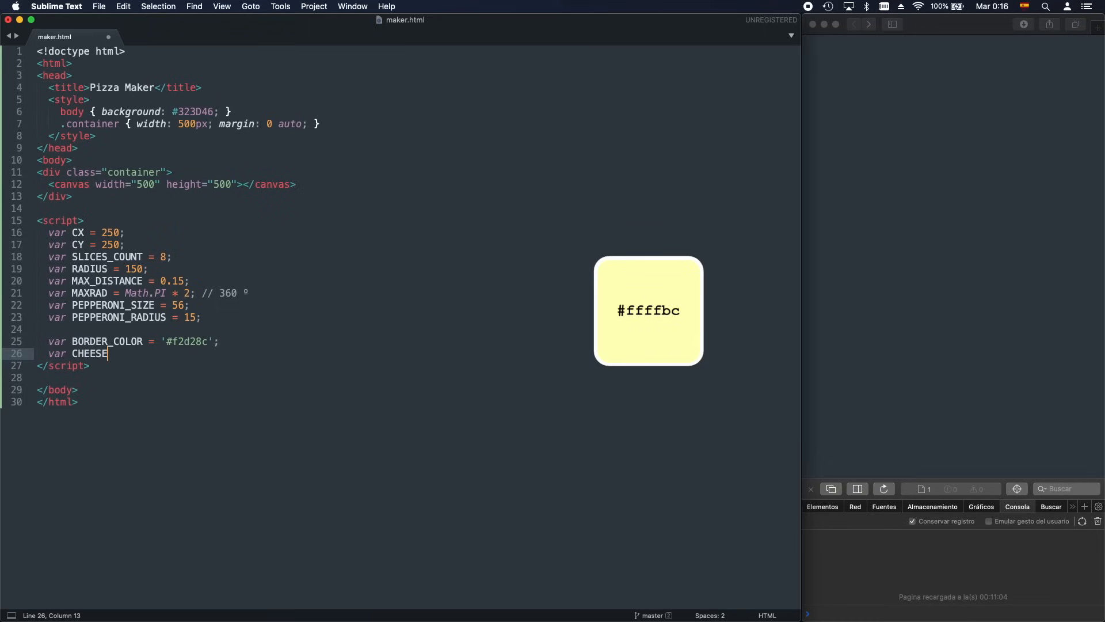
{"action": "type", "text": "COL R"}
{"action": "key", "text": "BackSpace"}
{"action": "type", "text": "= '#"}
{"action": "type", "text": "ffff"}
{"action": "type", "text": "b"}
{"action": "type", "text": "c';"}
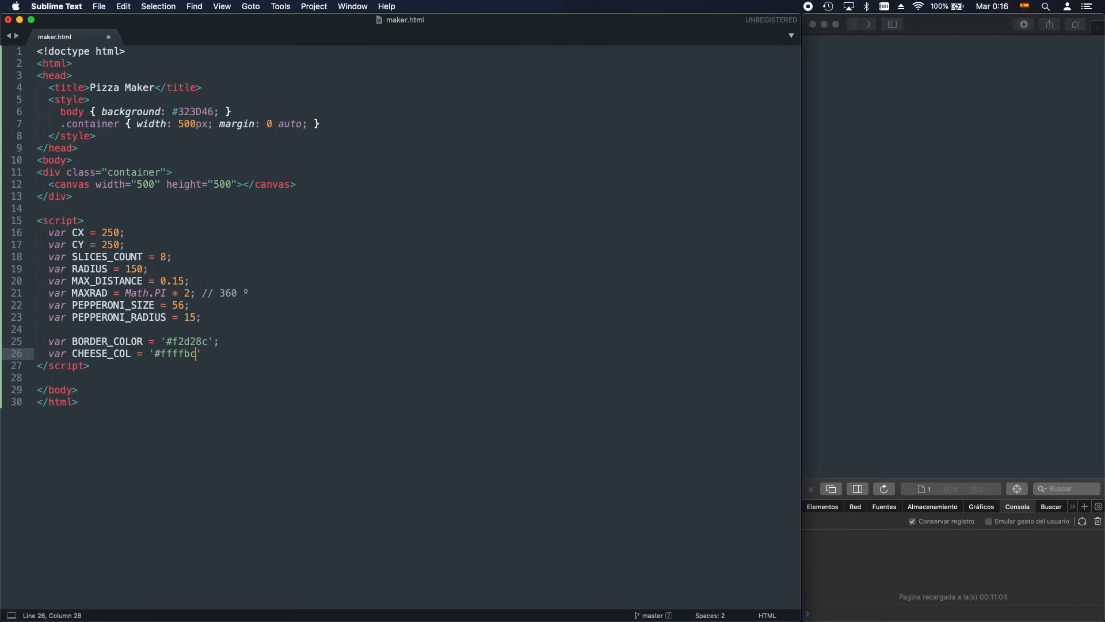
{"action": "key", "text": "super+s"}
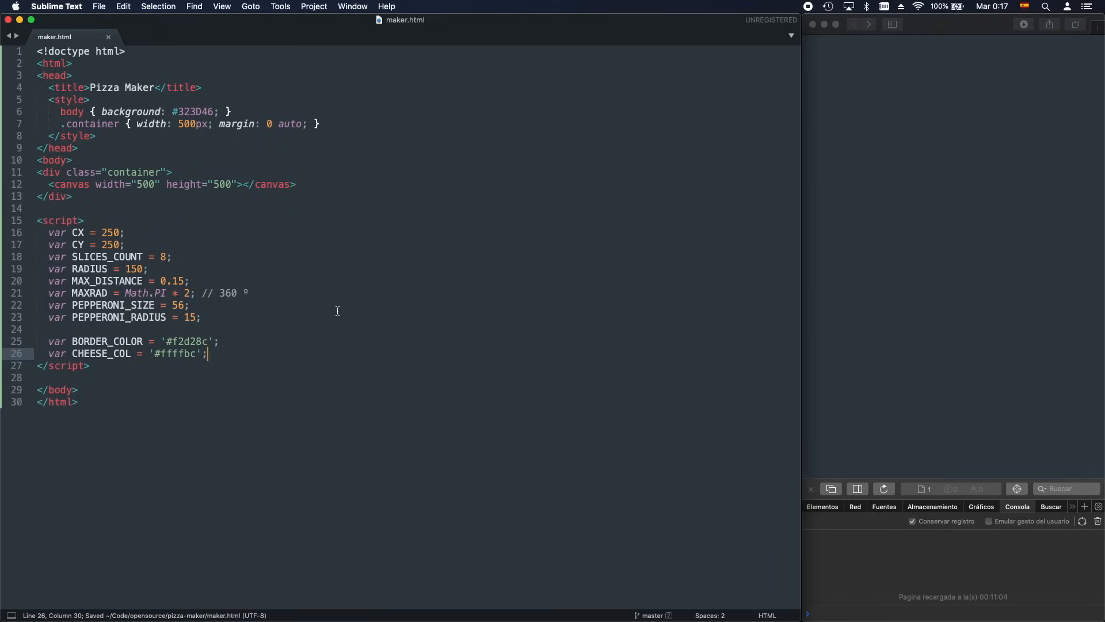
{"action": "key", "text": "alt+Left"}
{"action": "type", "text": "O"}
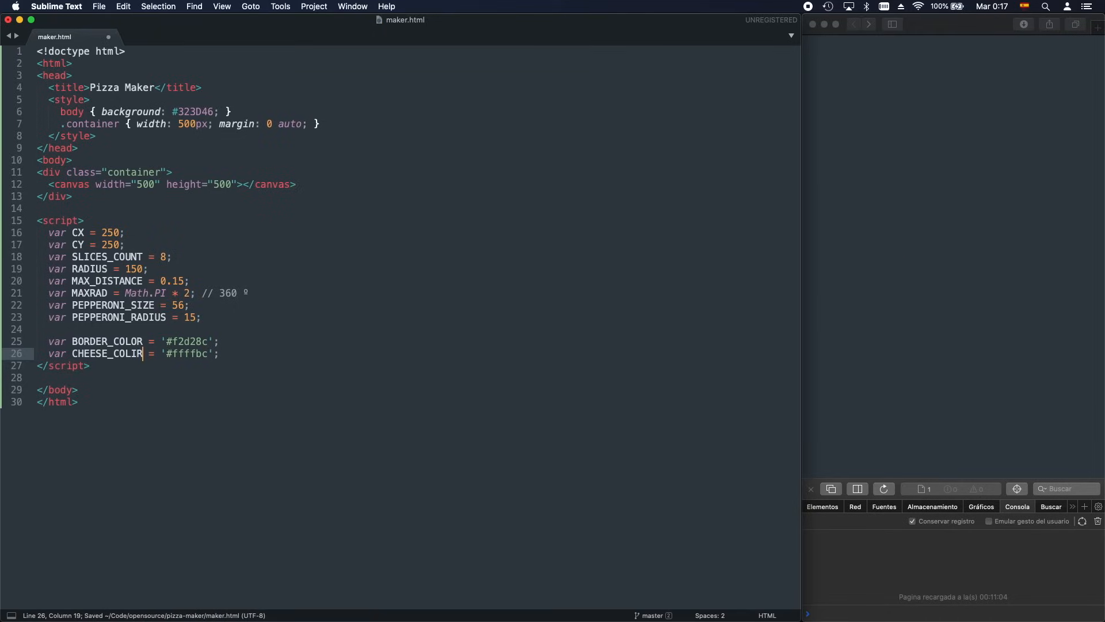
{"action": "type", "text": "R"}
{"action": "key", "text": "super+Right"}
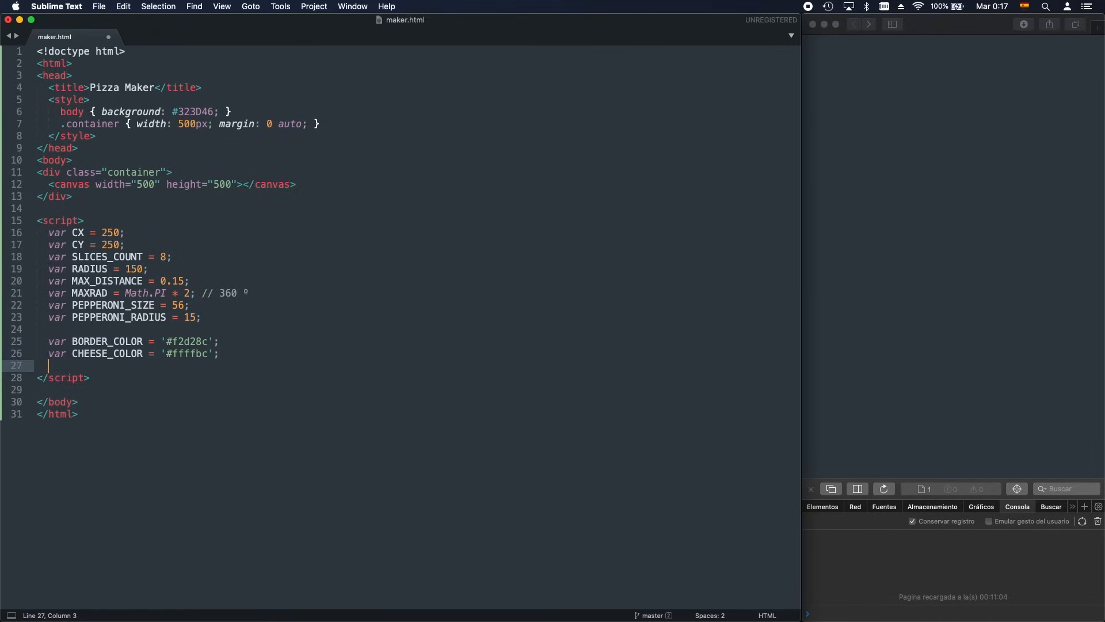
{"action": "type", "text": "var PEPPER"}
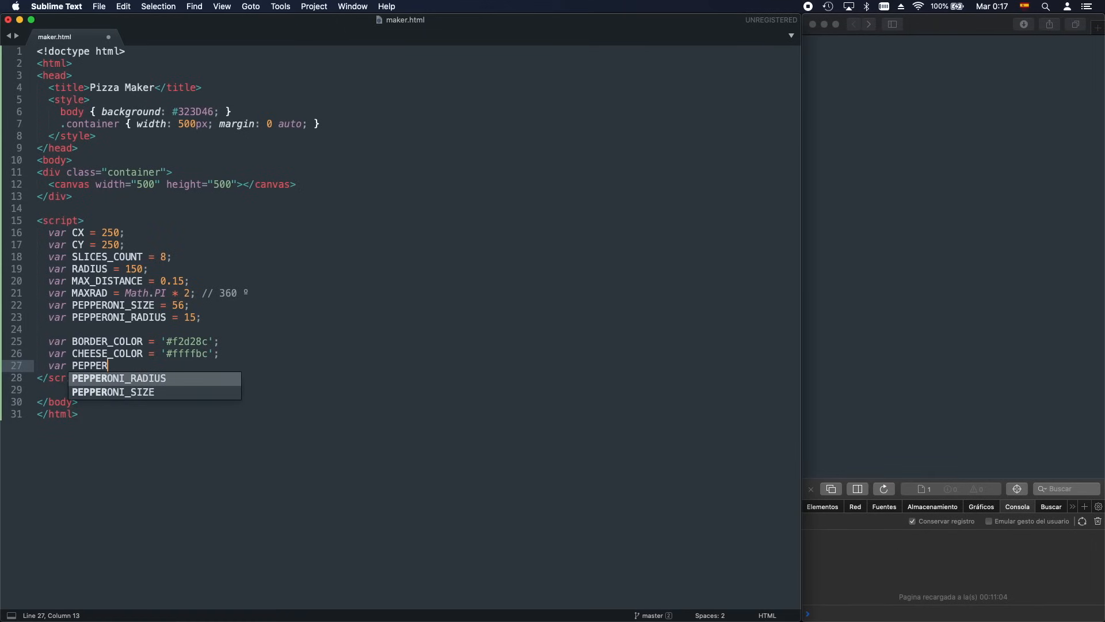
{"action": "type", "text": "ONI"}
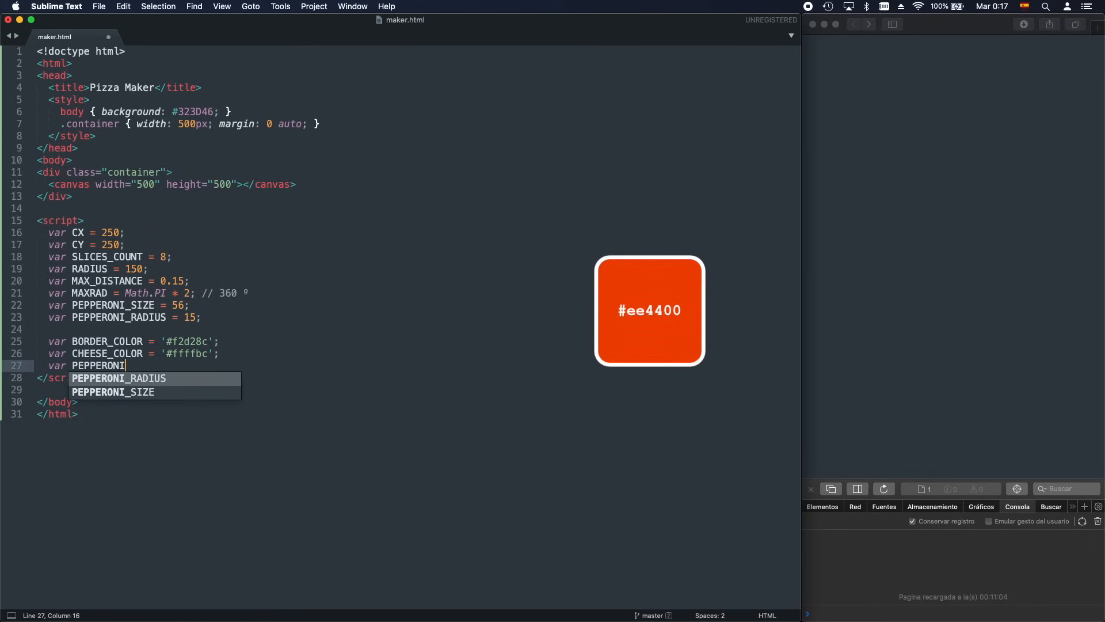
{"action": "type", "text": "_COLOR ="}
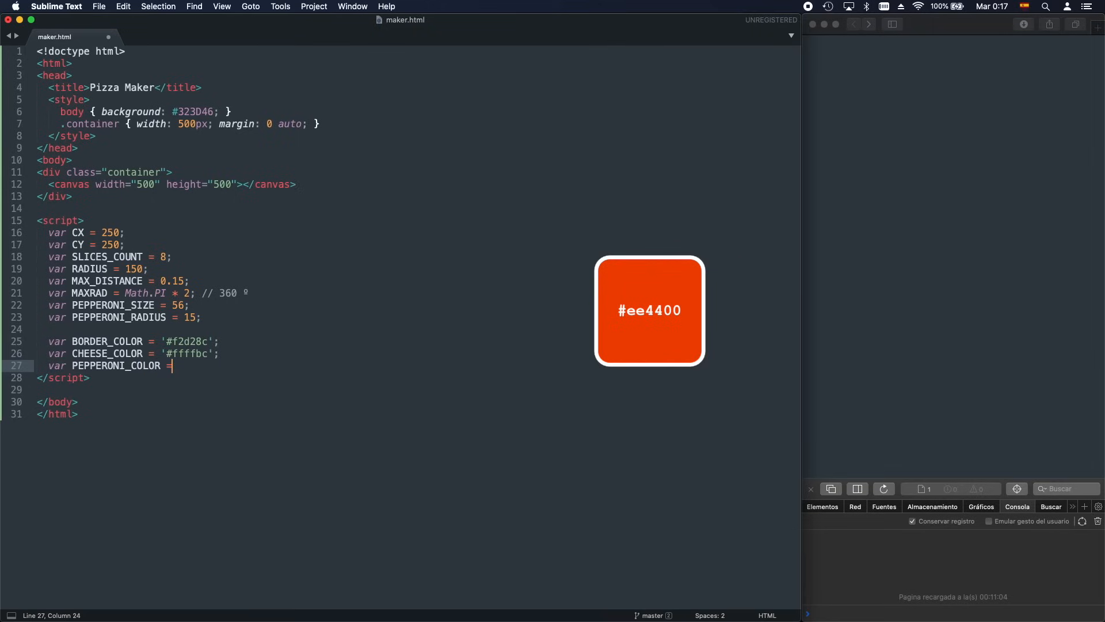
{"action": "type", "text": " '#e"}
{"action": "type", "text": "e4400"}
{"action": "type", "text": "';"}
{"action": "key", "text": "super+s"}
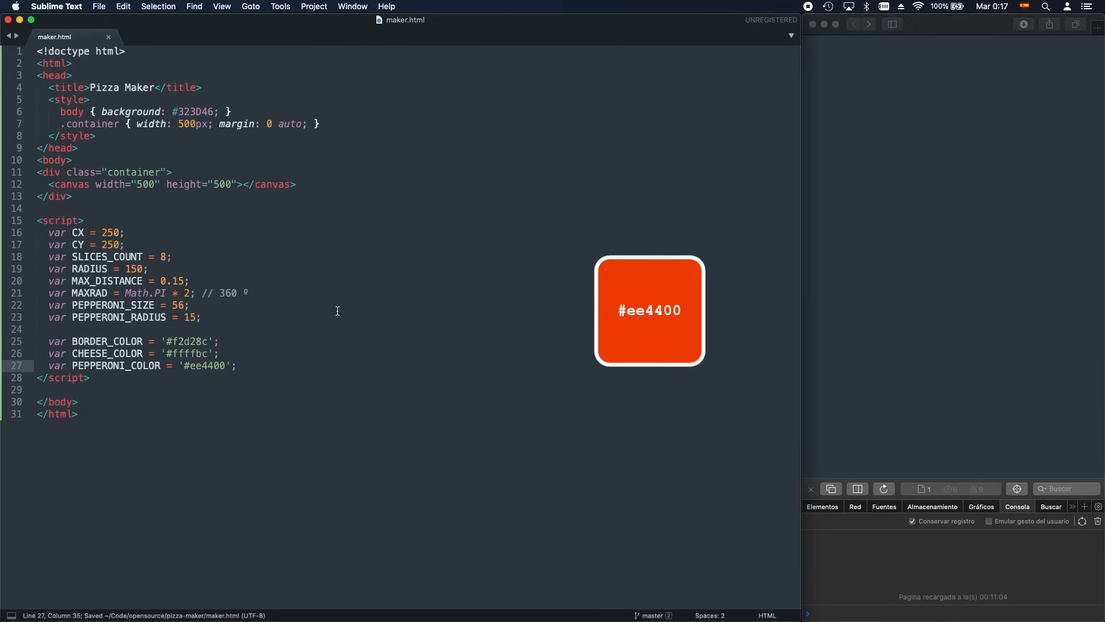
{"action": "key", "text": "Return"}
{"action": "key", "text": "Return"}
{"action": "type", "text": "var canva"}
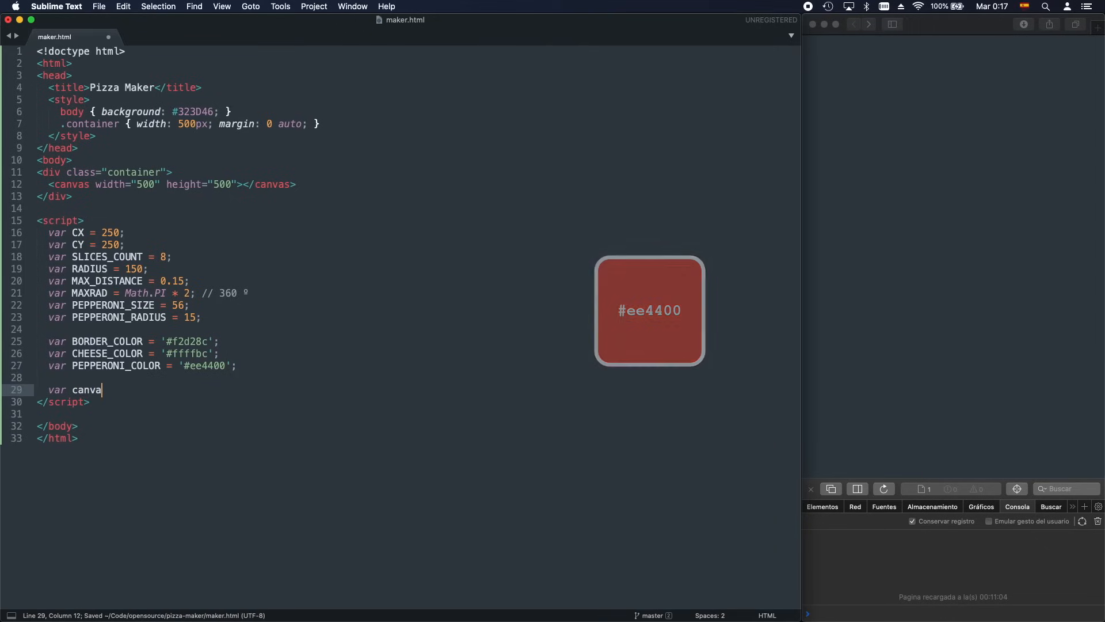
{"action": "type", "text": "s ="}
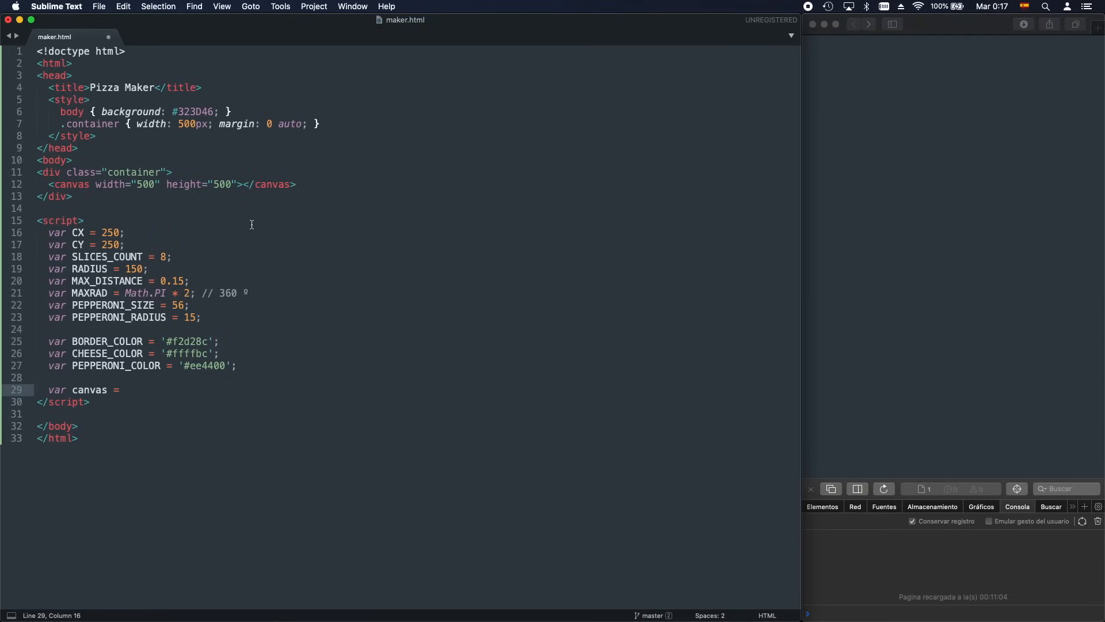
Give the canvas an id, look it up with getElementById, and start var context = canvas.getContext('2d')
{"action": "left_click", "coordinate": [92, 184]}
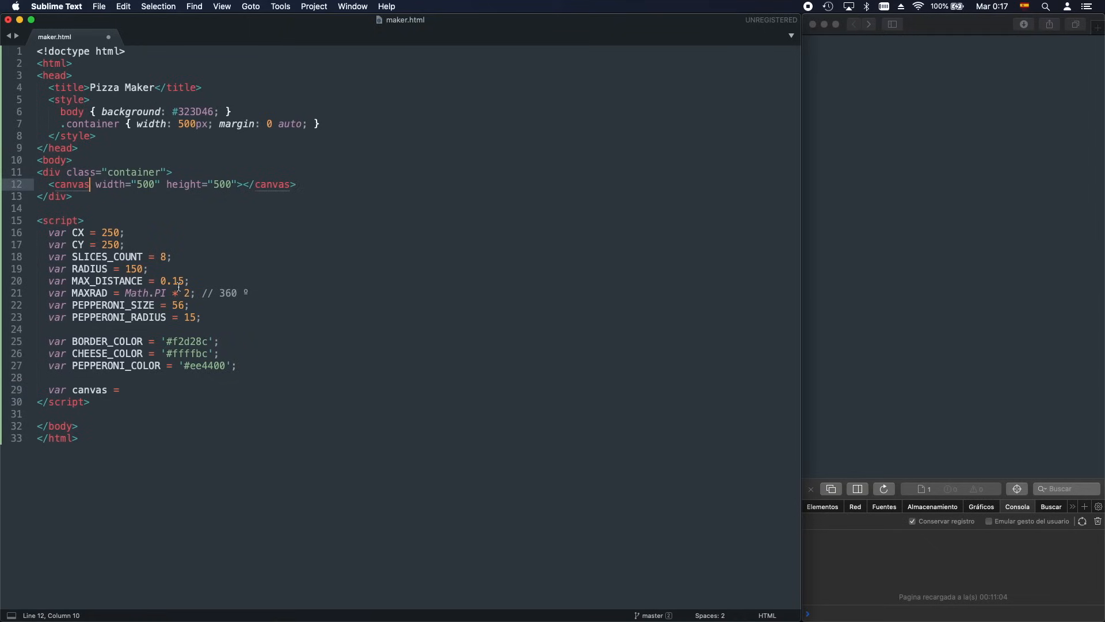
{"action": "type", "text": "id=\"canas"}
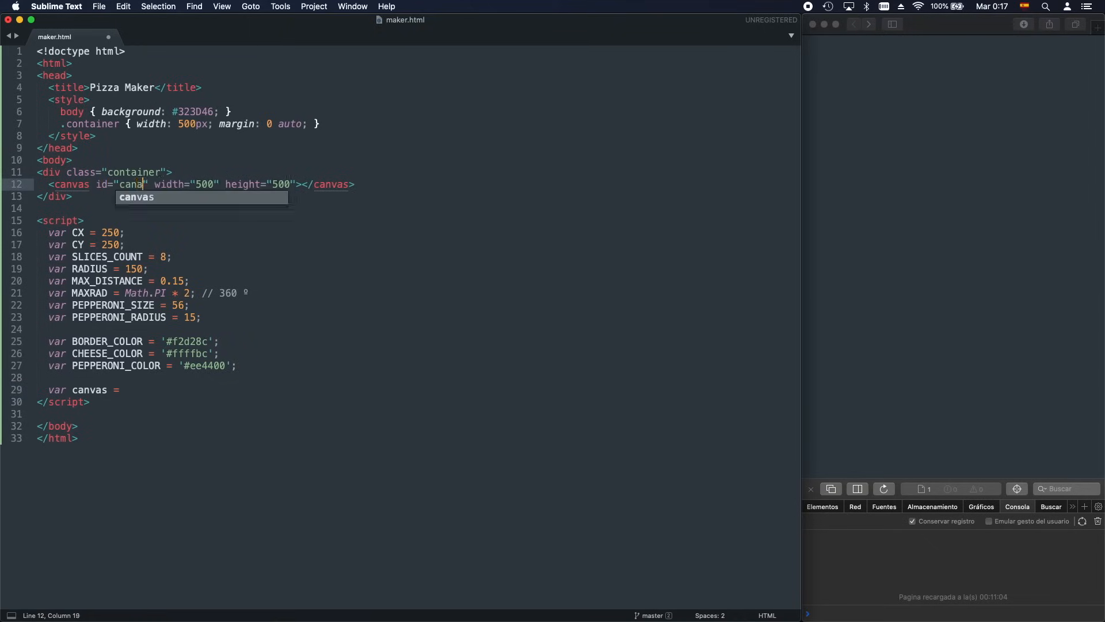
{"action": "key", "text": "Tab"}
{"action": "left_click", "coordinate": [126, 389]}
{"action": "type", "text": "doc"}
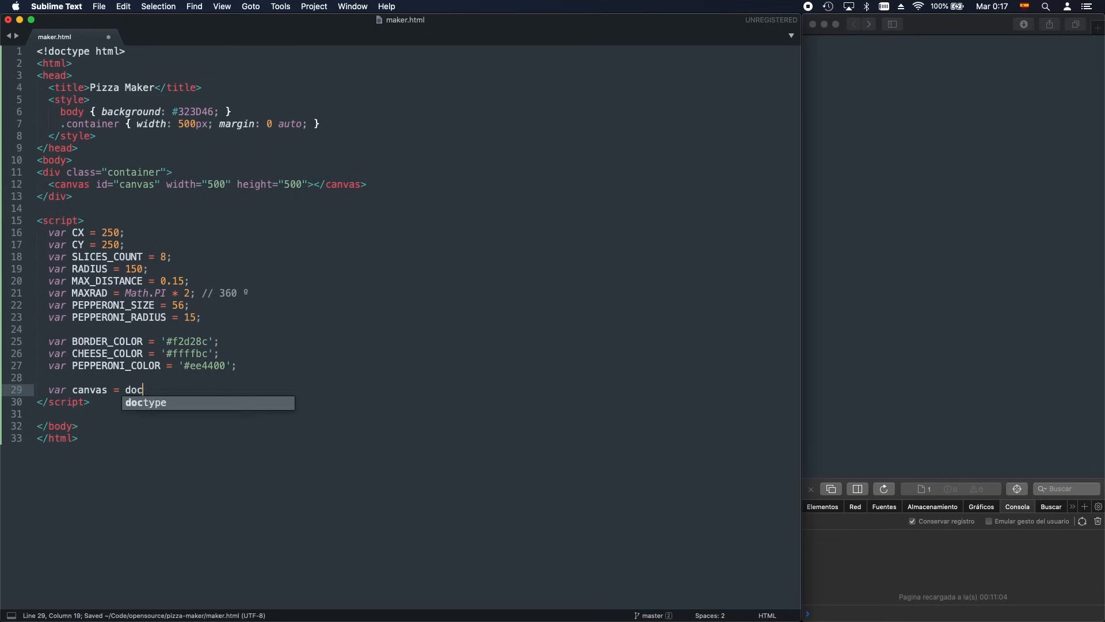
{"action": "type", "text": "ument.getElemebt"}
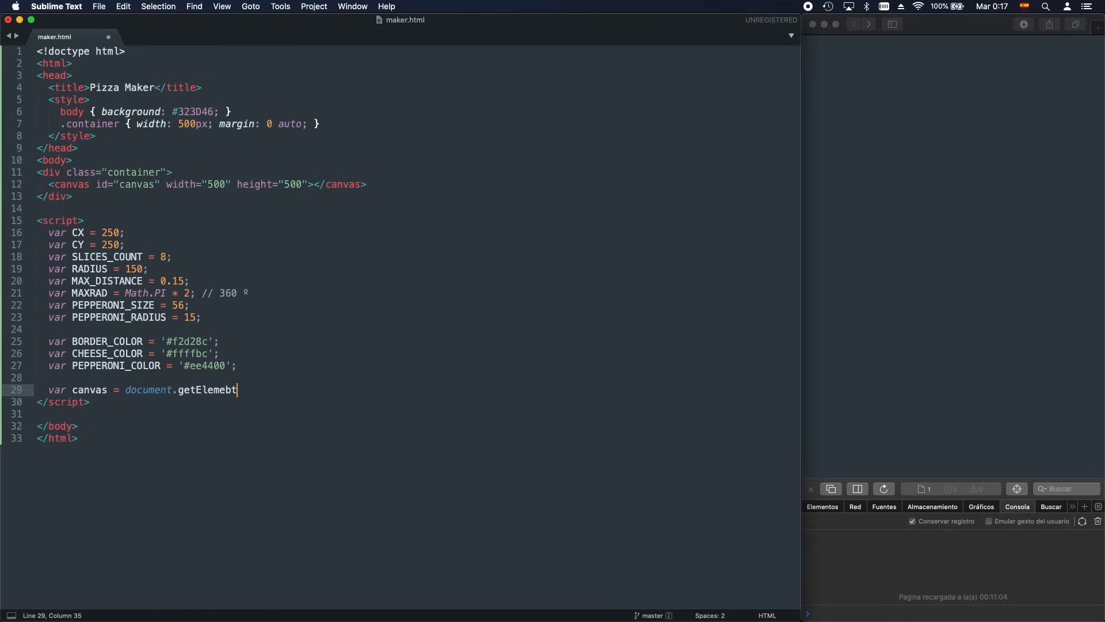
{"action": "key", "text": "BackSpace"}
{"action": "key", "text": "BackSpace"}
{"action": "type", "text": "ntById("}
{"action": "type", "text": "'canvas'"}
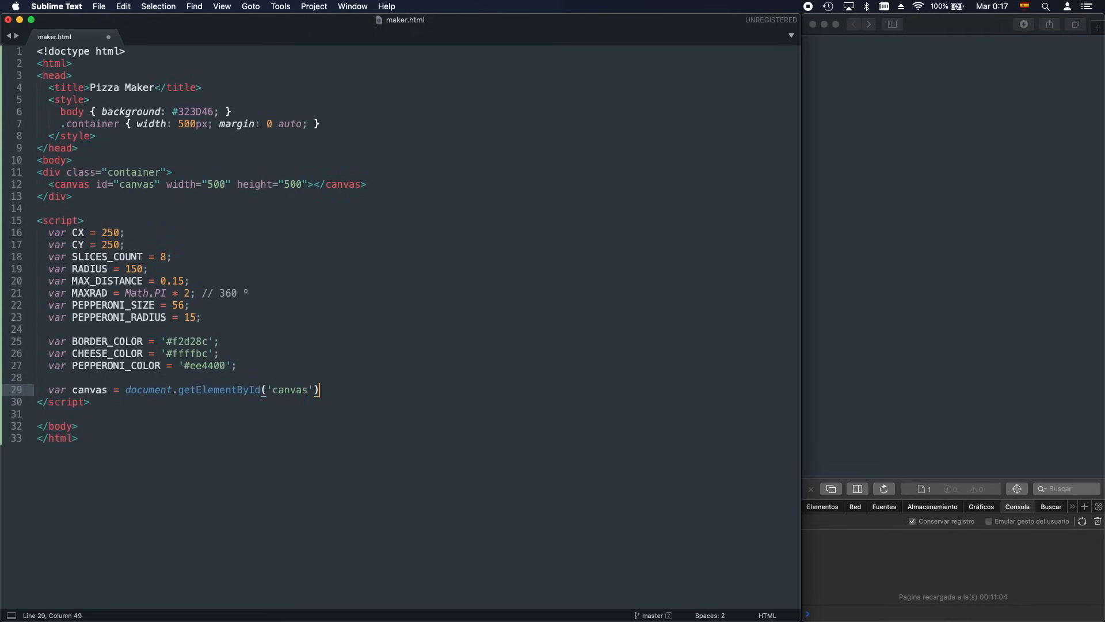
{"action": "type", "text": ");"}
{"action": "key", "text": "Return"}
{"action": "type", "text": "var con"}
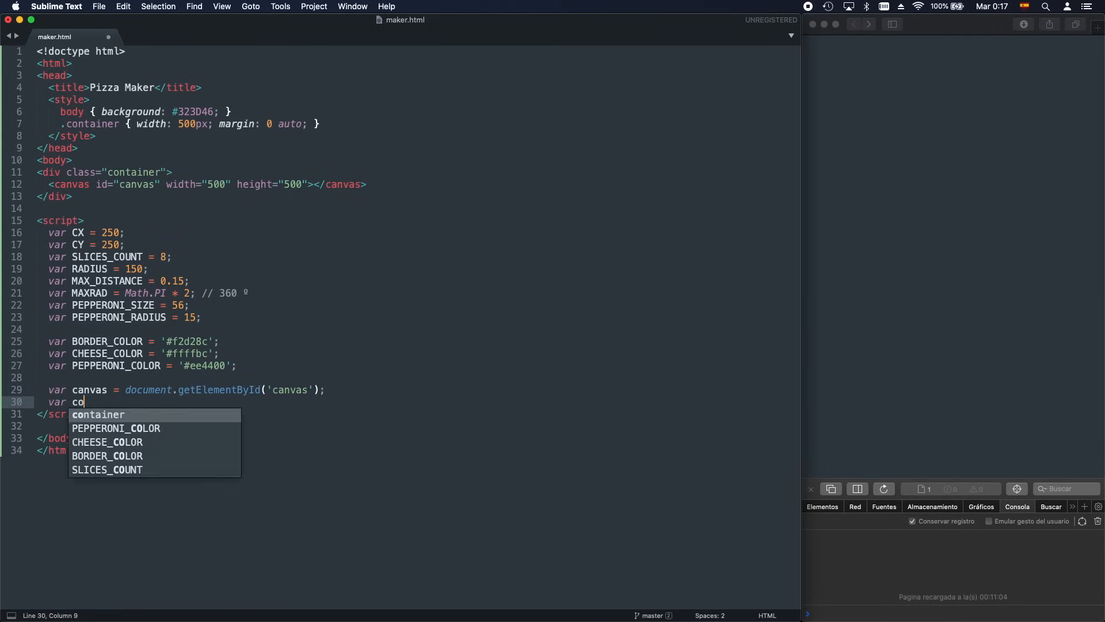
{"action": "type", "text": "text = docum"}
{"action": "key", "text": "BackSpace"}
{"action": "key", "text": "BackSpace"}
{"action": "key", "text": "BackSpace"}
{"action": "type", "text": "canv"}
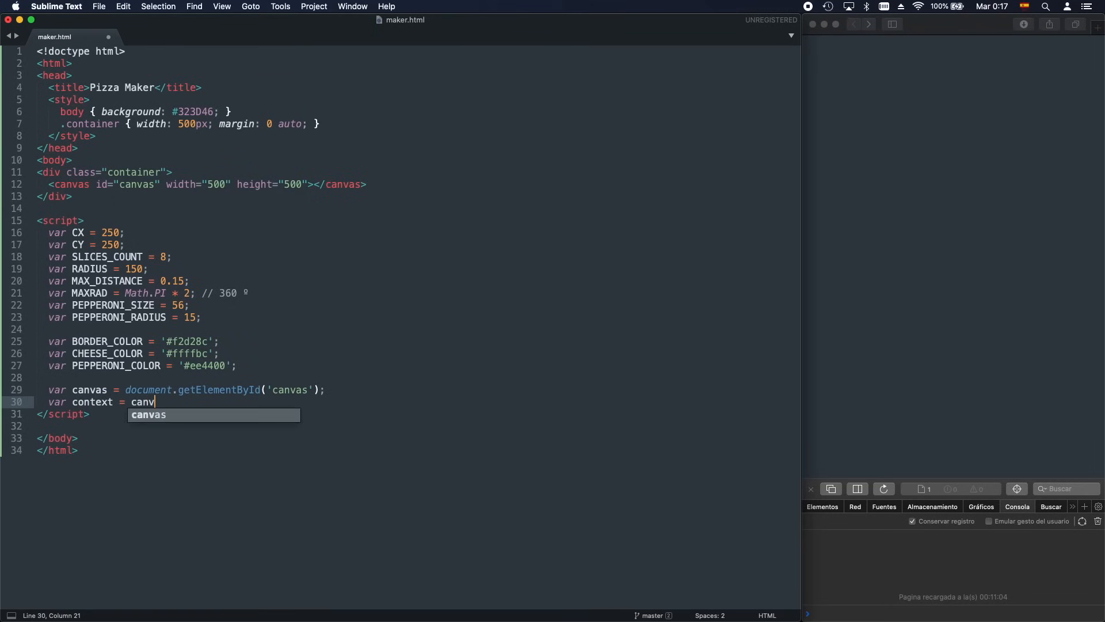
{"action": "type", "text": "as.getContext('2d');"}
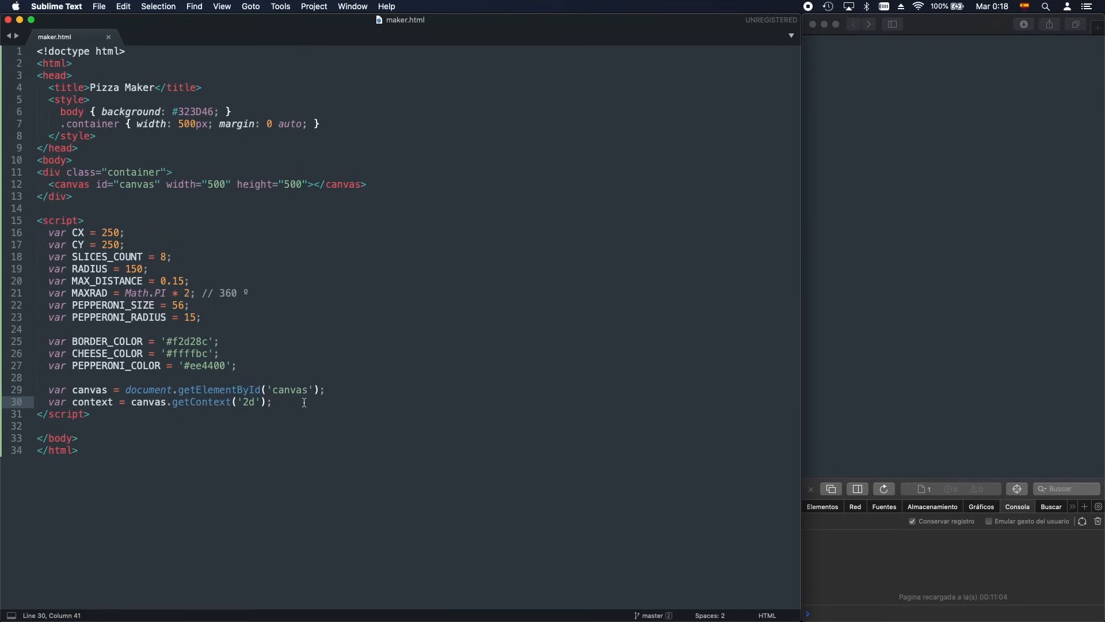
Open blank lines below the context line for the pepperoni function
{"action": "key", "text": "Return"}
{"action": "key", "text": "Return"}
{"action": "type", "text": "var p"}
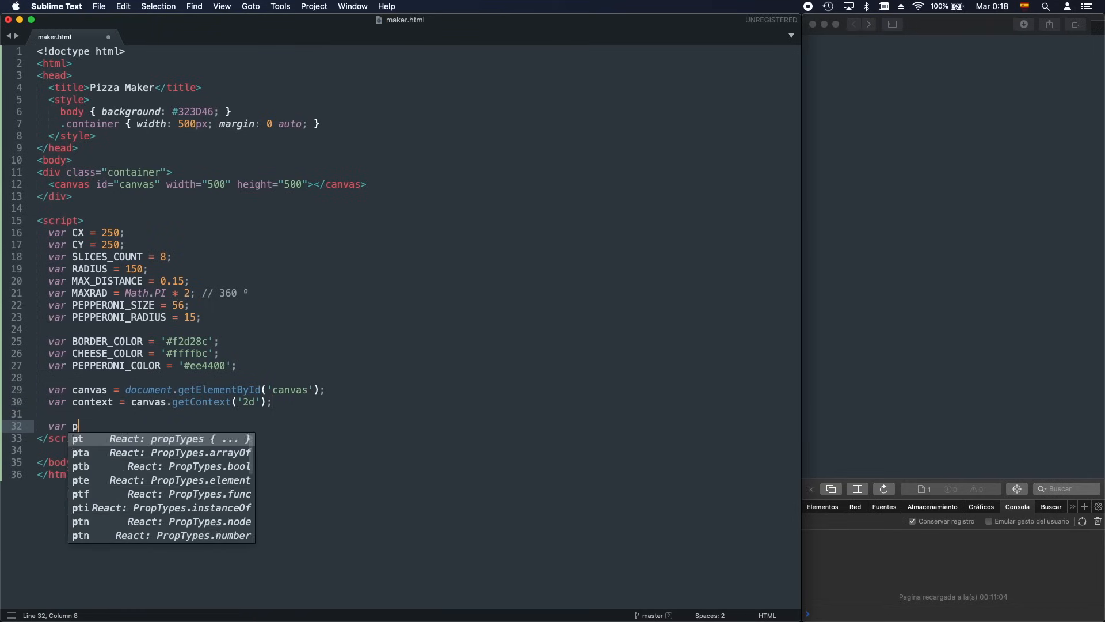
{"action": "type", "text": "epperoni ="}
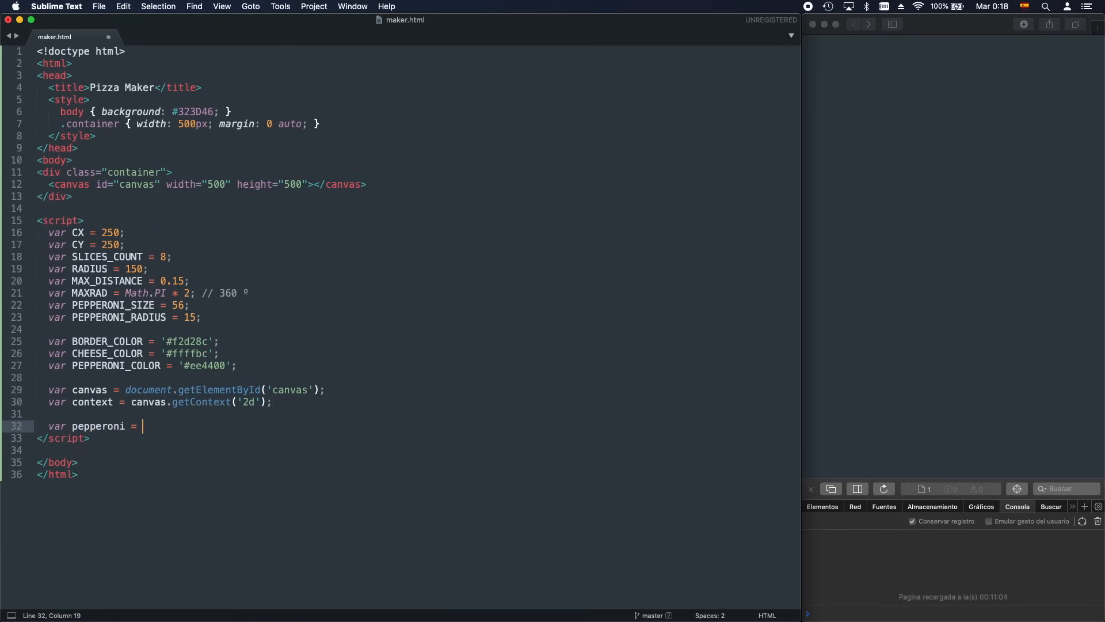
{"action": "type", "text": " function() {"}
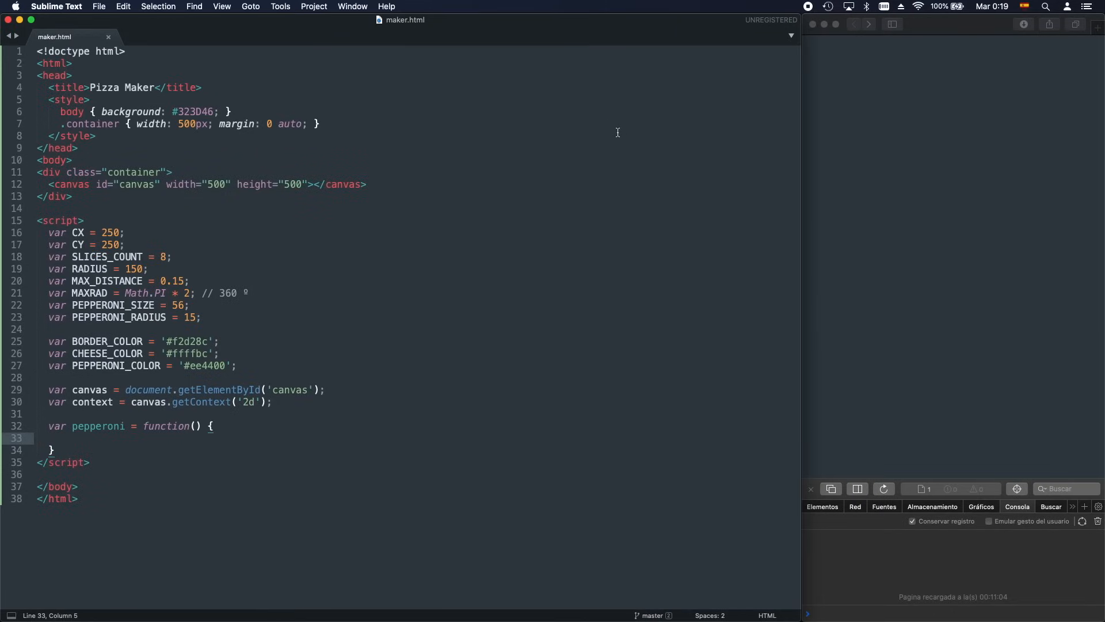
{"action": "type", "text": "var "}
{"action": "type", "text": "canvas = "}
{"action": "type", "text": "document."}
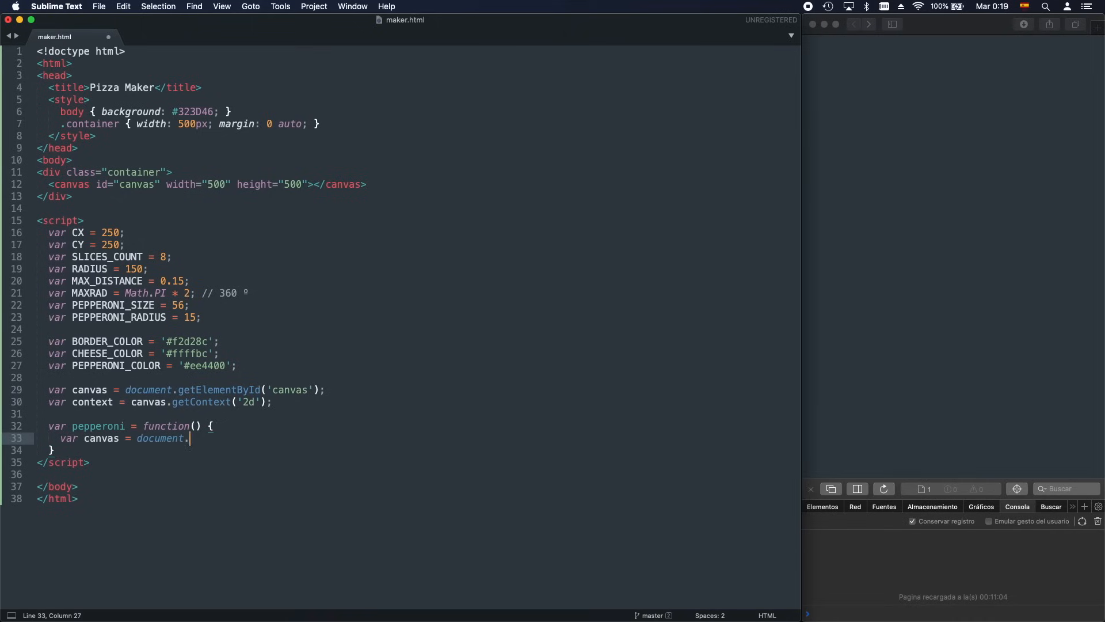
{"action": "type", "text": "createEl"}
{"action": "type", "text": "emen"}
{"action": "type", "text": "t('canvas"}
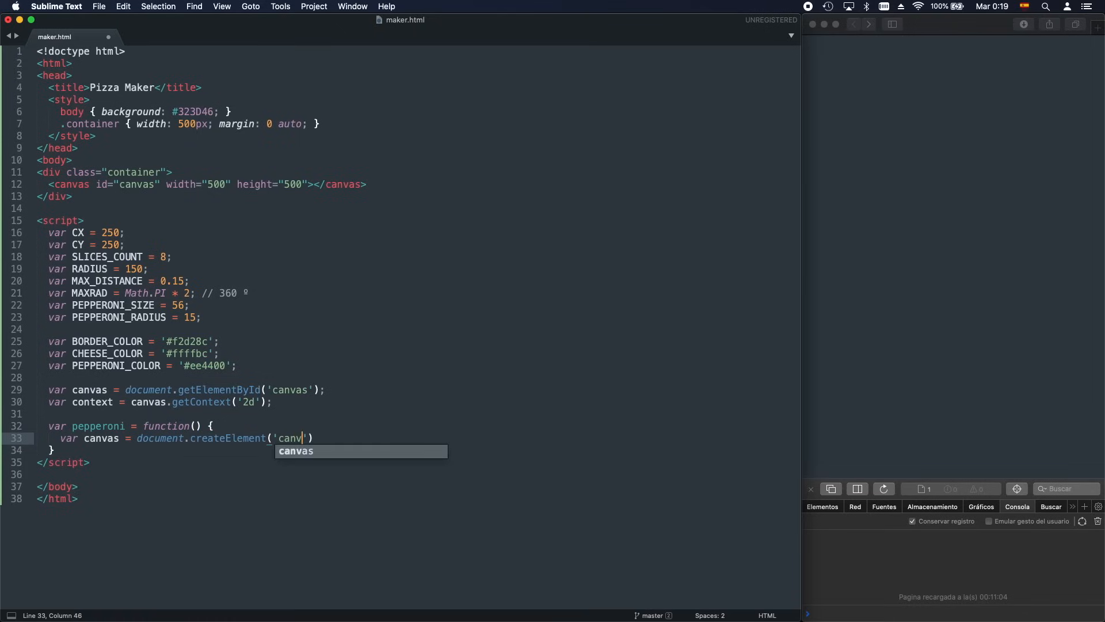
Create a canvas in pepperoni() with width and height set to PEPPERONI_SIZE
{"action": "key", "text": "super+s"}
{"action": "type", "text": ";"}
{"action": "key", "text": "Return"}
{"action": "type", "text": "canvas"}
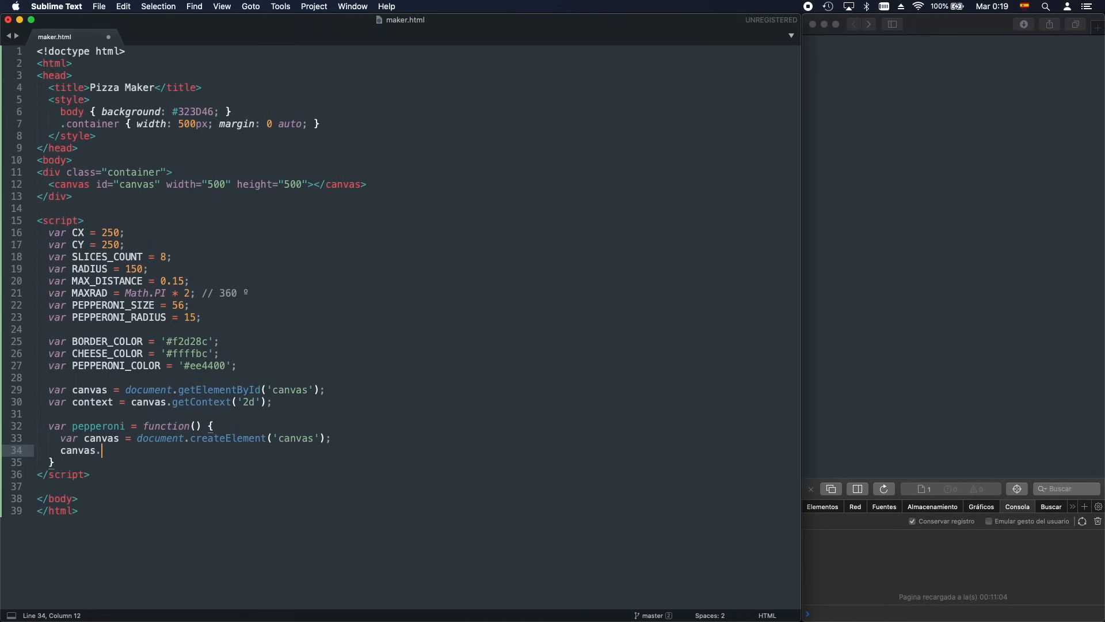
{"action": "type", "text": ".width = PEP"}
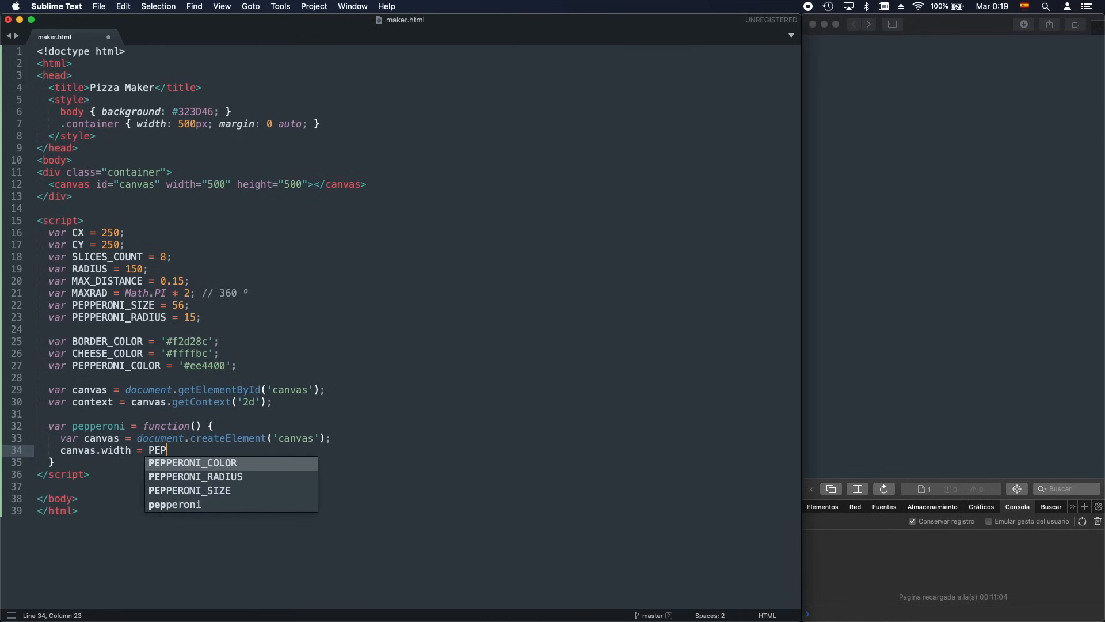
{"action": "type", "text": "P"}
{"action": "key", "text": "Down"}
{"action": "key", "text": "Down"}
{"action": "key", "text": "Tab"}
{"action": "type", "text": ";"}
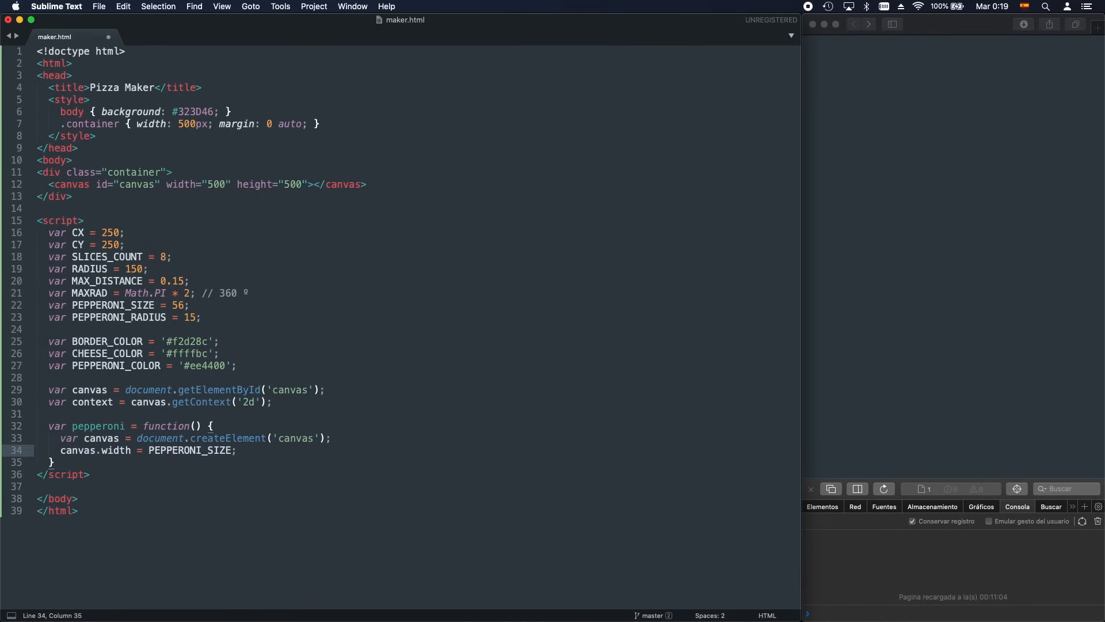
{"action": "key", "text": "super+shift+d"}
{"action": "key", "text": "alt+Left"}
{"action": "key", "text": "alt+Left"}
{"action": "key", "text": "alt+shift+Right"}
{"action": "type", "text": "h"}
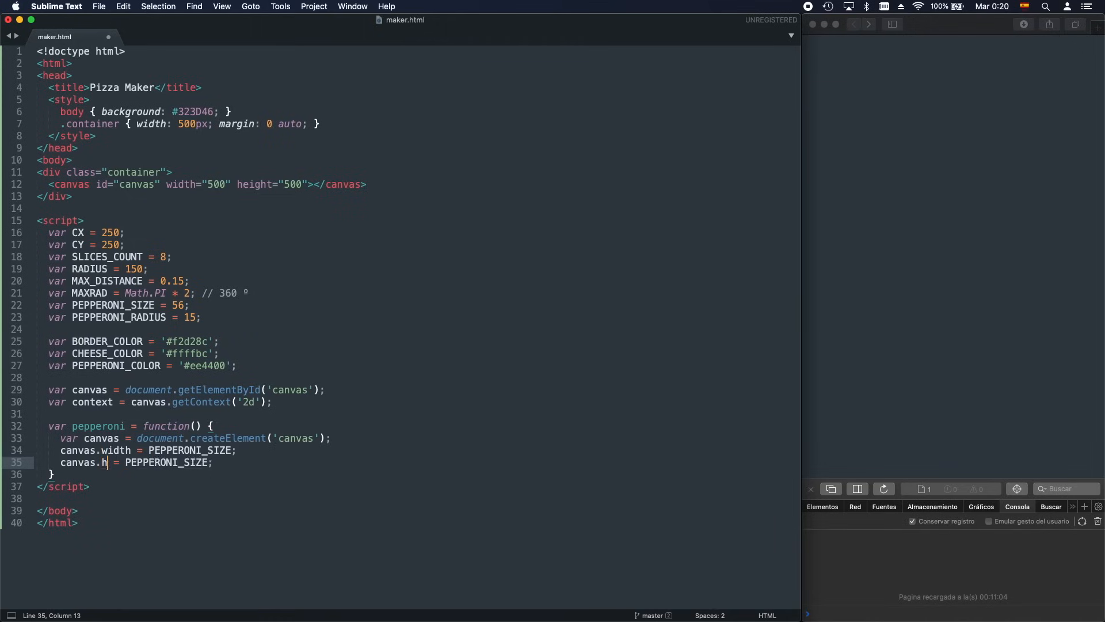
{"action": "type", "text": "eight"}
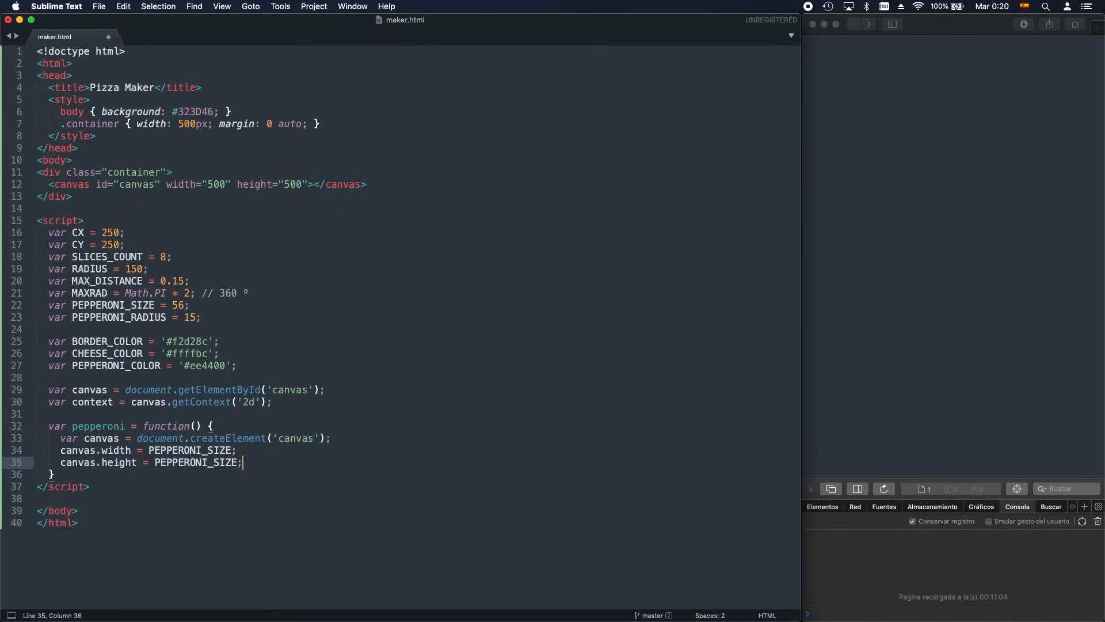
Get the small canvas's 2d context and set fillStyle to CHEESE_COLOR, saved
{"action": "key", "text": "Return"}
{"action": "key", "text": "Return"}
{"action": "type", "text": "var con"}
{"action": "key", "text": "Tab"}
{"action": "type", "text": "= "}
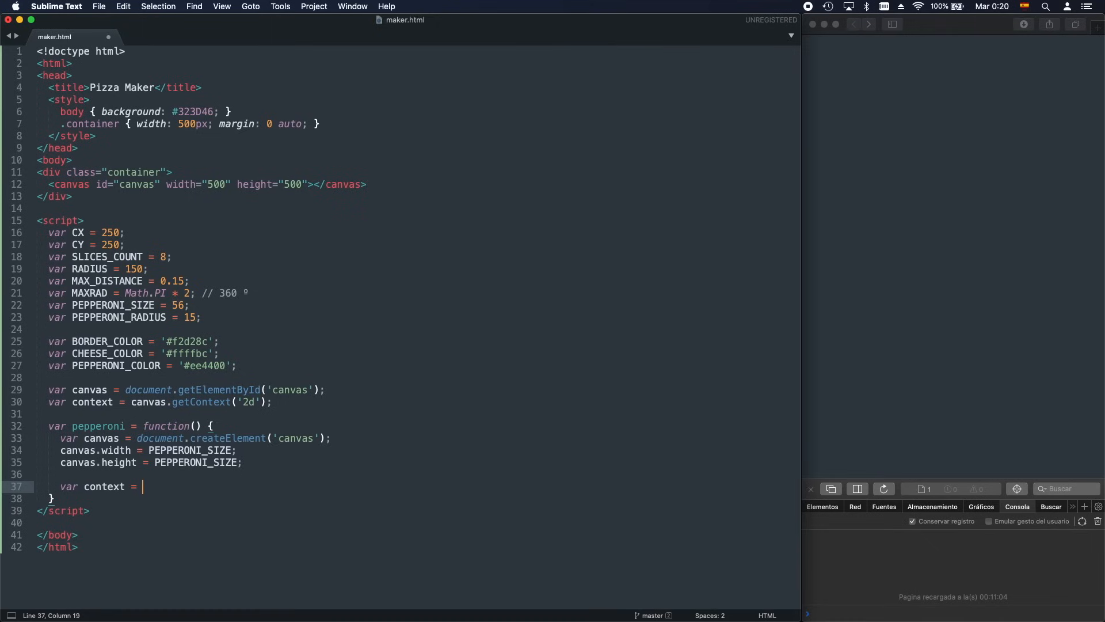
{"action": "type", "text": "canvas"}
{"action": "type", "text": ".getConte"}
{"action": "key", "text": "Tab"}
{"action": "type", "text": "('2d')"}
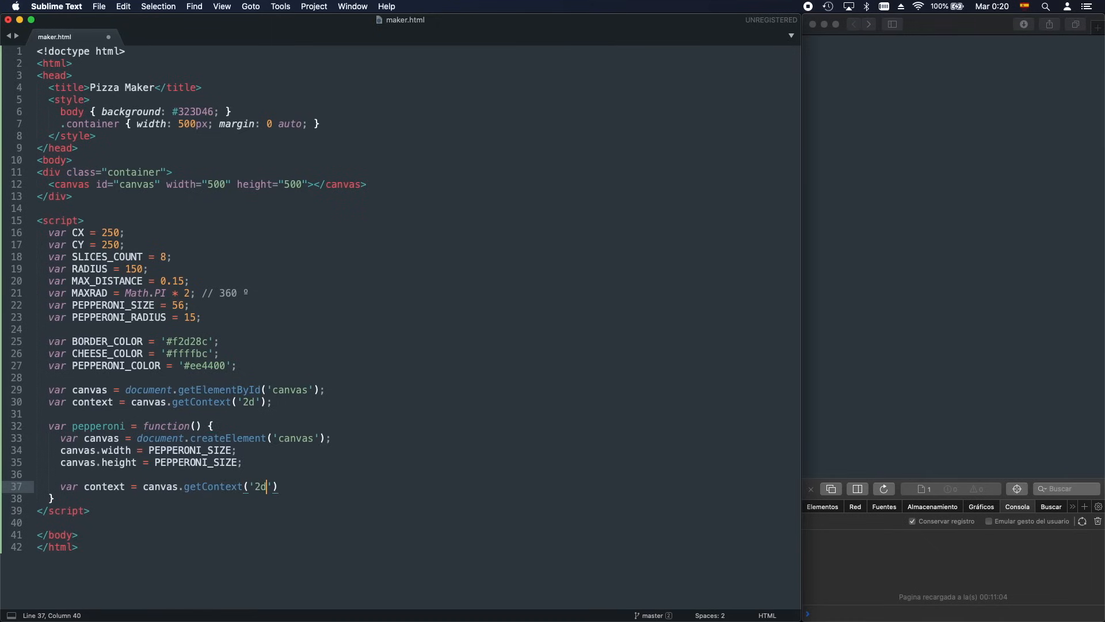
{"action": "type", "text": ";"}
{"action": "key", "text": "Return"}
{"action": "type", "text": "context.fill"}
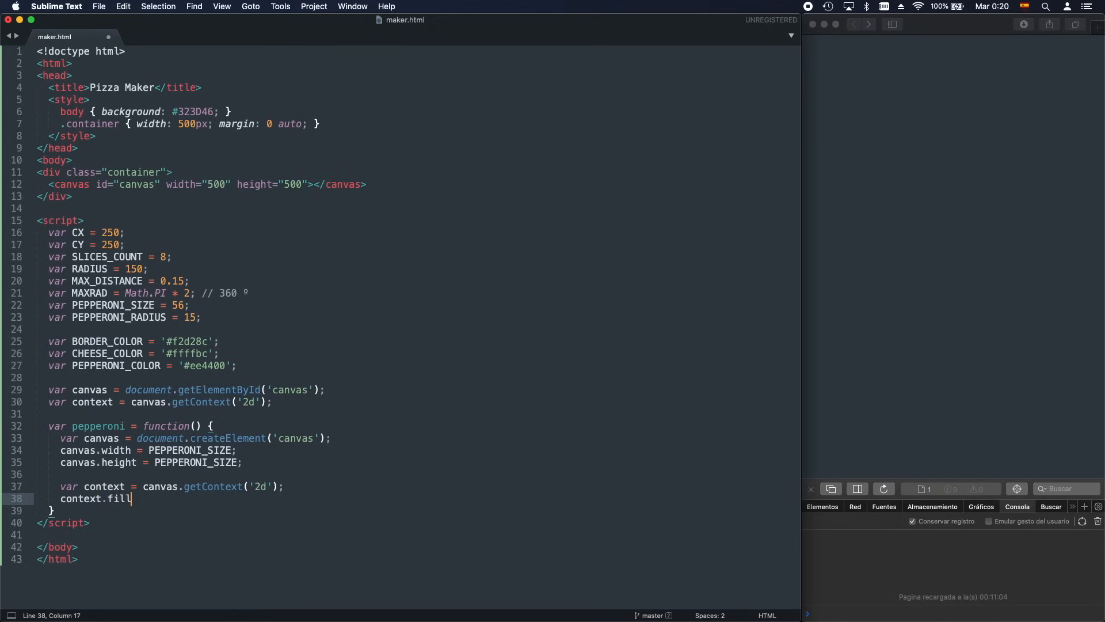
{"action": "type", "text": "Style = "}
{"action": "type", "text": "CHE"}
{"action": "key", "text": "Tab"}
{"action": "type", "text": ";"}
{"action": "key", "text": "super+s"}
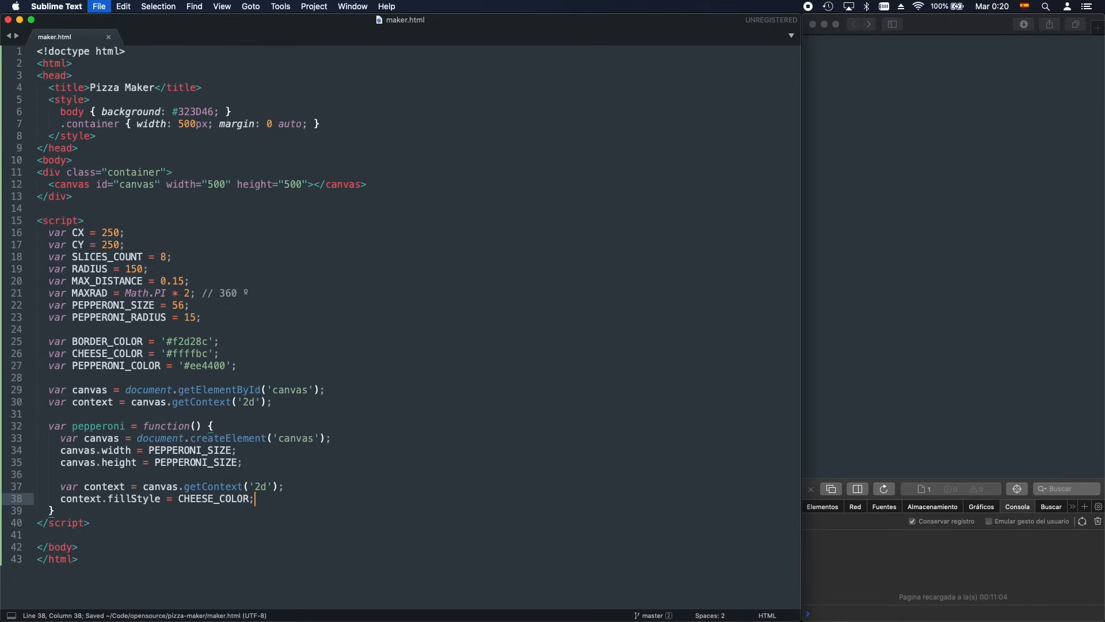
Fill the canvas with context.fillRect(0, 0, PEPPERONI_SIZE, PEPPERONI_SIZE) and save
{"action": "key", "text": "Return"}
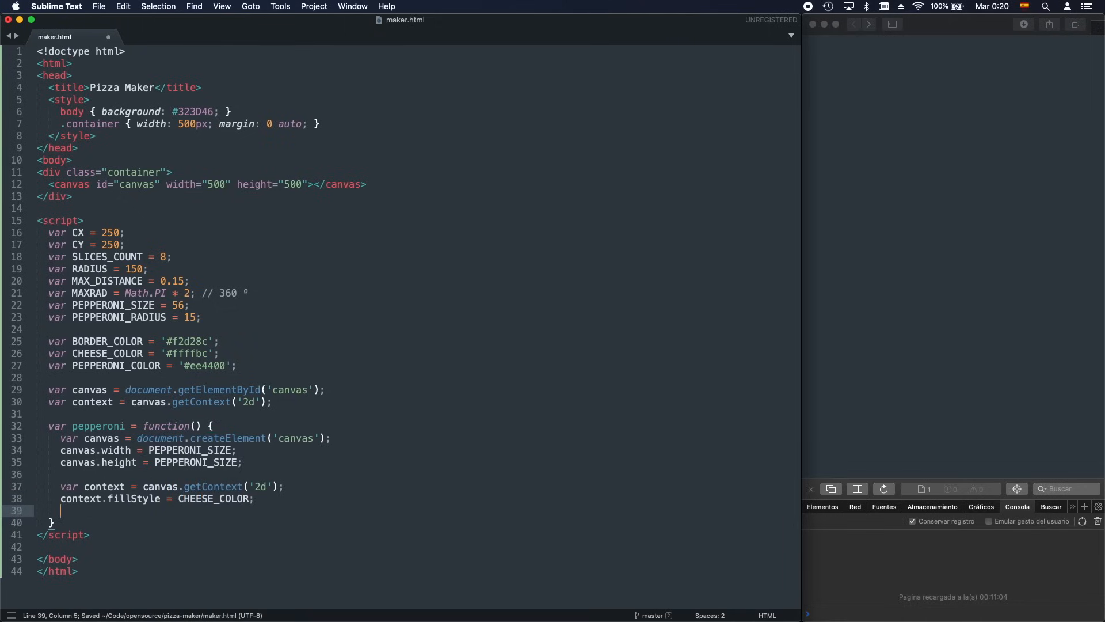
{"action": "type", "text": "context"}
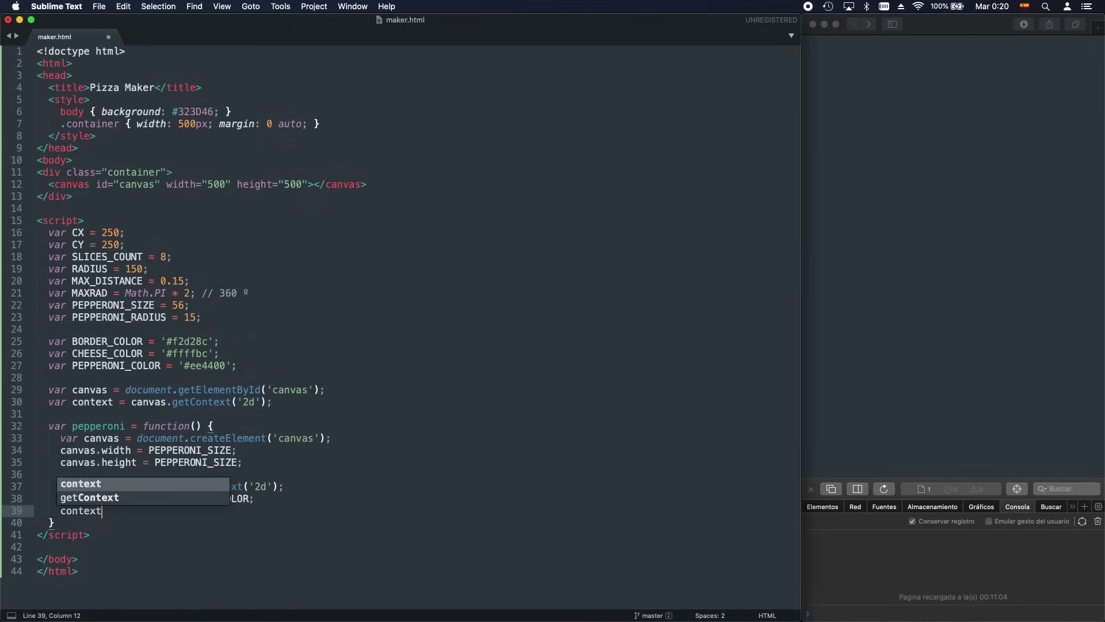
{"action": "key", "text": "BackSpace"}
{"action": "type", "text": "context."}
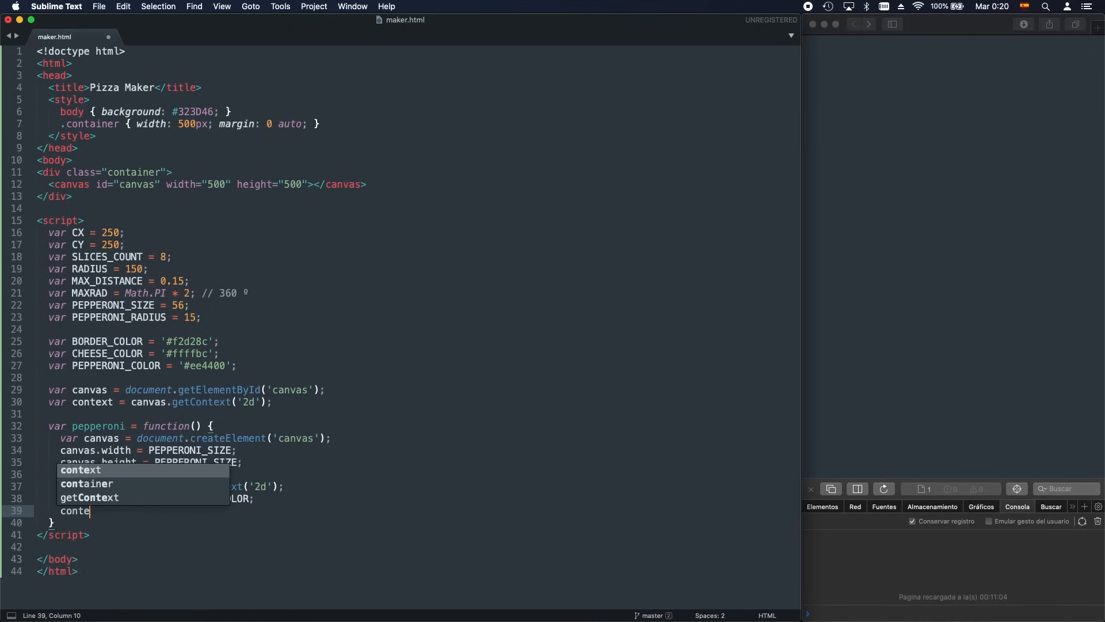
{"action": "type", "text": "fillRect"}
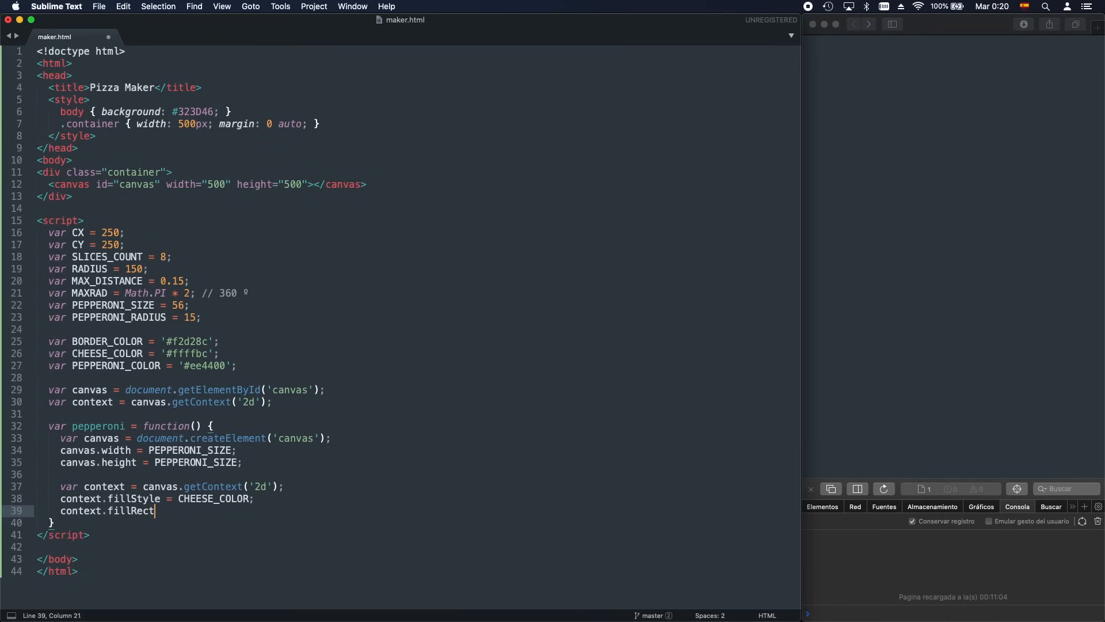
{"action": "type", "text": "(0, 0,"}
{"action": "left_click", "coordinate": [164, 511]}
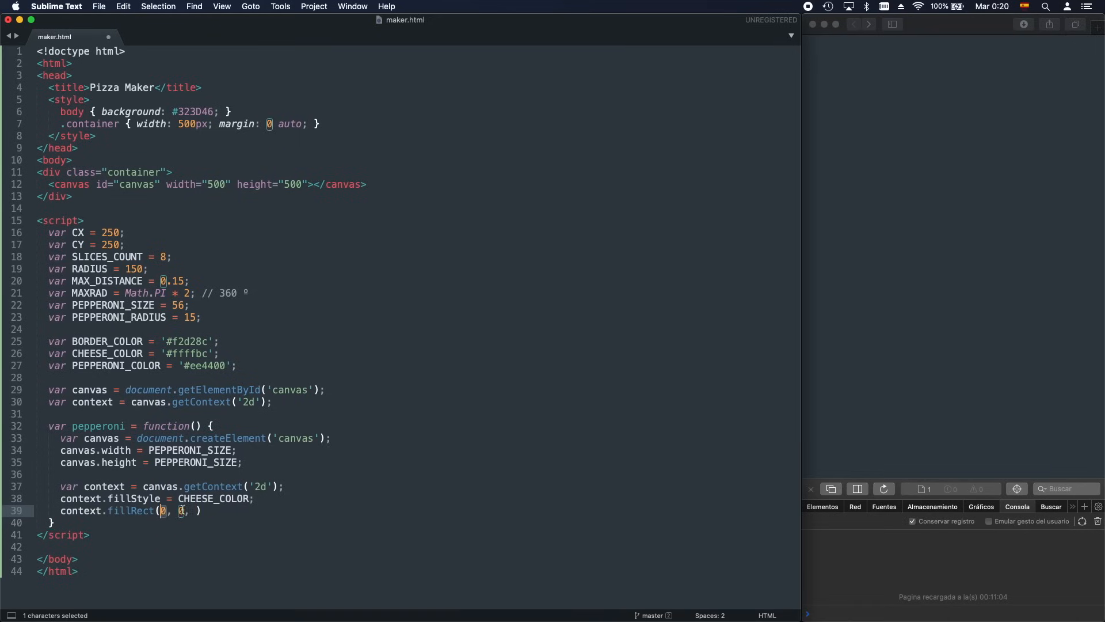
{"action": "left_click", "coordinate": [184, 511]}
{"action": "left_click", "coordinate": [198, 510]}
{"action": "type", "text": "PPER"}
{"action": "key", "text": "Down"}
{"action": "key", "text": "Down"}
{"action": "key", "text": "Up"}
{"action": "key", "text": "Return"}
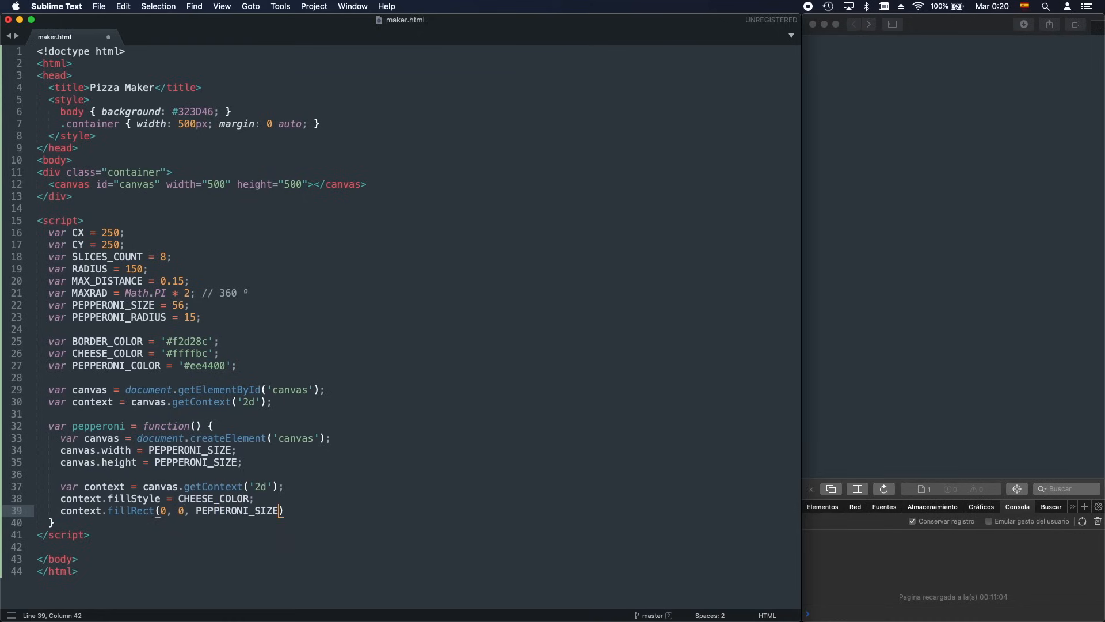
{"action": "type", "text": ", PPER"}
{"action": "key", "text": "Return"}
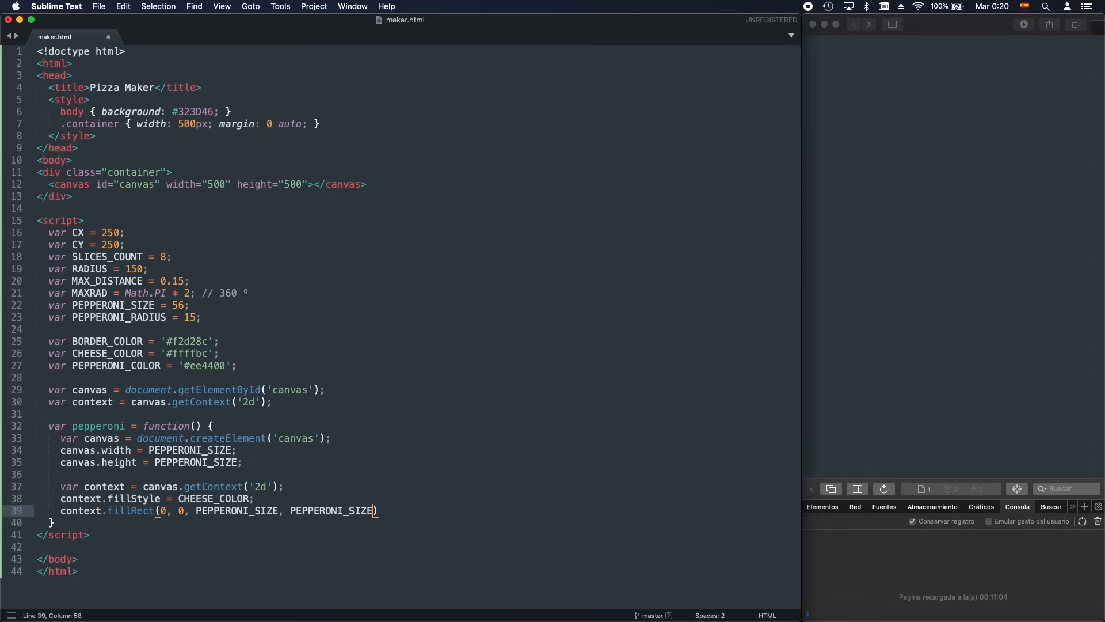
{"action": "type", "text": ";"}
{"action": "key", "text": "super+s"}
{"action": "key", "text": "Return"}
{"action": "key", "text": "Return"}
{"action": "type", "text": "var "}
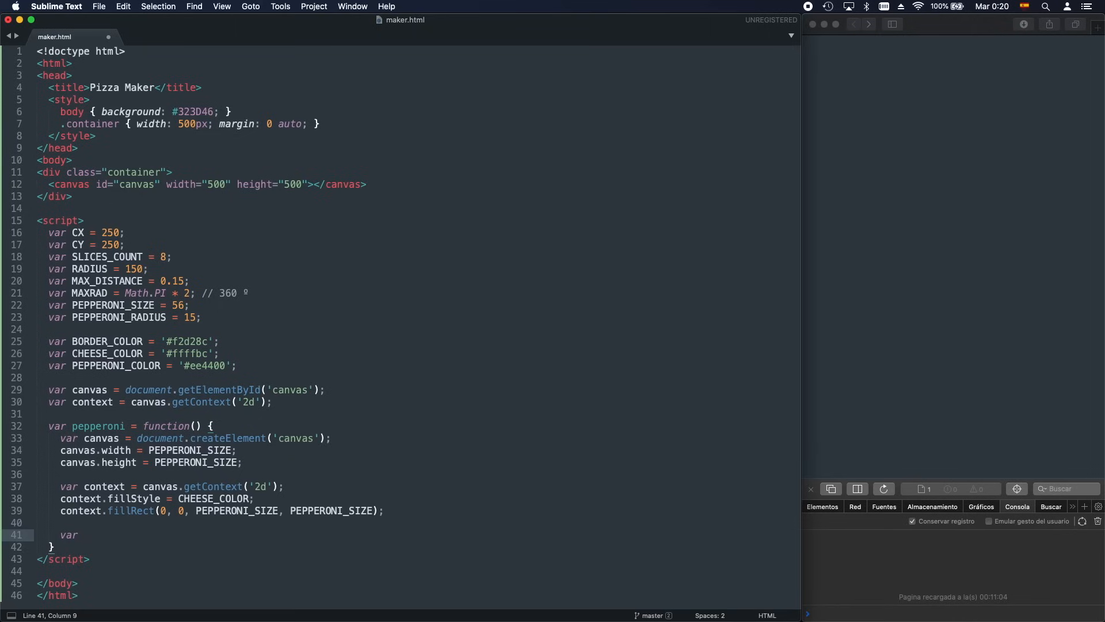
{"action": "type", "text": "cords = ["}
Start the cords array with [0,0], [canvas.width] and the centre [canvas.width/2, canvas.height/2]
{"action": "key", "text": "Return"}
{"action": "key", "text": "Return"}
{"action": "key", "text": "Up"}
{"action": "type", "text": "["}
{"action": "key", "text": "BackSpace"}
{"action": "type", "text": "[0,0"}
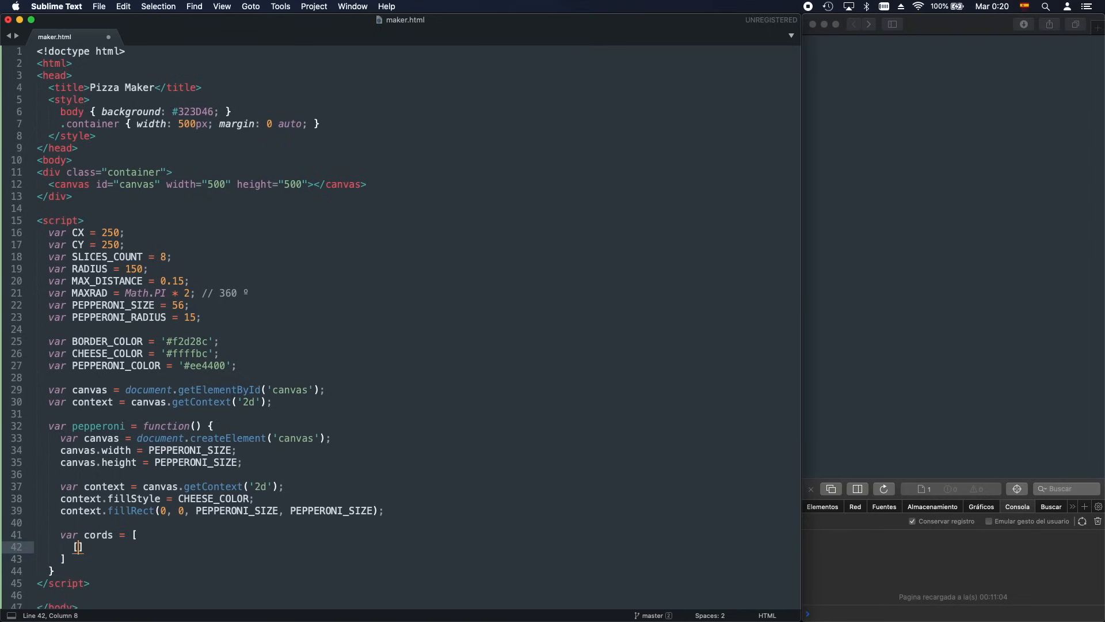
{"action": "type", "text": "0"}
{"action": "type", "text": ", [canvas.w"}
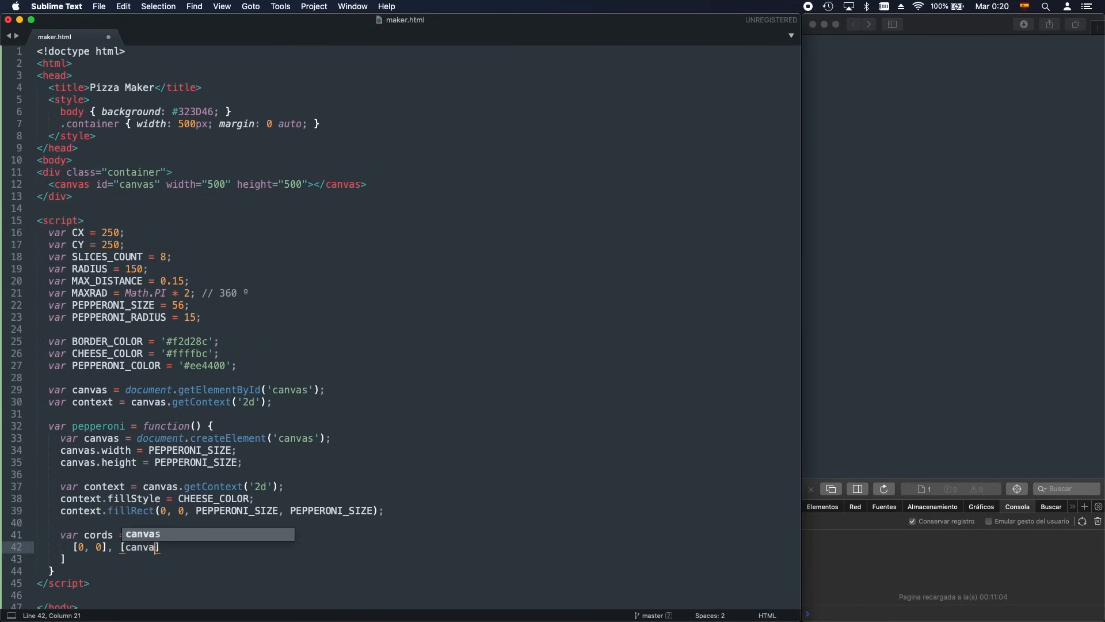
{"action": "key", "text": "Tab"}
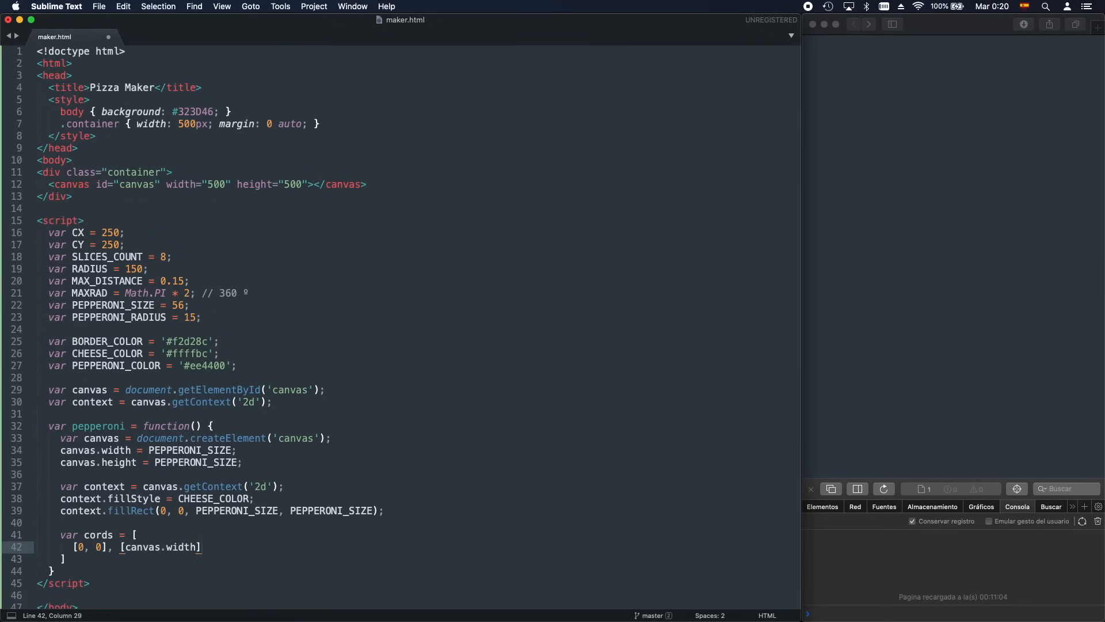
{"action": "type", "text": ","}
{"action": "key", "text": "Return"}
{"action": "type", "text": "["}
{"action": "type", "text": "canvas.widt"}
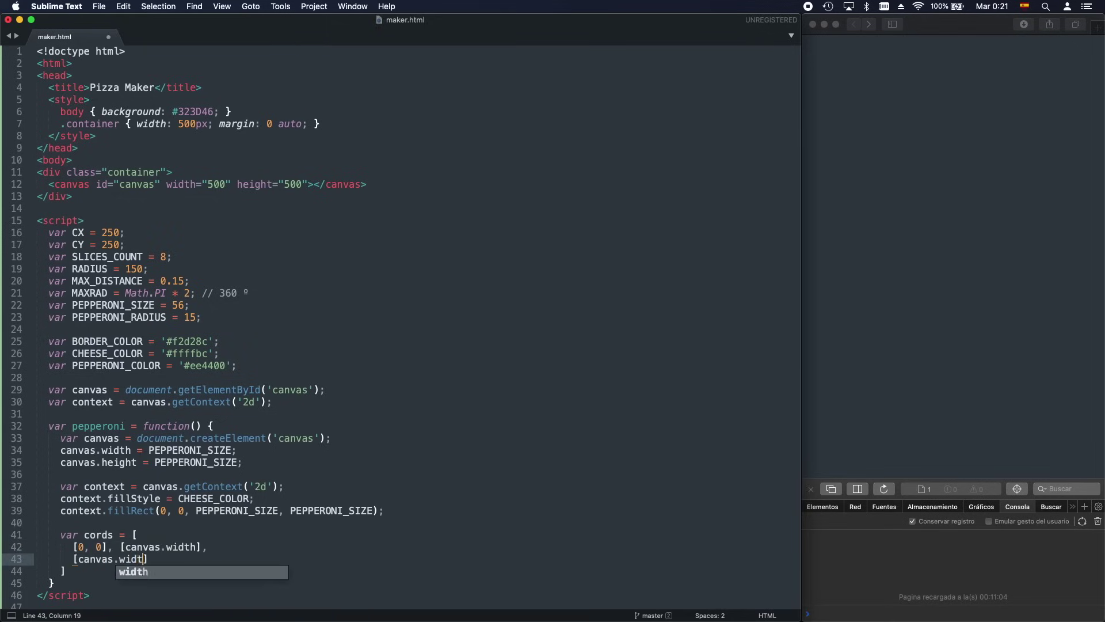
{"action": "key", "text": "Tab"}
{"action": "type", "text": "/ 2"}
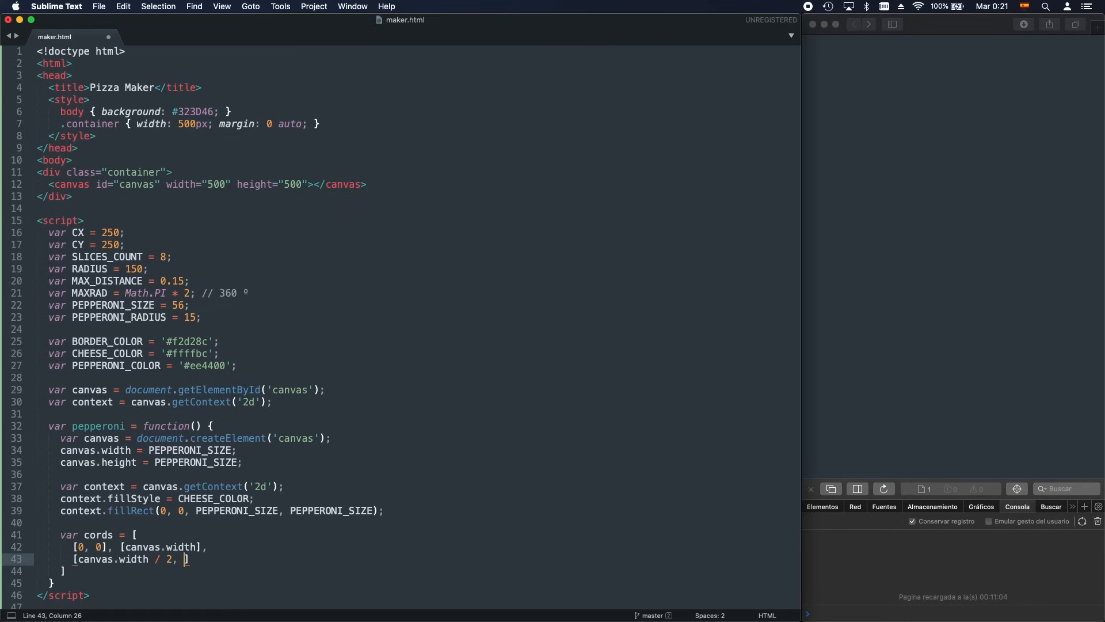
{"action": "type", "text": ", canvas.h"}
{"action": "key", "text": "Tab"}
{"action": "type", "text": "/ 2"}
Add [0, canvas.height] and [canvas.width, canvas.height], close the cords list and save
{"action": "key", "text": "End"}
{"action": "type", "text": ","}
{"action": "key", "text": "Return"}
{"action": "type", "text": "[0"}
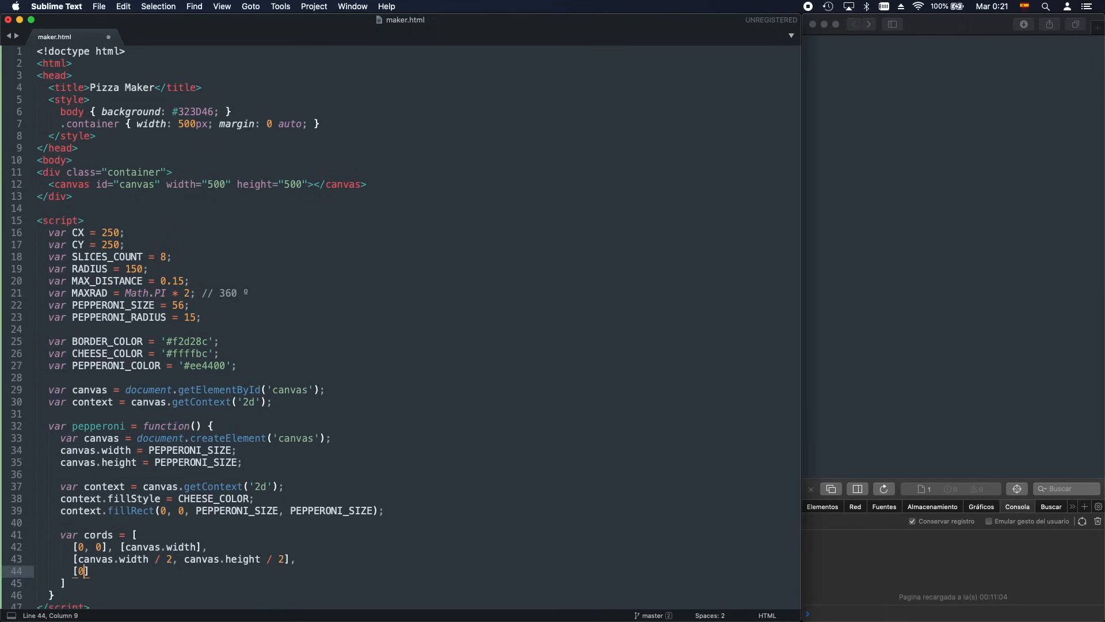
{"action": "type", "text": ", "}
{"action": "type", "text": "canvas.height,"}
{"action": "key", "text": "BackSpace"}
{"action": "key", "text": "BackSpace"}
{"action": "type", "text": "], "}
{"action": "type", "text": "[canvas."}
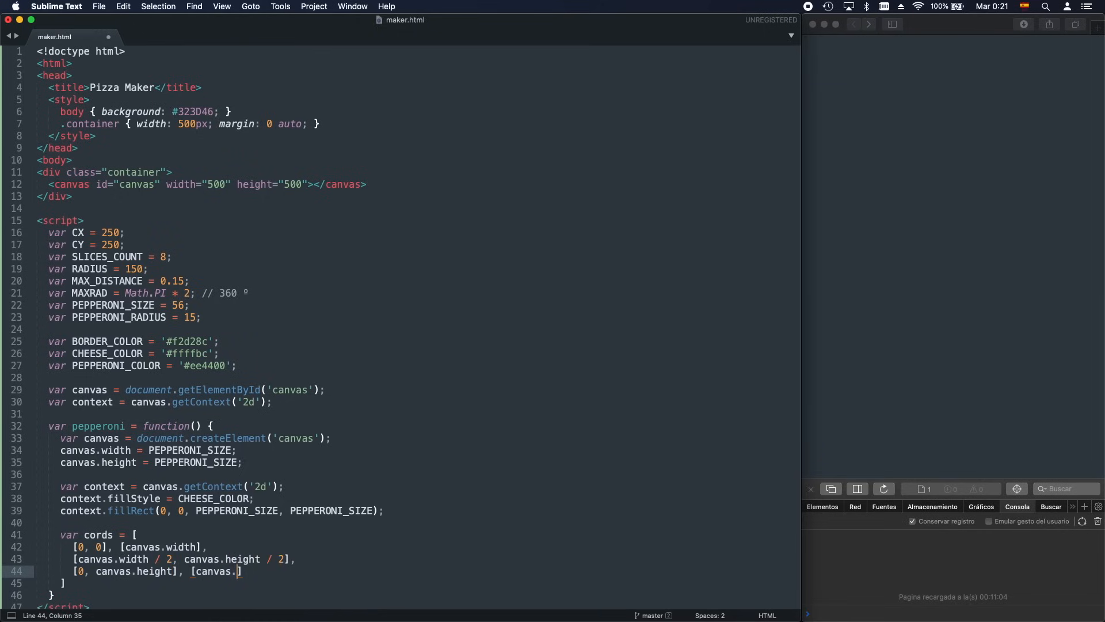
{"action": "type", "text": "width"}
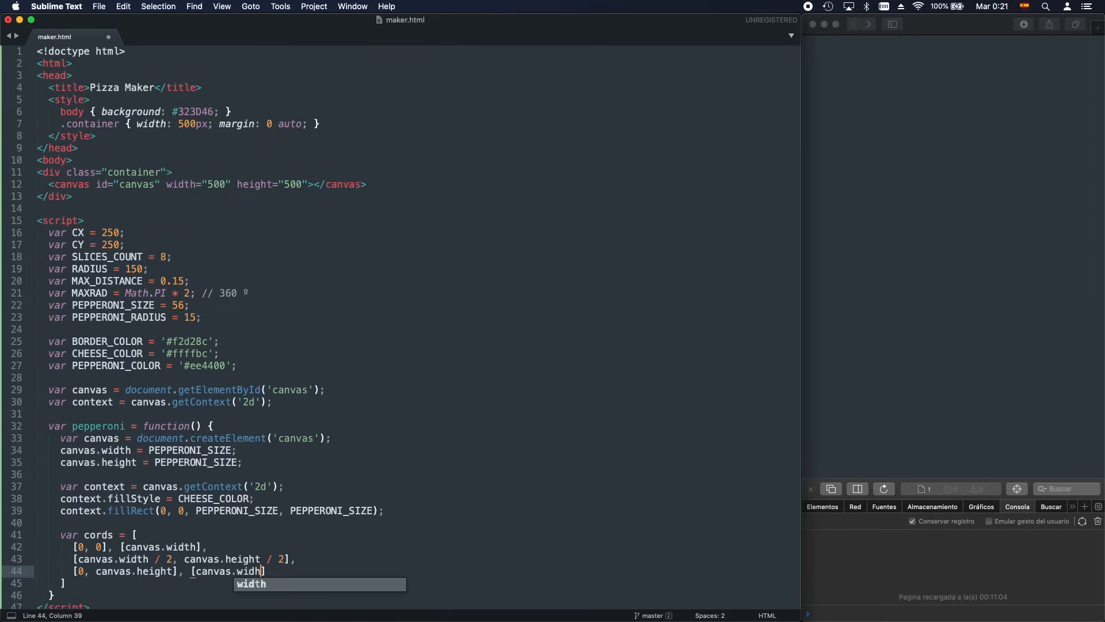
{"action": "type", "text": ", canvas."}
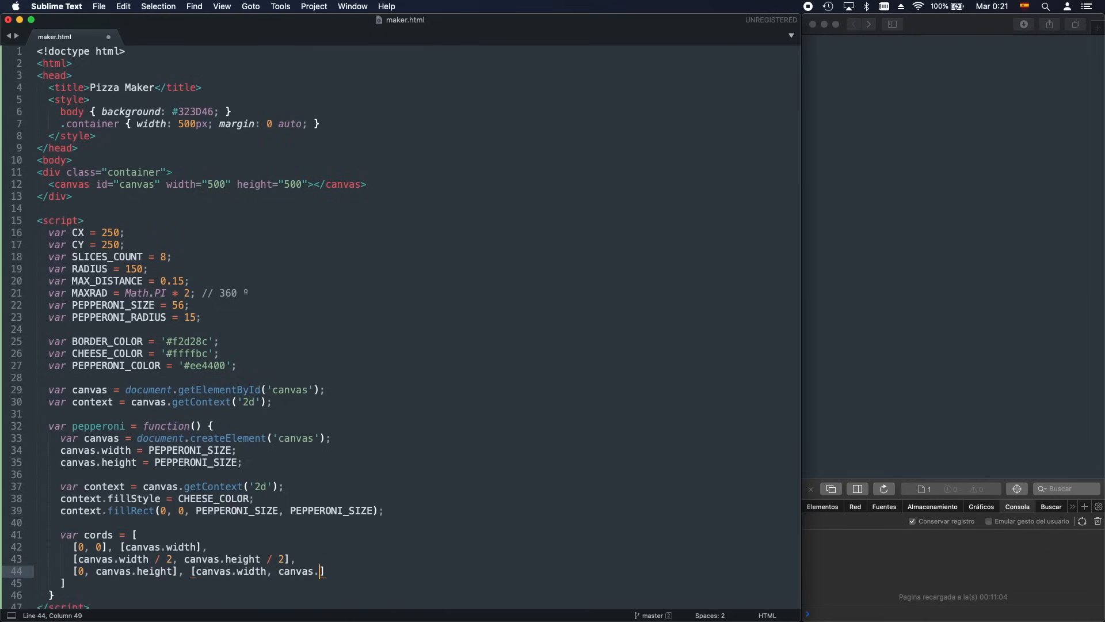
{"action": "type", "text": "hei"}
{"action": "key", "text": "Tab"}
{"action": "key", "text": "Down"}
{"action": "type", "text": ";"}
{"action": "key", "text": "super+s"}
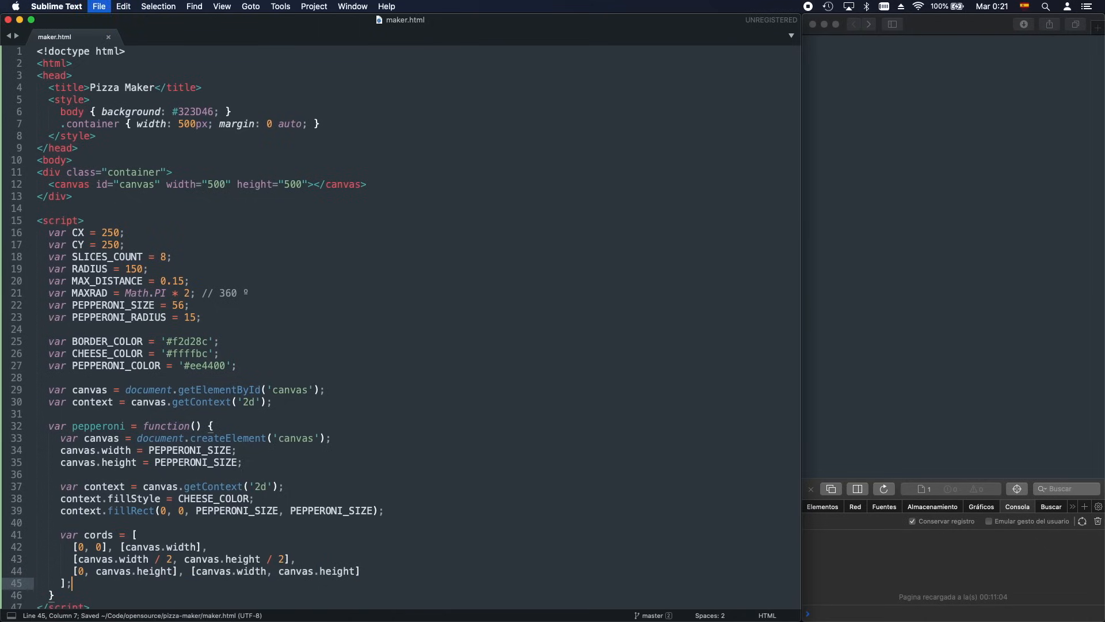
{"action": "scroll", "coordinate": [351, 515], "scroll_direction": "down", "scroll_amount": 3}
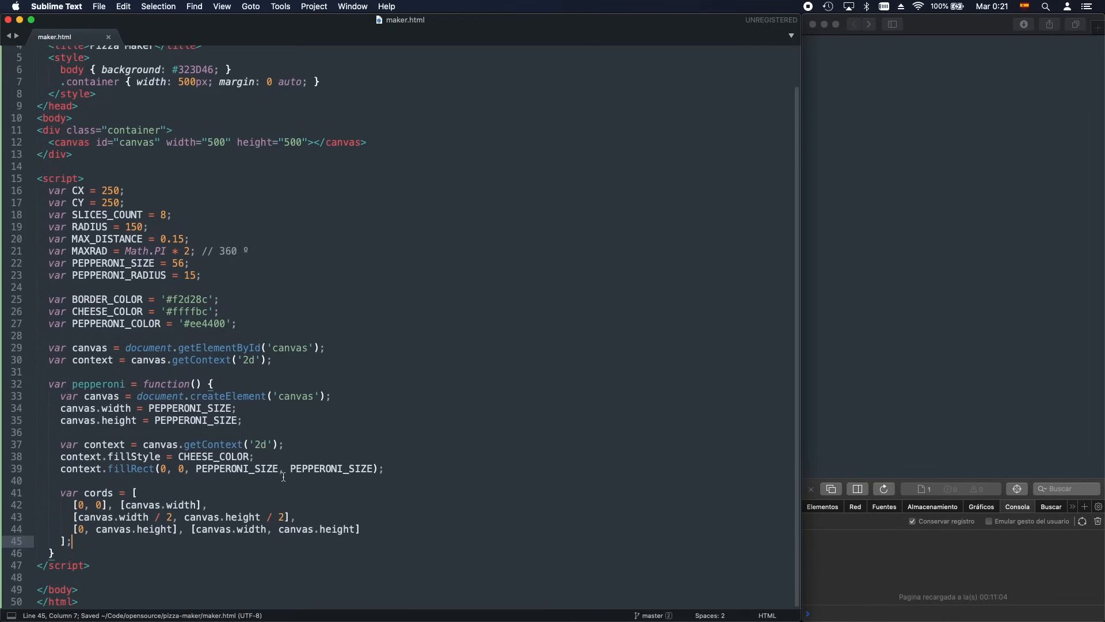
{"action": "key", "text": "Return"}
{"action": "key", "text": "Return"}
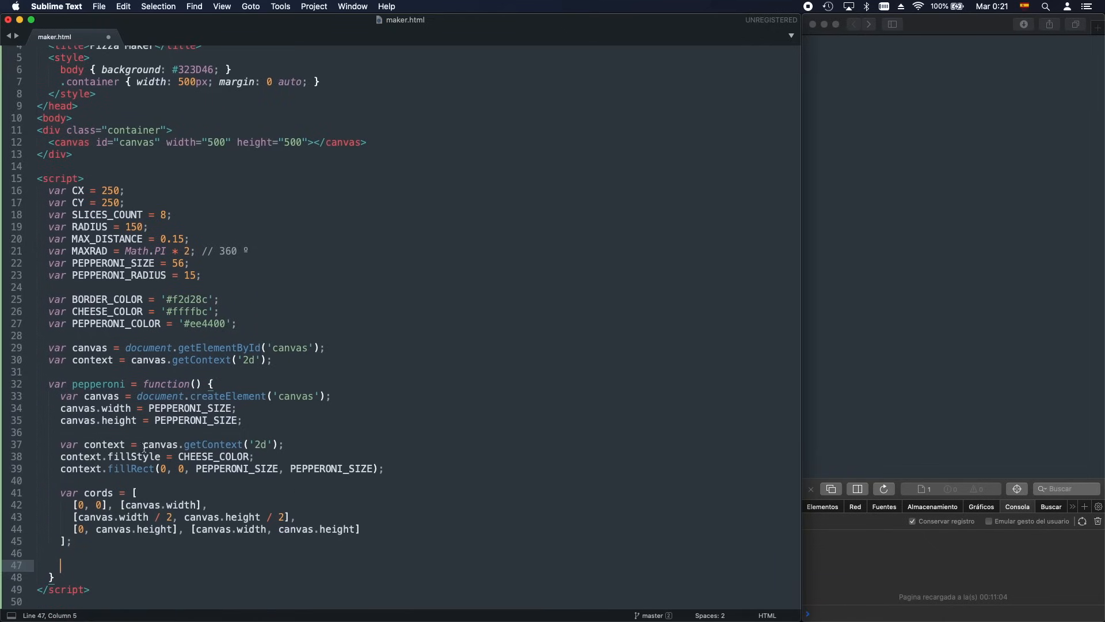
Open the cords.forEach body and read each point's x and y from the coordinate pair
{"action": "double_click", "coordinate": [100, 505]}
{"action": "left_click", "coordinate": [130, 565]}
{"action": "type", "text": "cords.forEach("}
{"action": "type", "text": "function(cord) {"}
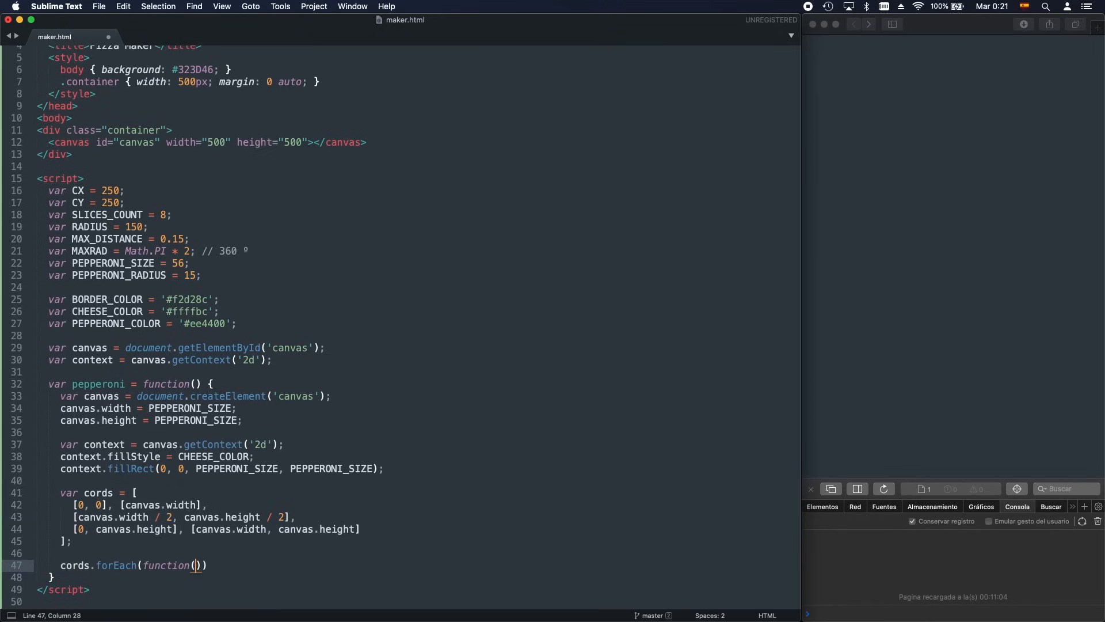
{"action": "key", "text": "Return"}
{"action": "key", "text": "super+s"}
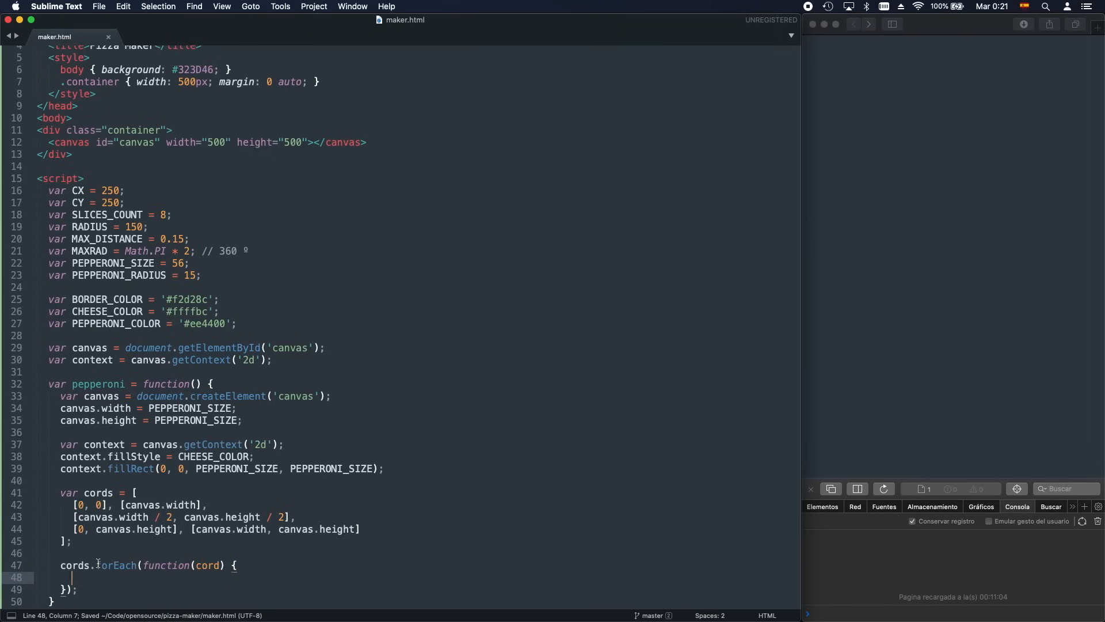
{"action": "type", "text": "var x = "}
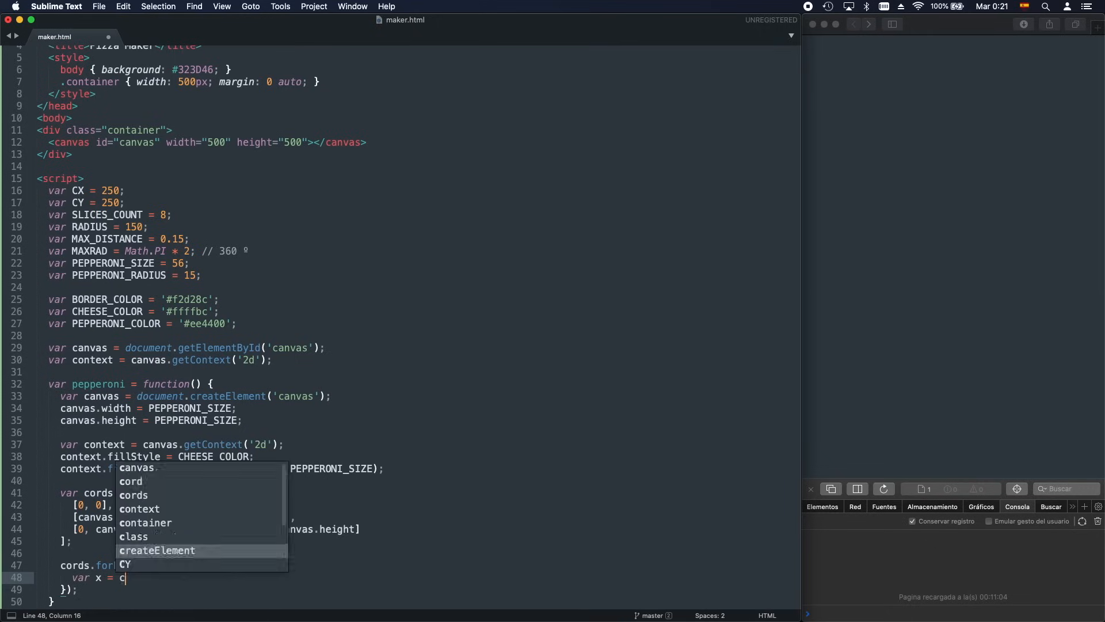
{"action": "type", "text": "cord[0];"}
{"action": "key", "text": "super+Left"}
{"action": "key", "text": "super+shift+d"}
{"action": "key", "text": "Right"}
{"action": "key", "text": "shift+Right"}
{"action": "type", "text": "y"}
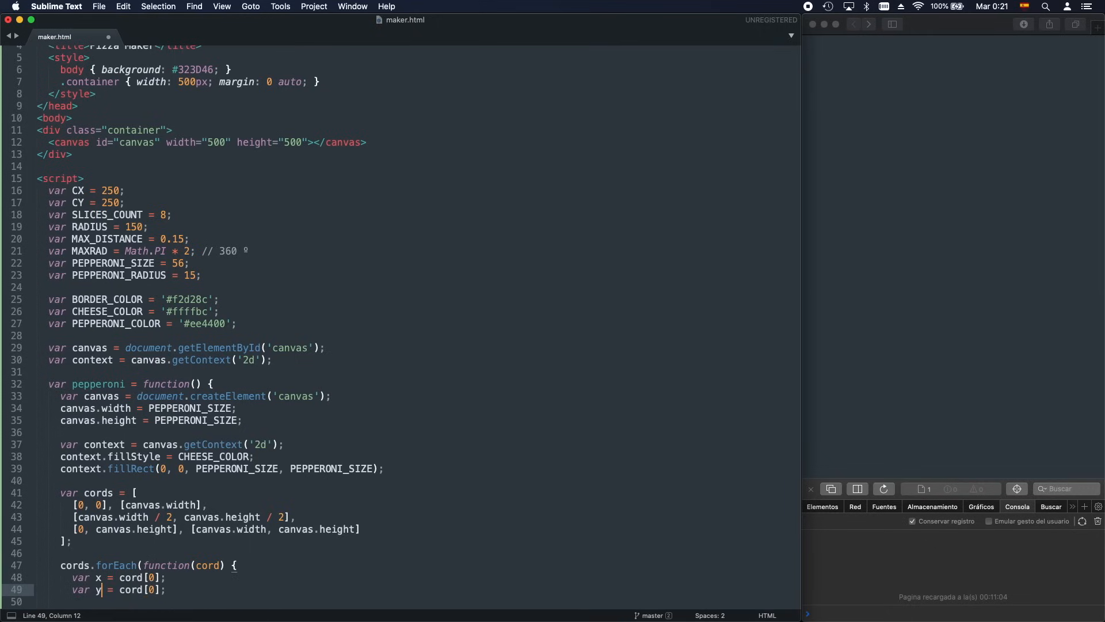
{"action": "key", "text": "shift+Right"}
{"action": "type", "text": "1"}
{"action": "key", "text": "super+Right"}
{"action": "key", "text": "Return"}
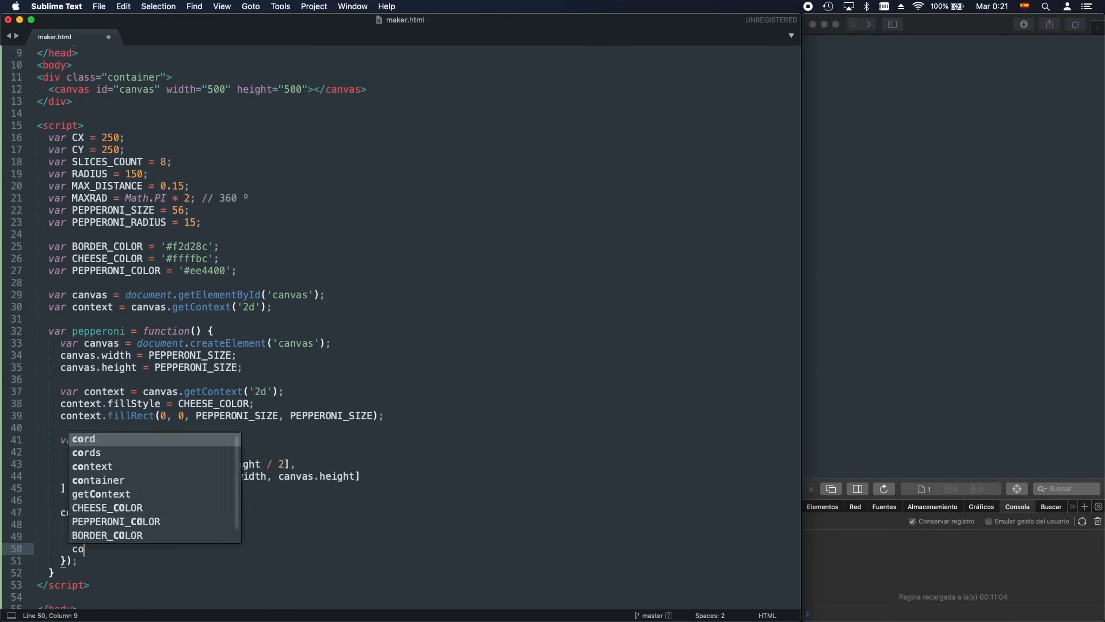
{"action": "type", "text": "context.moveTo(x, y);"}
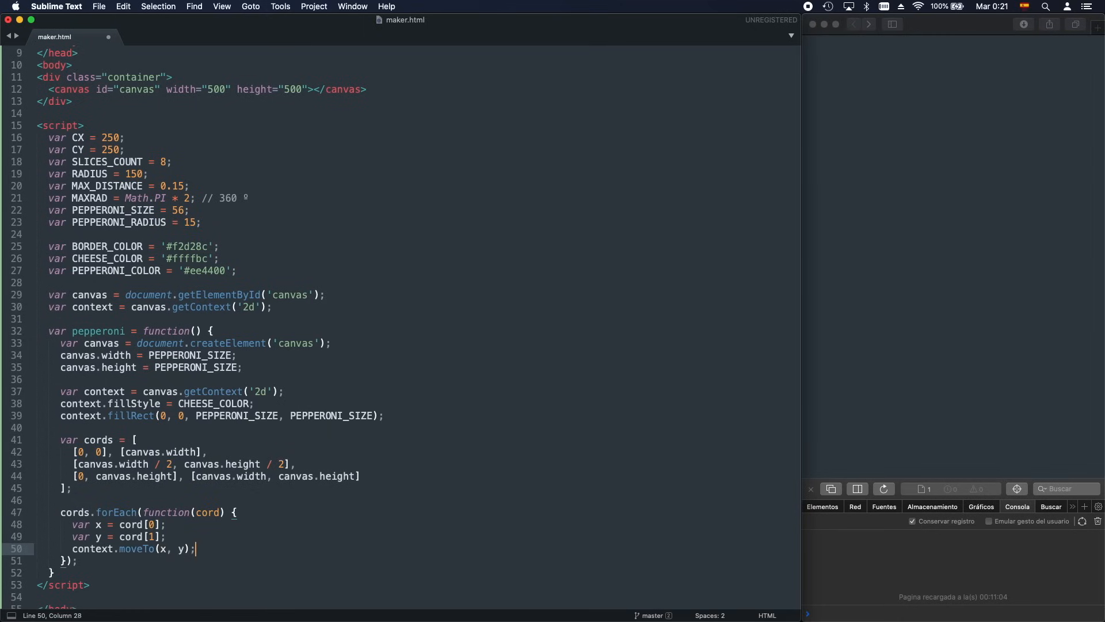
Move to x, y and draw context.arc(x, y, PEPPERONI_RADIUS, 0, MAXRAD, 0)
{"action": "key", "text": "super+Right"}
{"action": "type", "text": ";"}
{"action": "key", "text": "Return"}
{"action": "type", "text": "context.arc("}
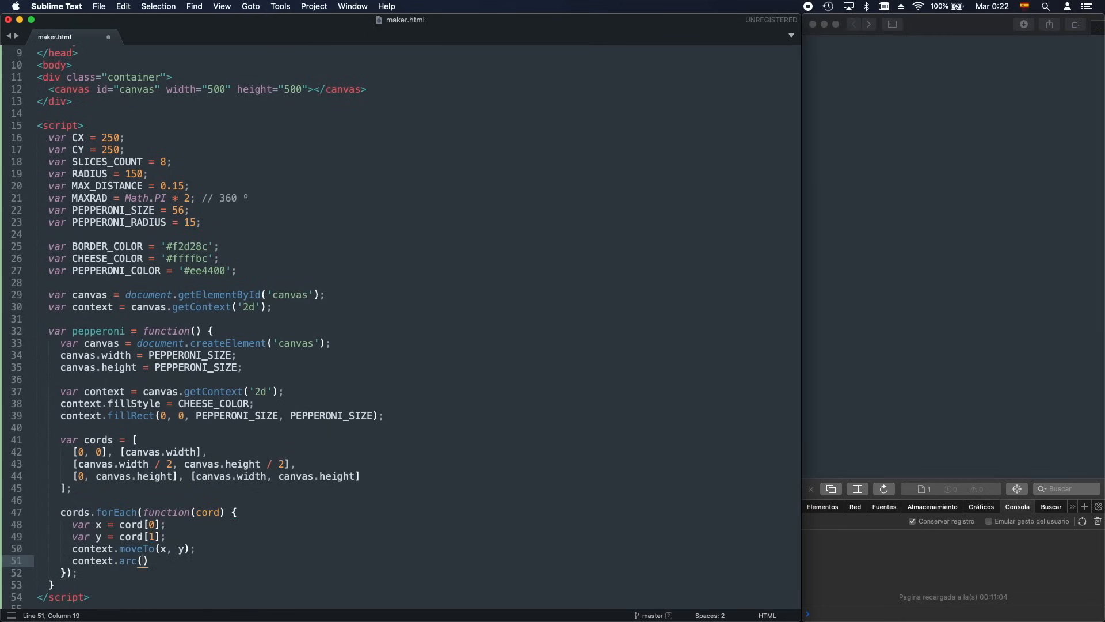
{"action": "type", "text": "x, y"}
{"action": "type", "text": "PPE"}
{"action": "key", "text": "Down"}
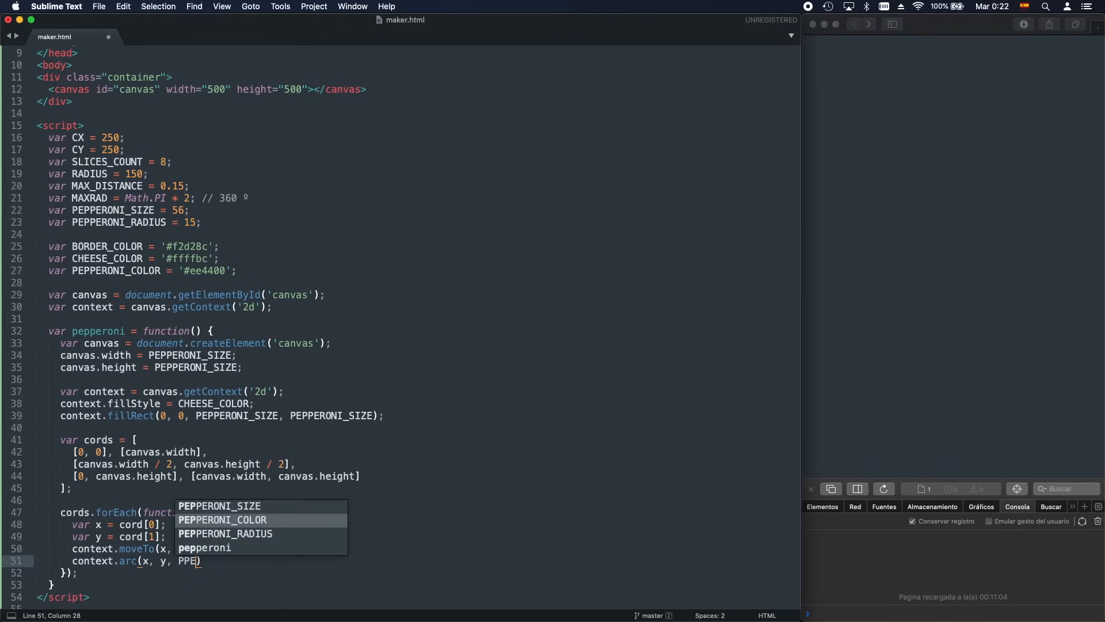
{"action": "key", "text": "Down"}
{"action": "key", "text": "Tab"}
{"action": "type", "text": ", 0"}
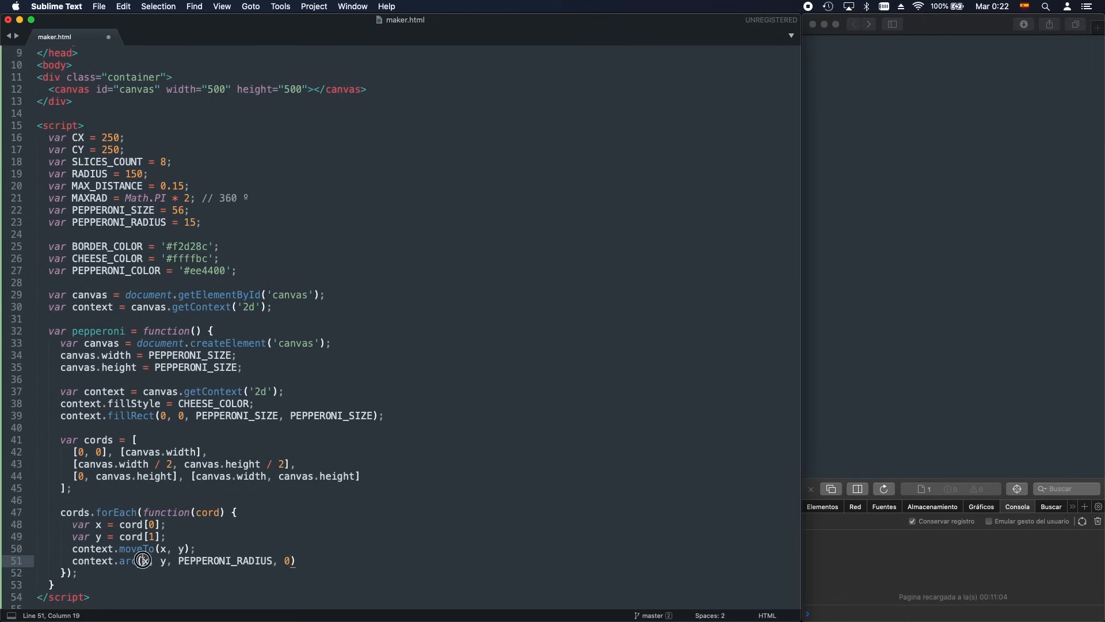
{"action": "double_click", "coordinate": [144, 560]}
{"action": "left_click", "coordinate": [161, 560]}
{"action": "type", "text": ", "}
{"action": "type", "text": "MAX"}
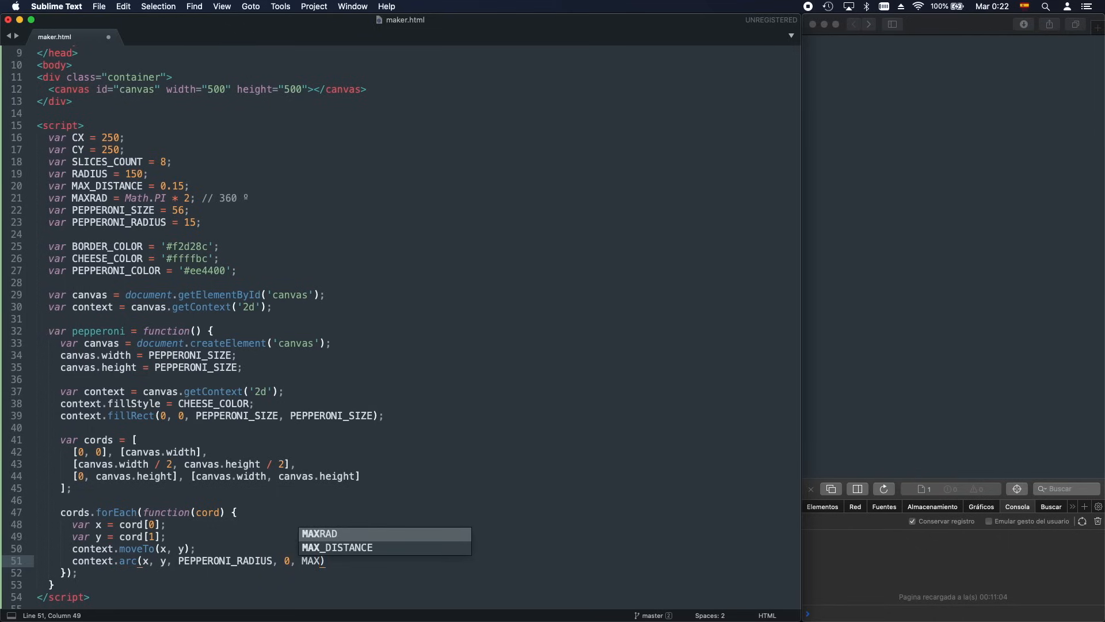
{"action": "key", "text": "Tab"}
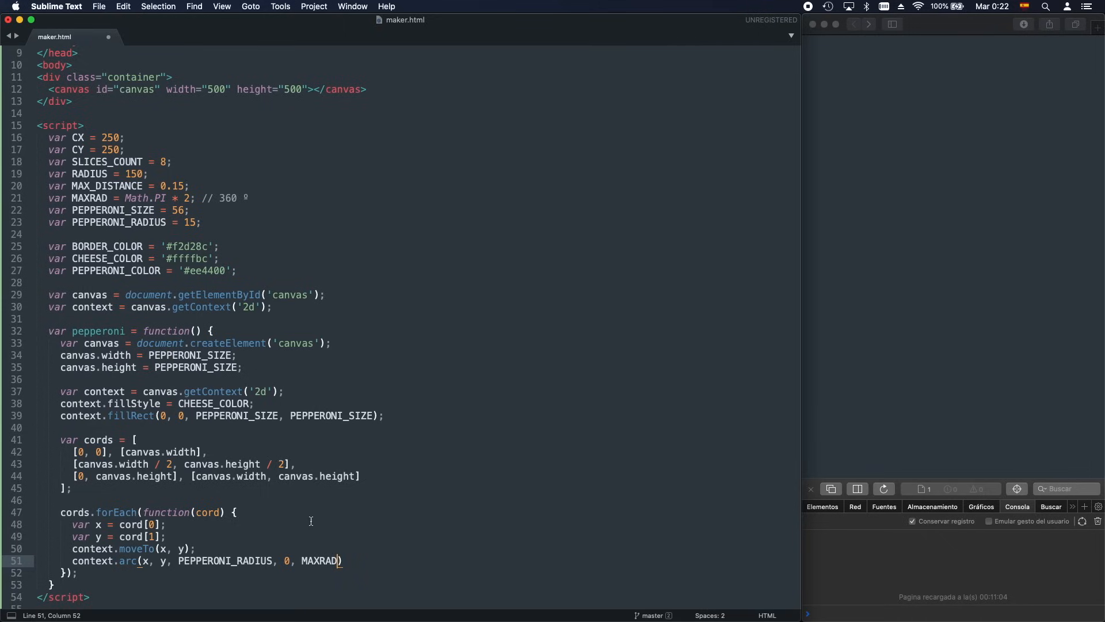
{"action": "type", "text": ", 0"}
Add context.fill() after the arc, save maker.html and leave room for a return statement
{"action": "key", "text": "super+s"}
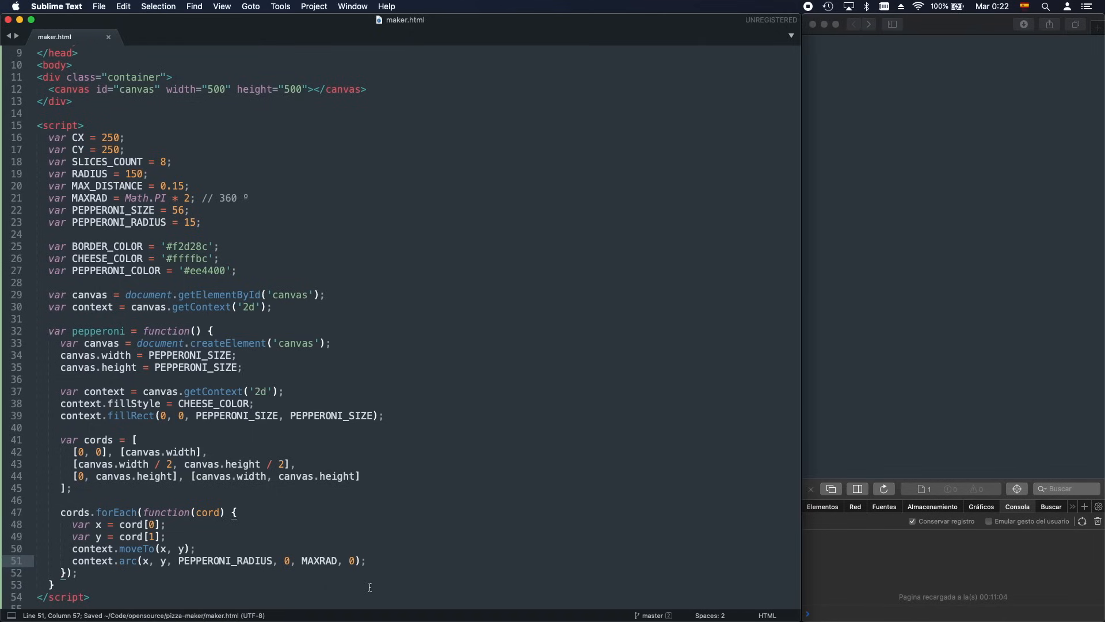
{"action": "key", "text": "Return"}
{"action": "type", "text": "context"}
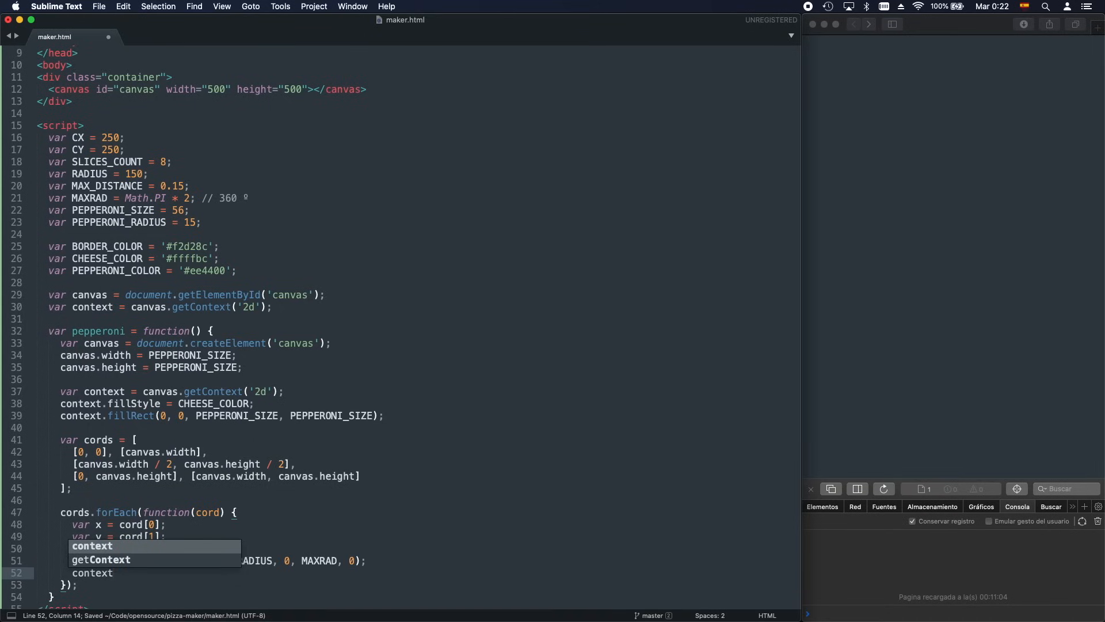
{"action": "type", "text": ".fill();"}
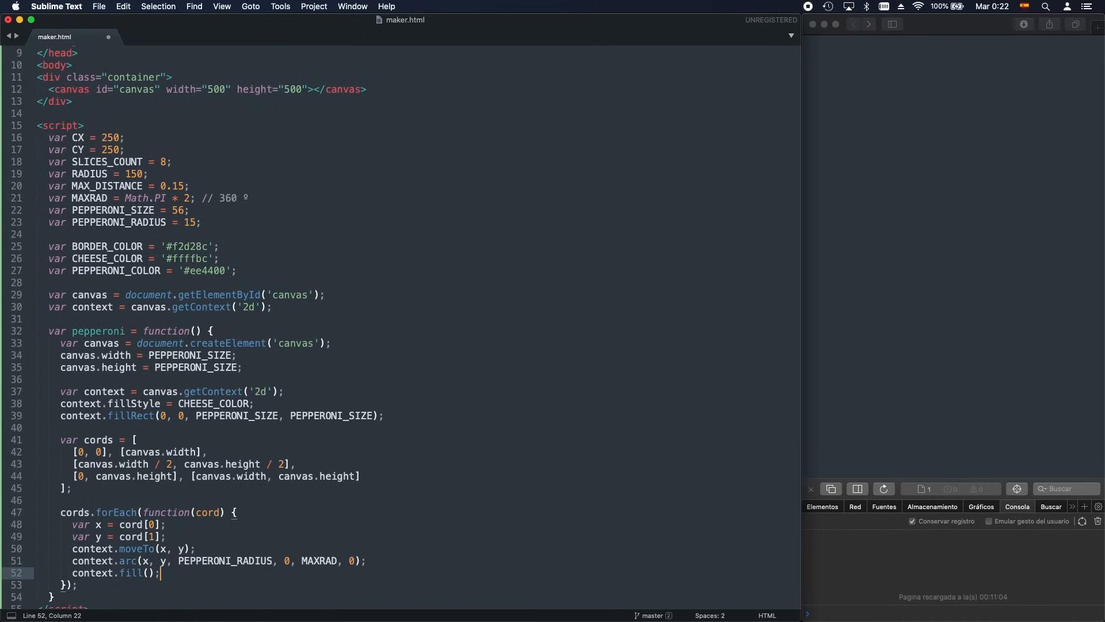
{"action": "key", "text": "super+s"}
{"action": "scroll", "coordinate": [303, 551], "scroll_direction": "down", "scroll_amount": 2}
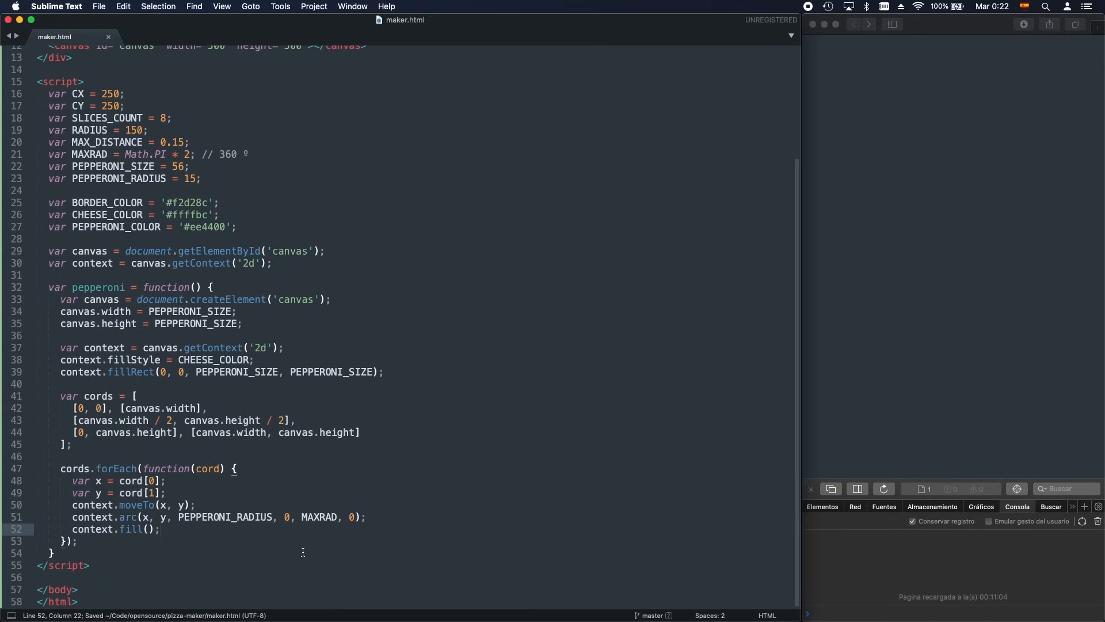
{"action": "left_click", "coordinate": [263, 541]}
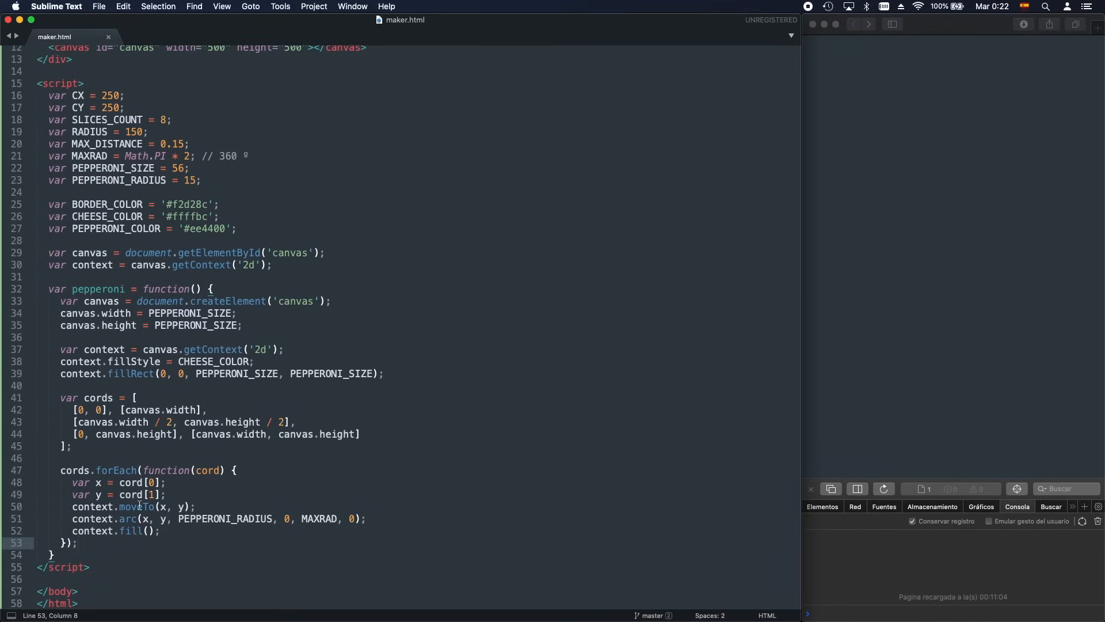
{"action": "key", "text": "Return"}
{"action": "key", "text": "Return"}
{"action": "type", "text": "retur"}
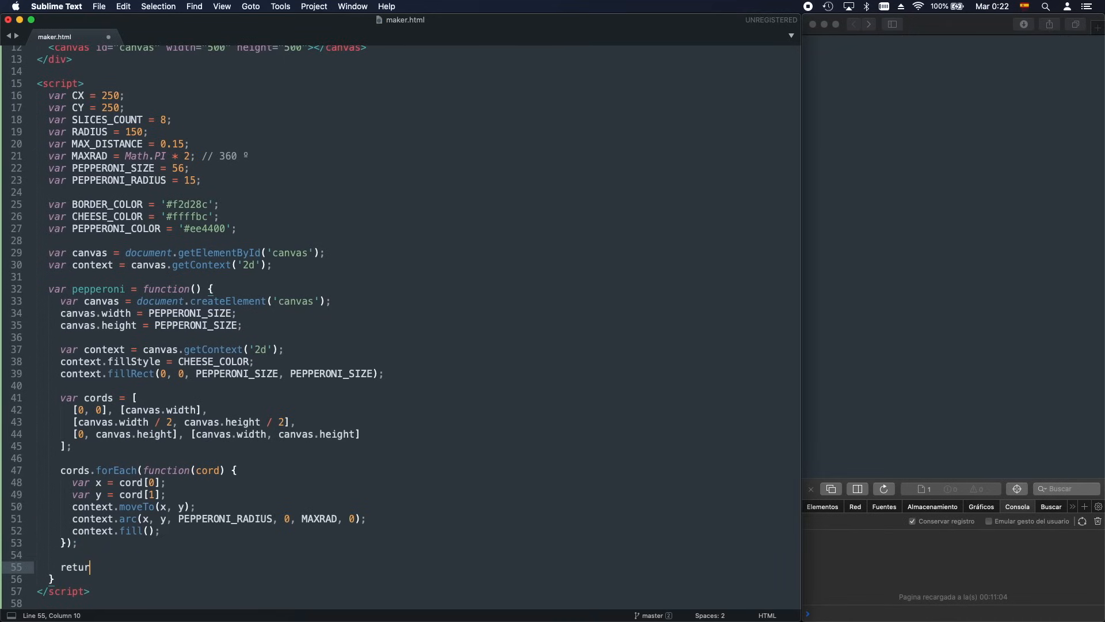
{"action": "type", "text": "n conte"}
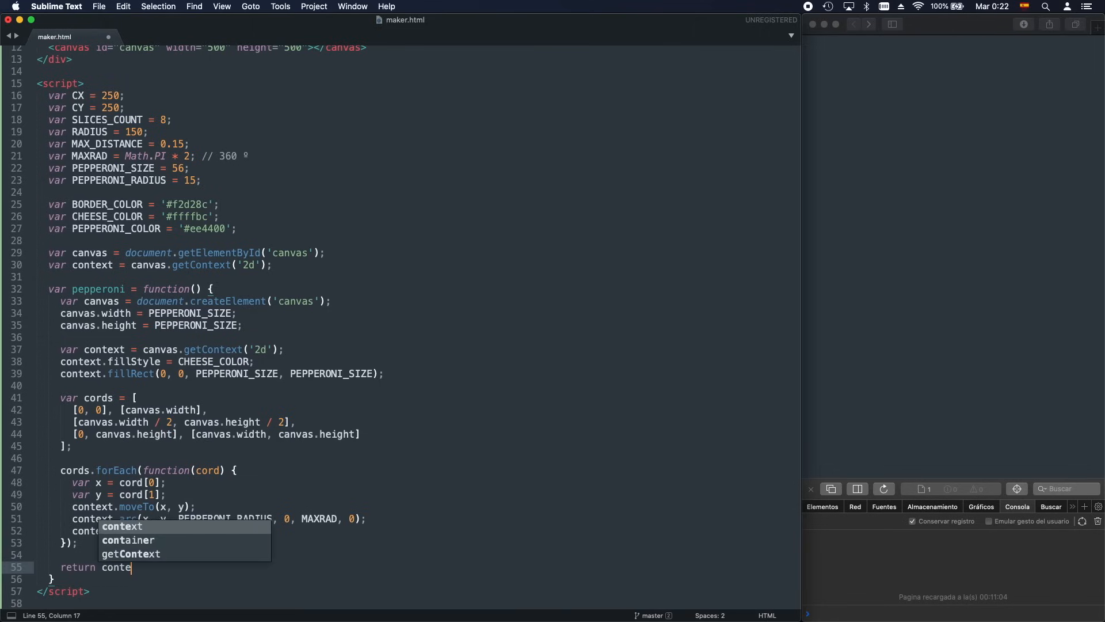
{"action": "type", "text": "xt.crea"}
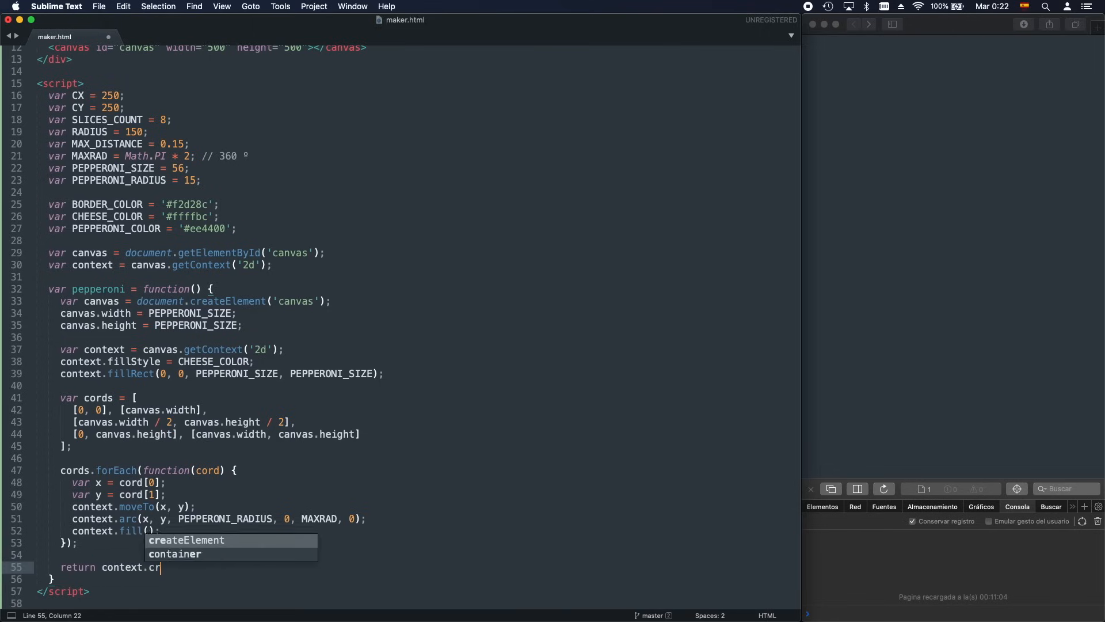
{"action": "type", "text": "tePattern"}
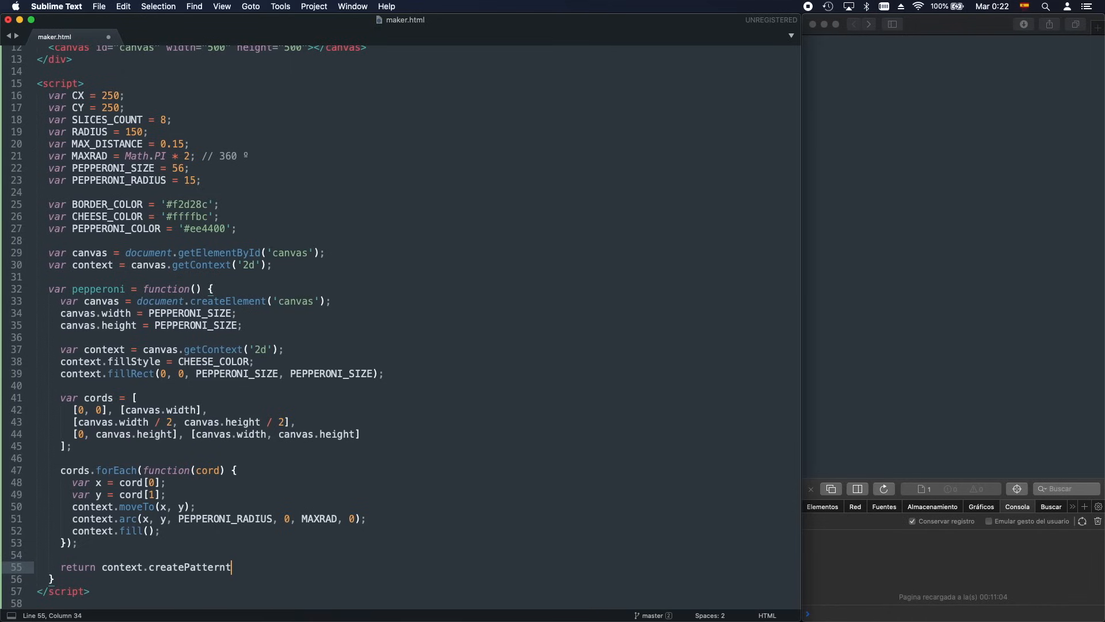
{"action": "type", "text": "("}
Return context.createPattern(canvas, "repeat") from pepperoni and save
{"action": "double_click", "coordinate": [100, 304]}
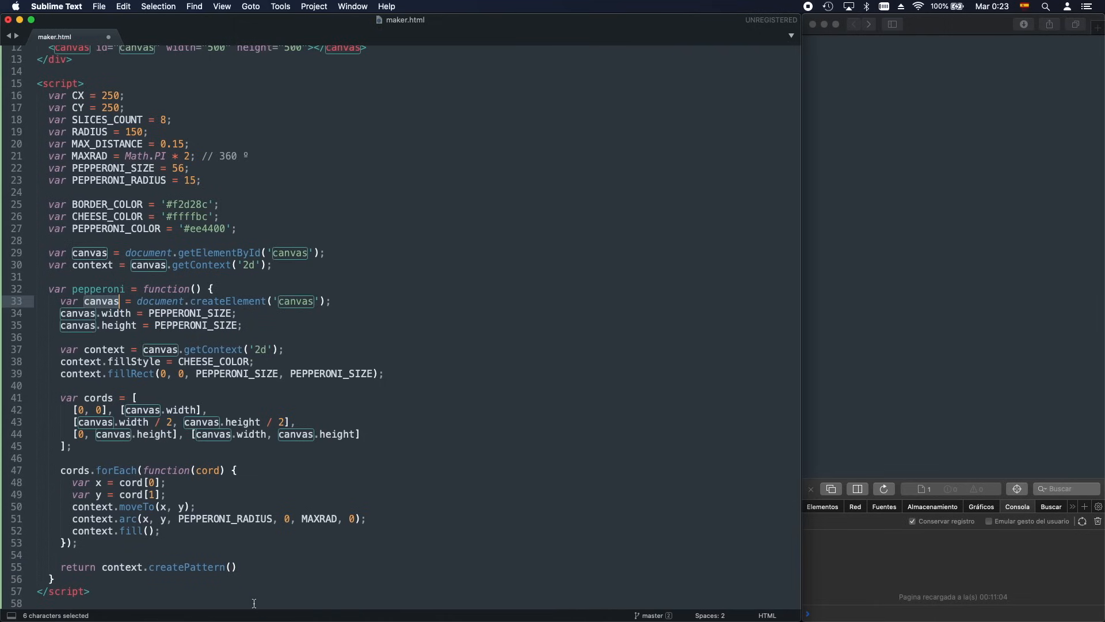
{"action": "left_click", "coordinate": [232, 566]}
{"action": "type", "text": "canvas, \"repeat"}
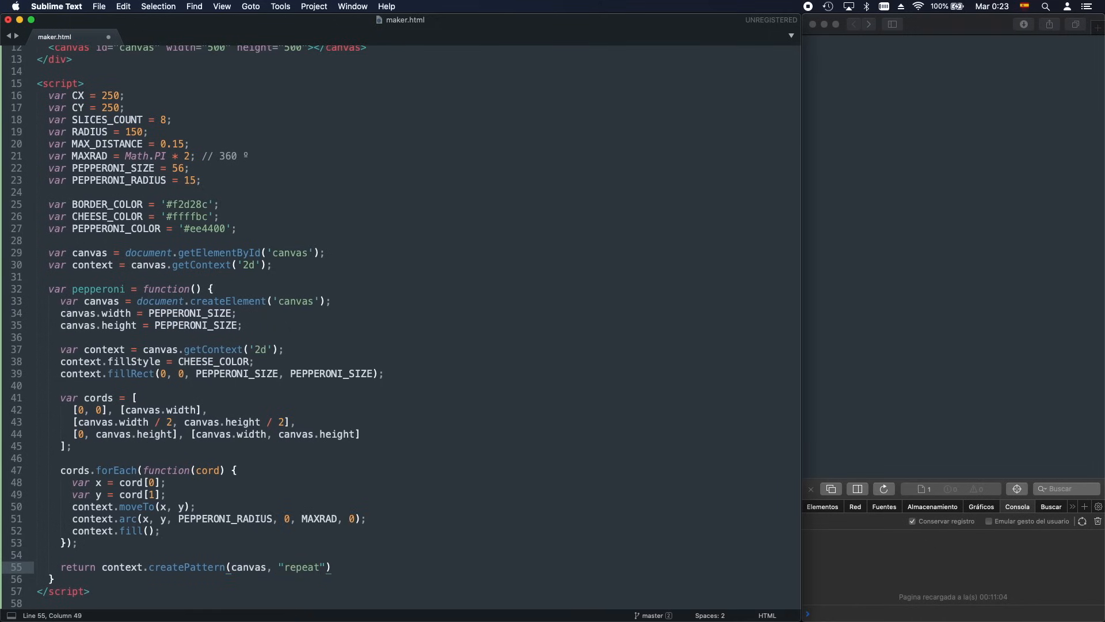
{"action": "type", "text": "\");"}
{"action": "key", "text": "super+s"}
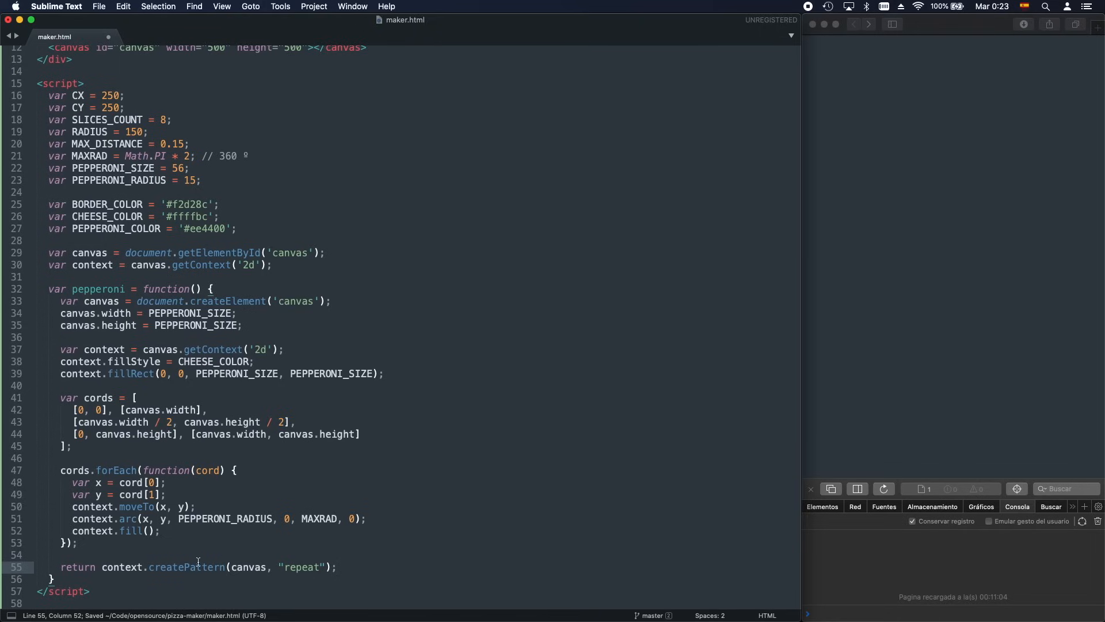
{"action": "scroll", "coordinate": [128, 313], "scroll_direction": "down", "scroll_amount": 2}
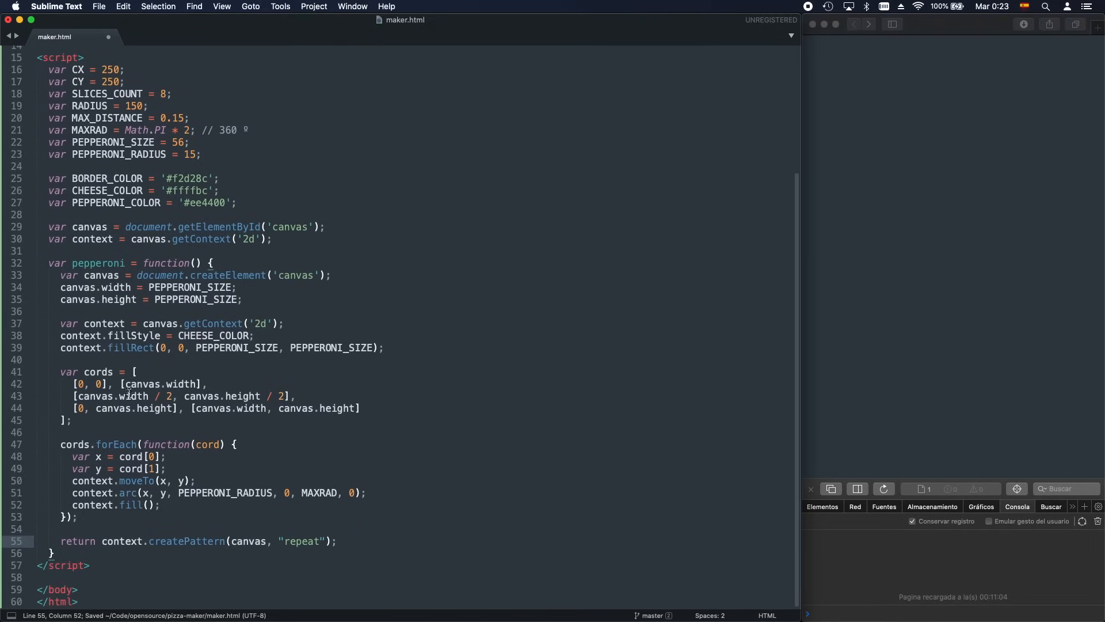
Invoke pepperoni immediately with () after its closing brace, save, and leave room below
{"action": "left_click", "coordinate": [94, 554]}
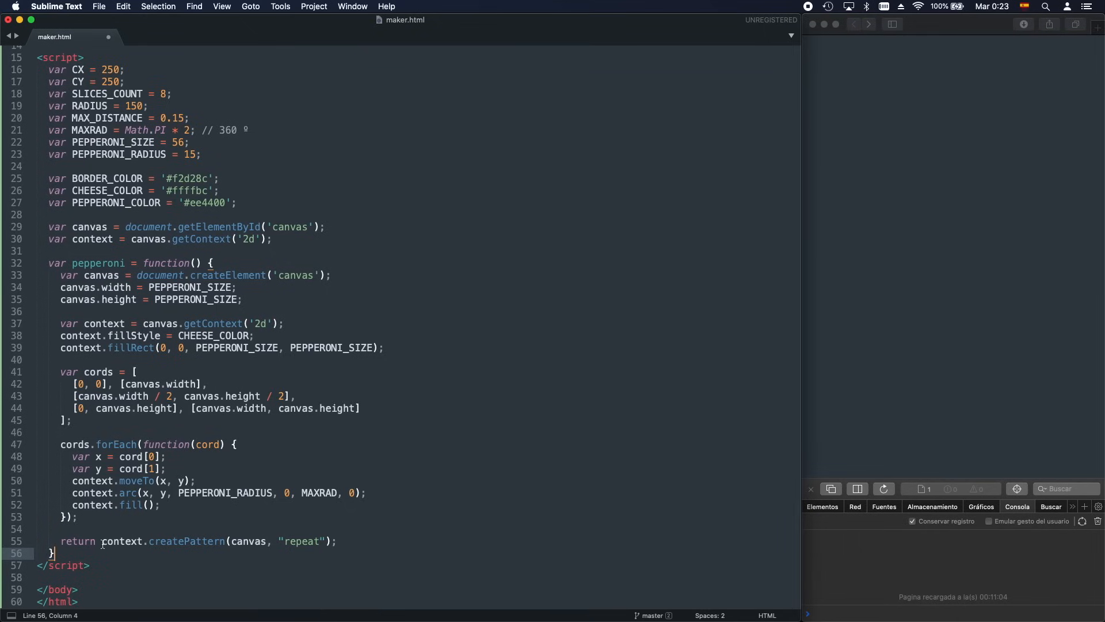
{"action": "type", "text": "("}
{"action": "key", "text": "super+z"}
{"action": "type", "text": "();"}
{"action": "key", "text": "super+s"}
{"action": "double_click", "coordinate": [120, 264]}
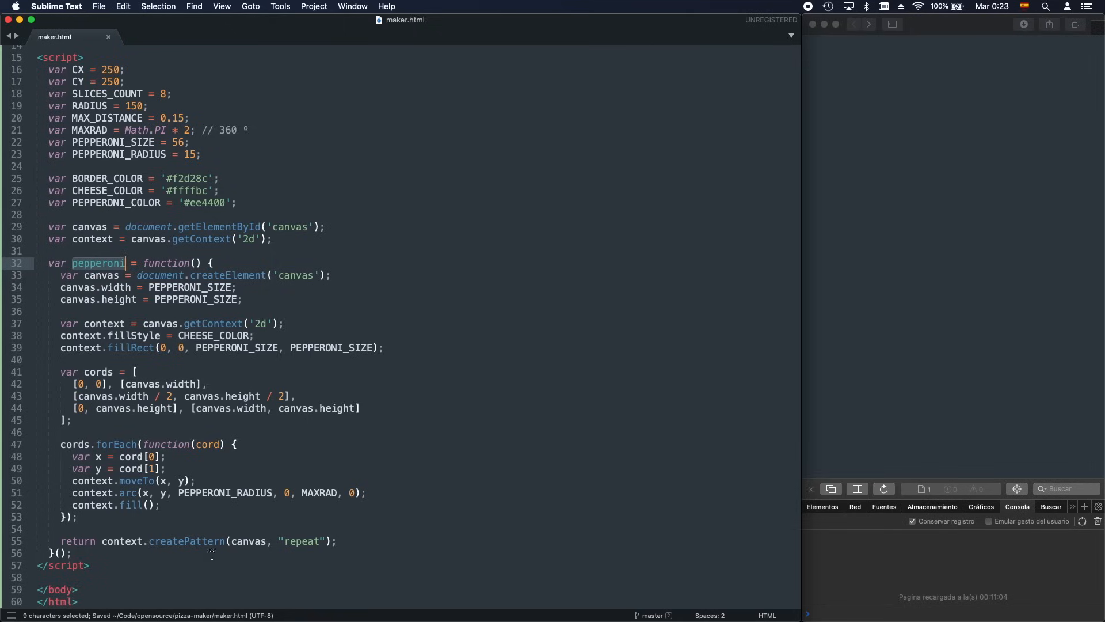
{"action": "left_click", "coordinate": [138, 556]}
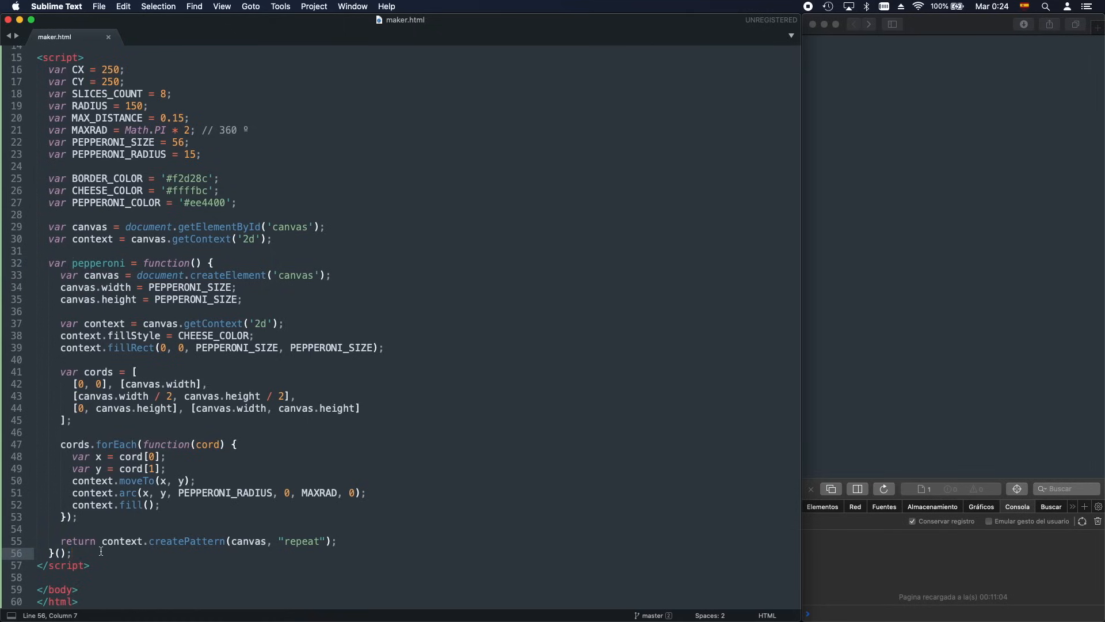
{"action": "key", "text": "Return"}
{"action": "key", "text": "Return"}
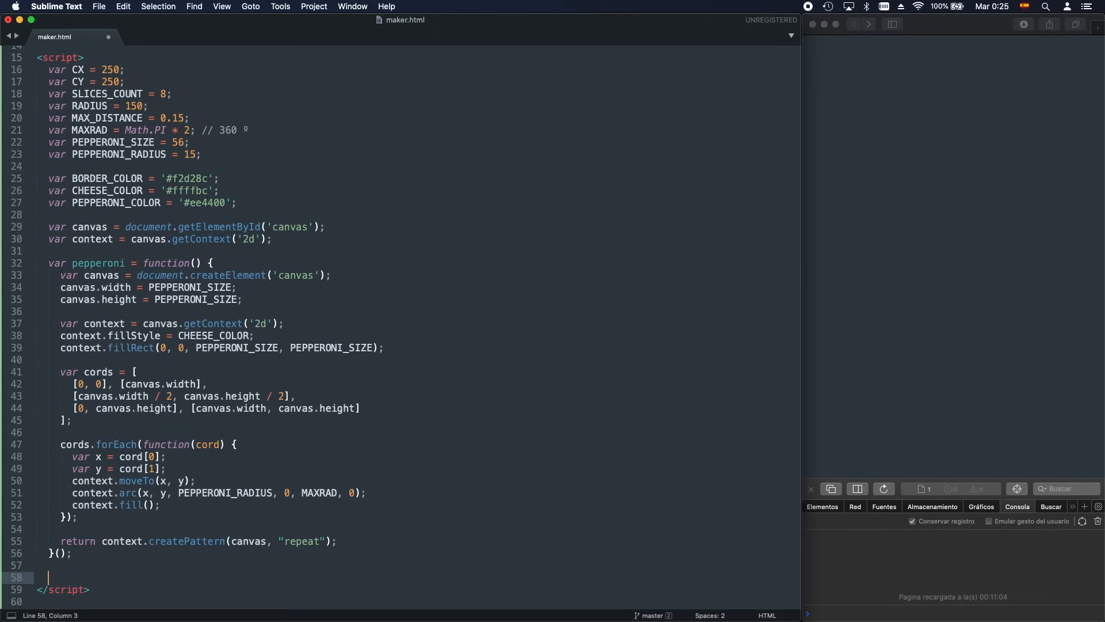
{"action": "type", "text": "function "}
{"action": "type", "text": "drawPie()"}
{"action": "type", "text": " {"}
Write the drawPie signature with x, y, r, starts, ends and color parameters, and save
{"action": "key", "text": "Return"}
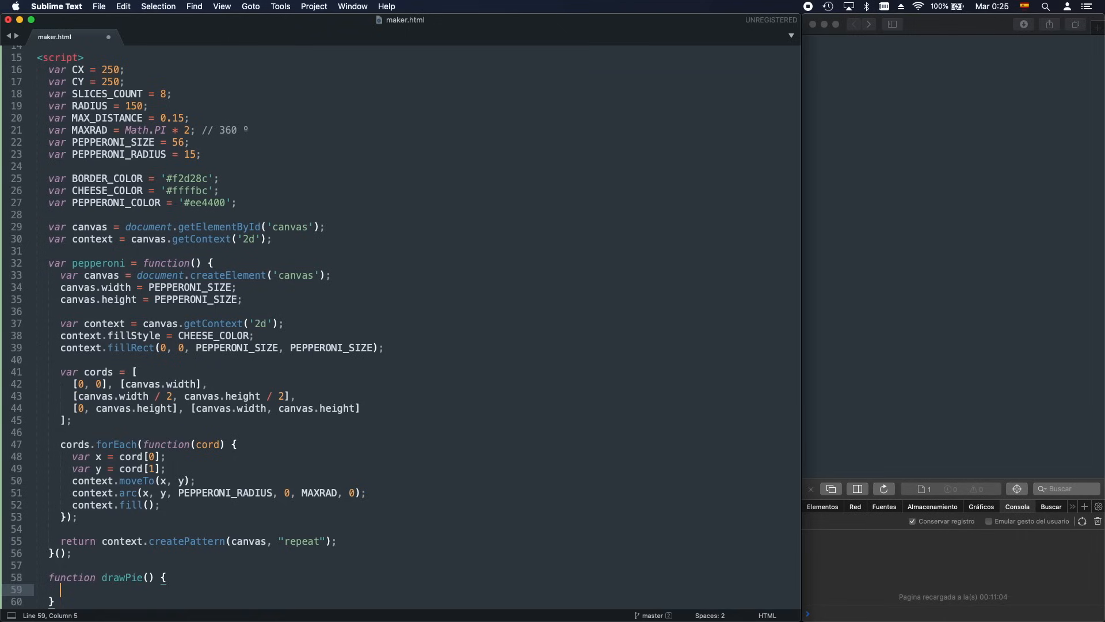
{"action": "key", "text": "Up"}
{"action": "key", "text": "Left"}
{"action": "key", "text": "Left"}
{"action": "type", "text": "xm"}
{"action": "key", "text": "BackSpace"}
{"action": "key", "text": "BackSpace"}
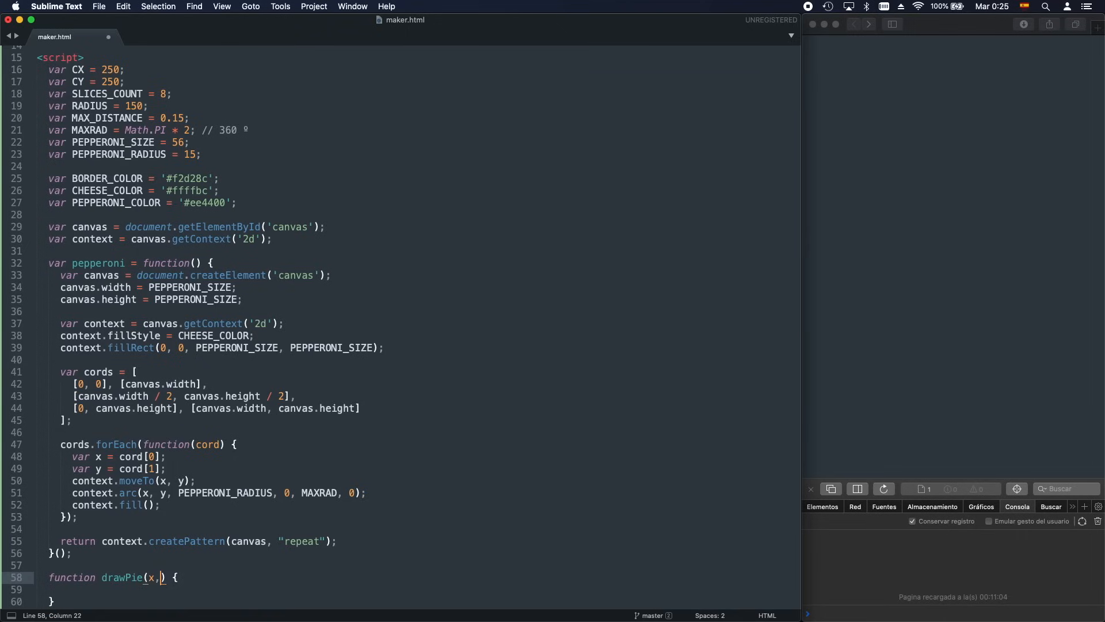
{"action": "type", "text": ", y,"}
{"action": "type", "text": " r, starts"}
{"action": "type", "text": ", ends, color"}
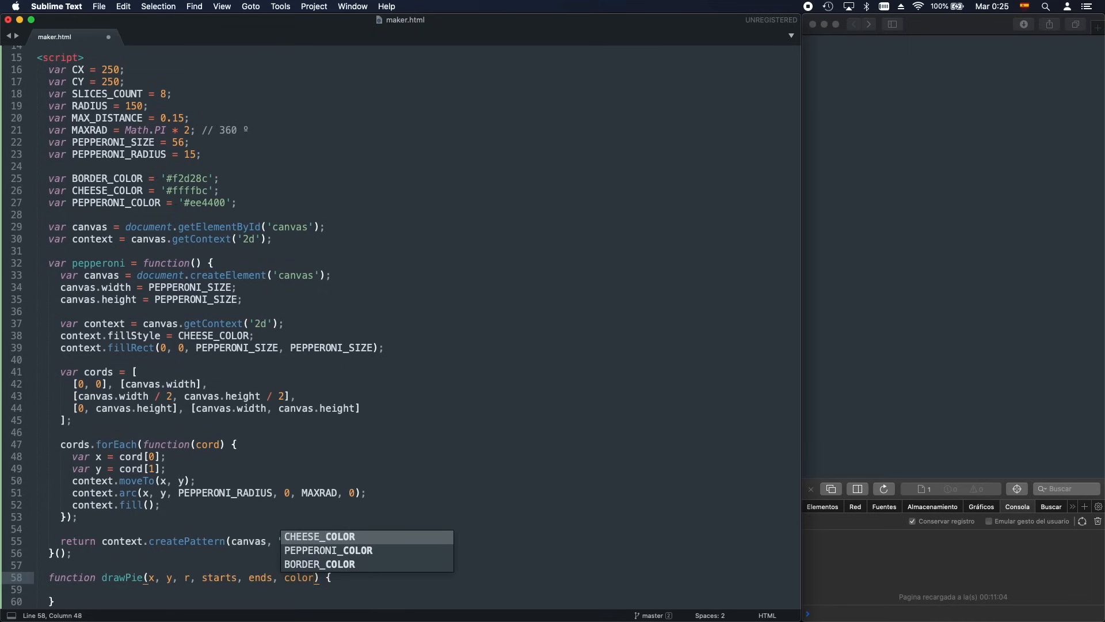
{"action": "key", "text": "Escape"}
{"action": "key", "text": "Right"}
{"action": "key", "text": "Right"}
{"action": "key", "text": "Right"}
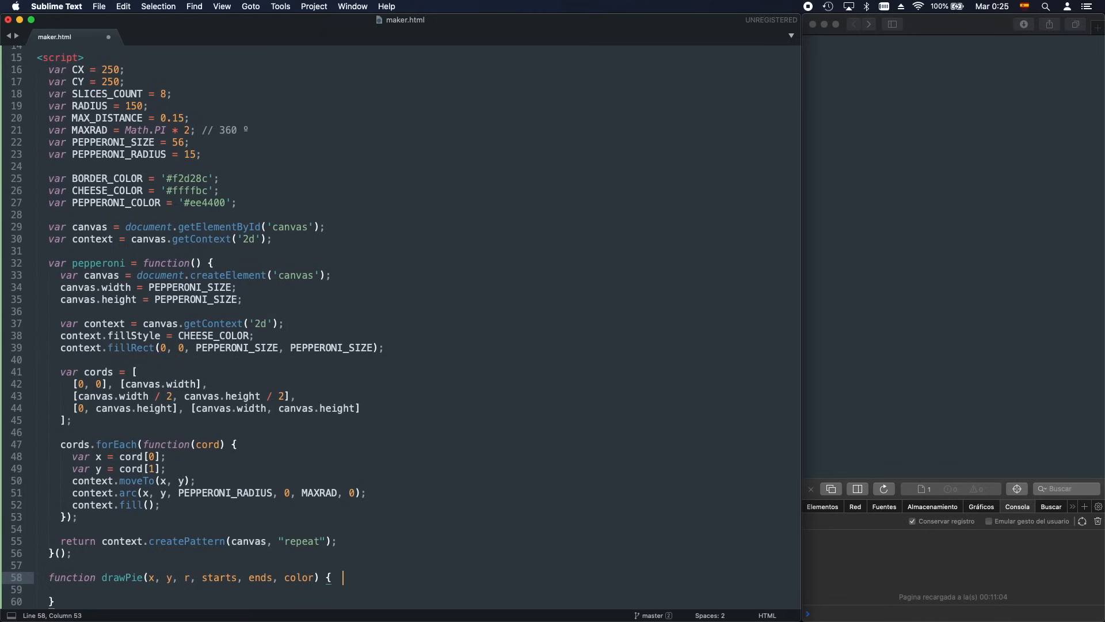
{"action": "key", "text": "Down"}
{"action": "key", "text": "super+s"}
{"action": "scroll", "coordinate": [139, 544], "scroll_direction": "down", "scroll_amount": 3}
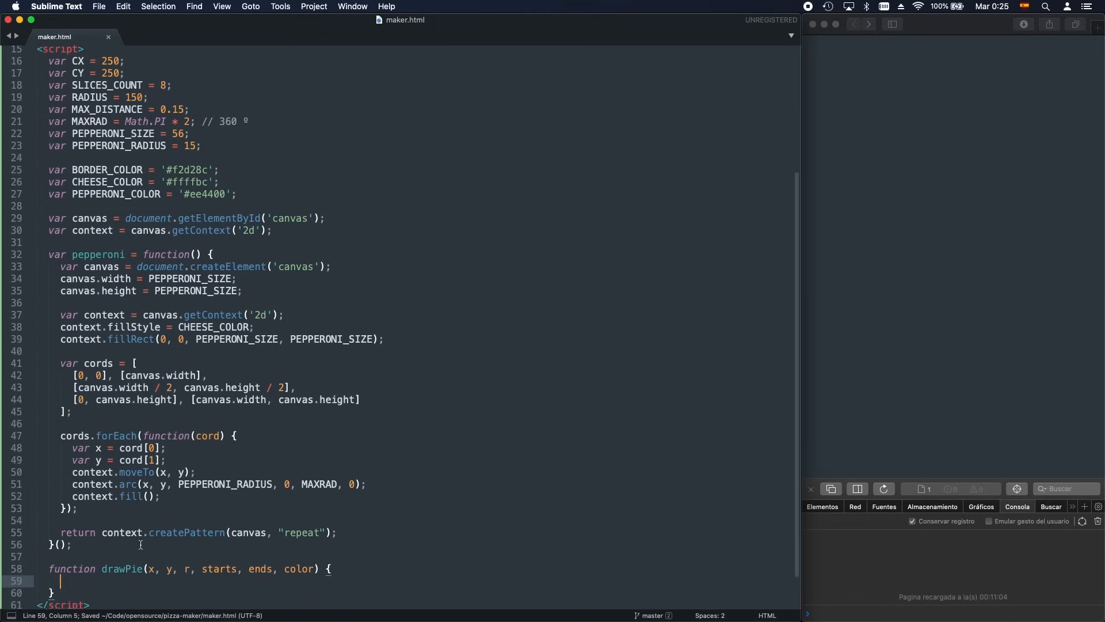
{"action": "type", "text": "context"}
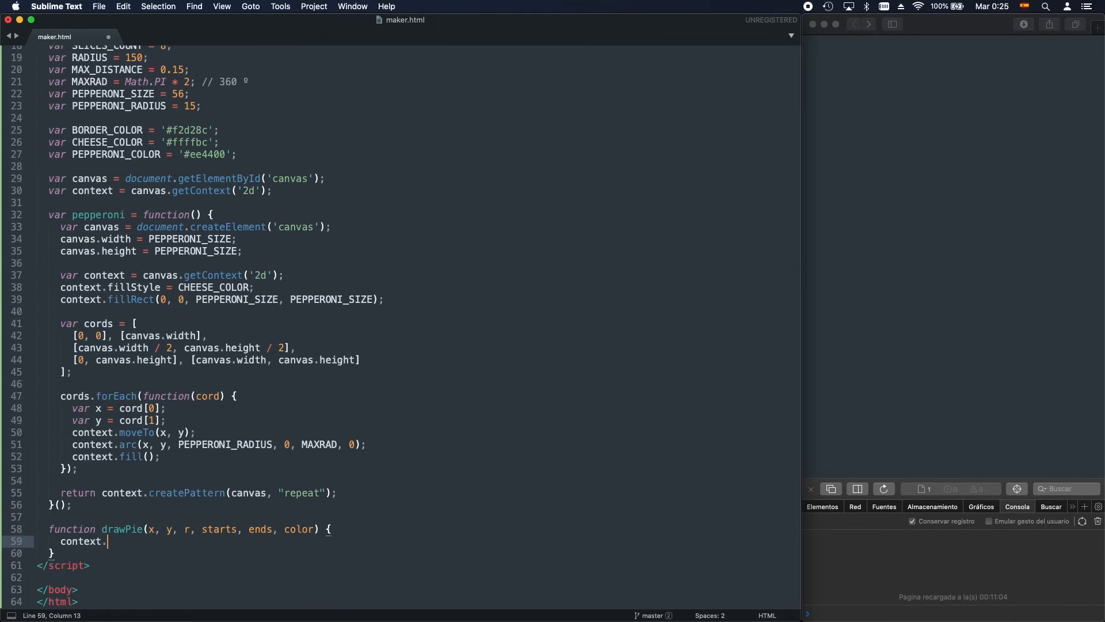
{"action": "type", "text": ".begin"}
Begin a path in drawPie and set context.fillStyle to the color parameter
{"action": "double_click", "coordinate": [82, 542]}
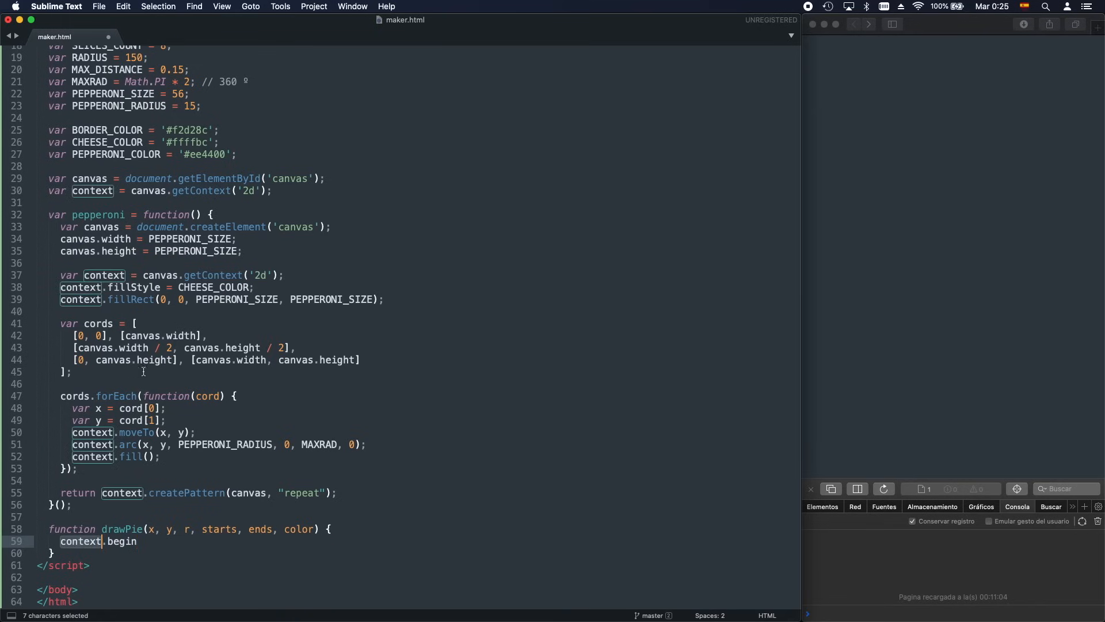
{"action": "scroll", "coordinate": [109, 315], "scroll_direction": "up", "scroll_amount": 5}
{"action": "triple_click", "coordinate": [93, 331]}
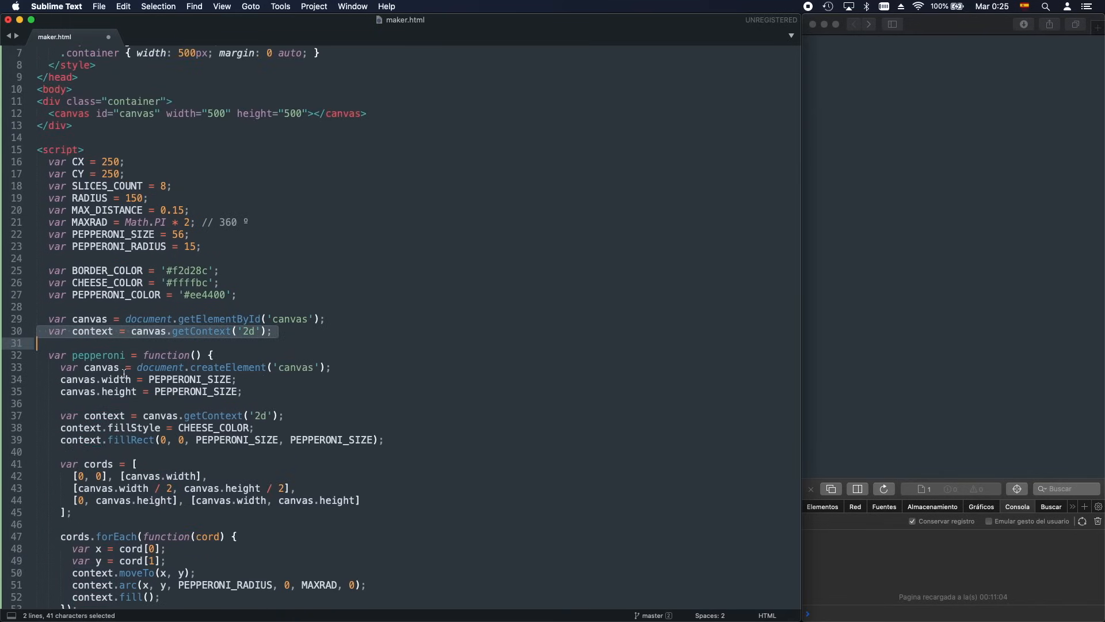
{"action": "key", "text": "super+z"}
{"action": "type", "text": "context.begin"}
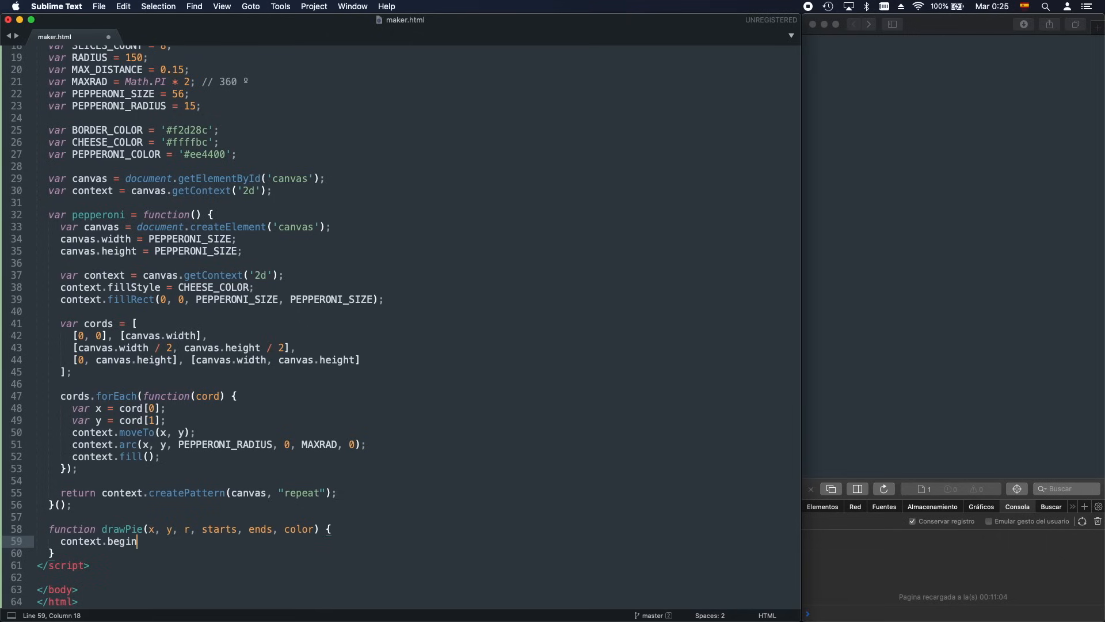
{"action": "type", "text": "Path();"}
{"action": "key", "text": "Return"}
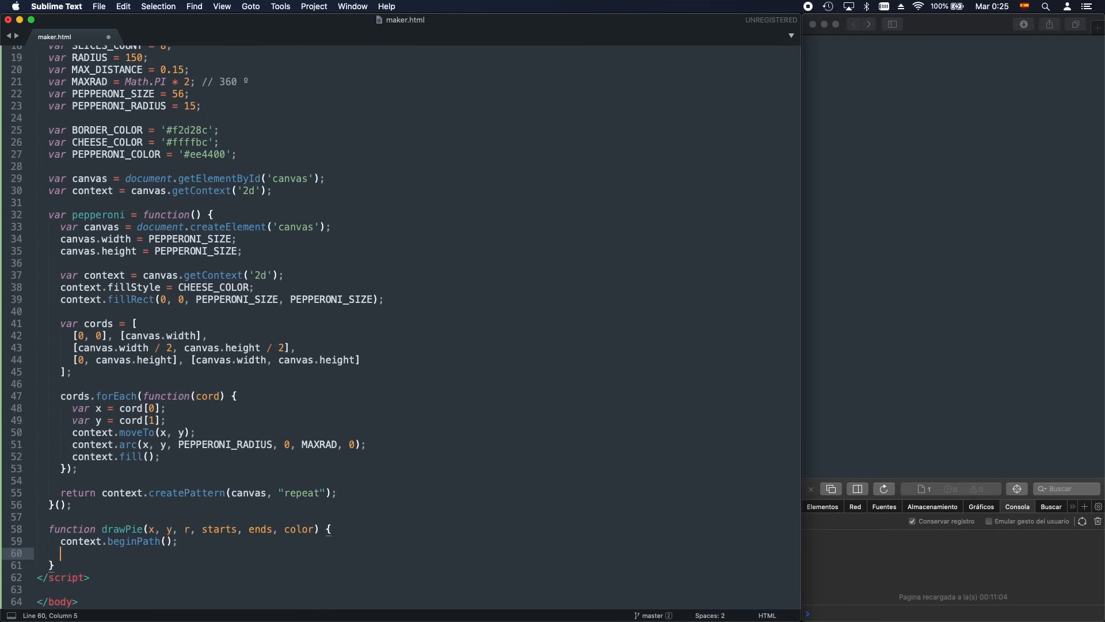
{"action": "type", "text": "context.fi"}
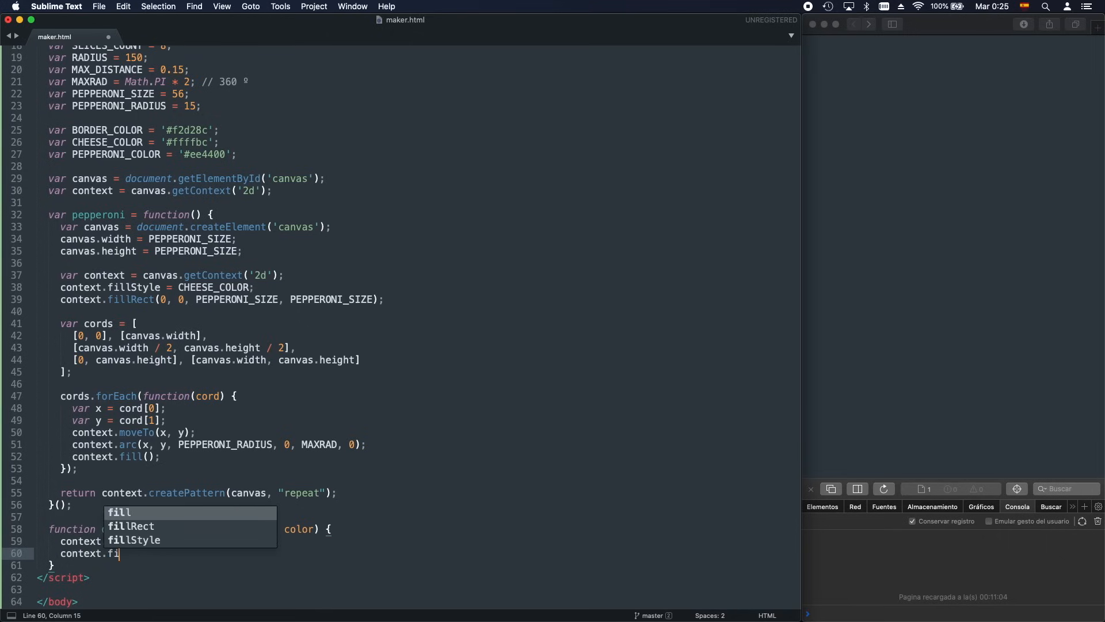
{"action": "type", "text": "llStyle = "}
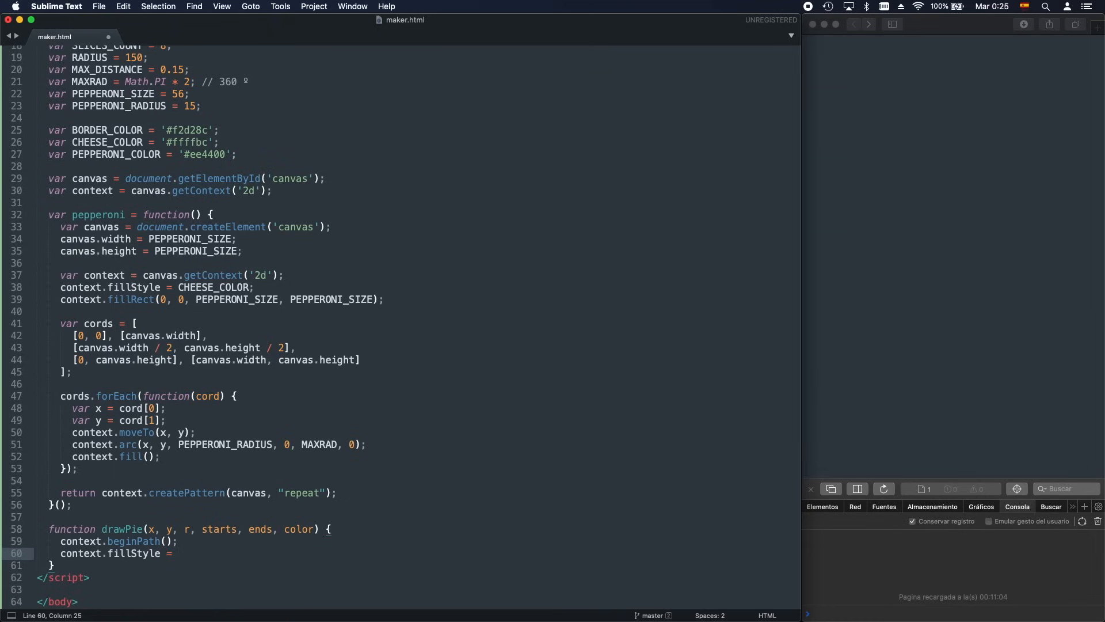
{"action": "type", "text": "color"}
{"action": "key", "text": "Tab"}
{"action": "double_click", "coordinate": [300, 528]}
{"action": "left_click", "coordinate": [212, 554]}
{"action": "type", "text": ";"}
{"action": "key", "text": "Return"}
{"action": "type", "text": "context."}
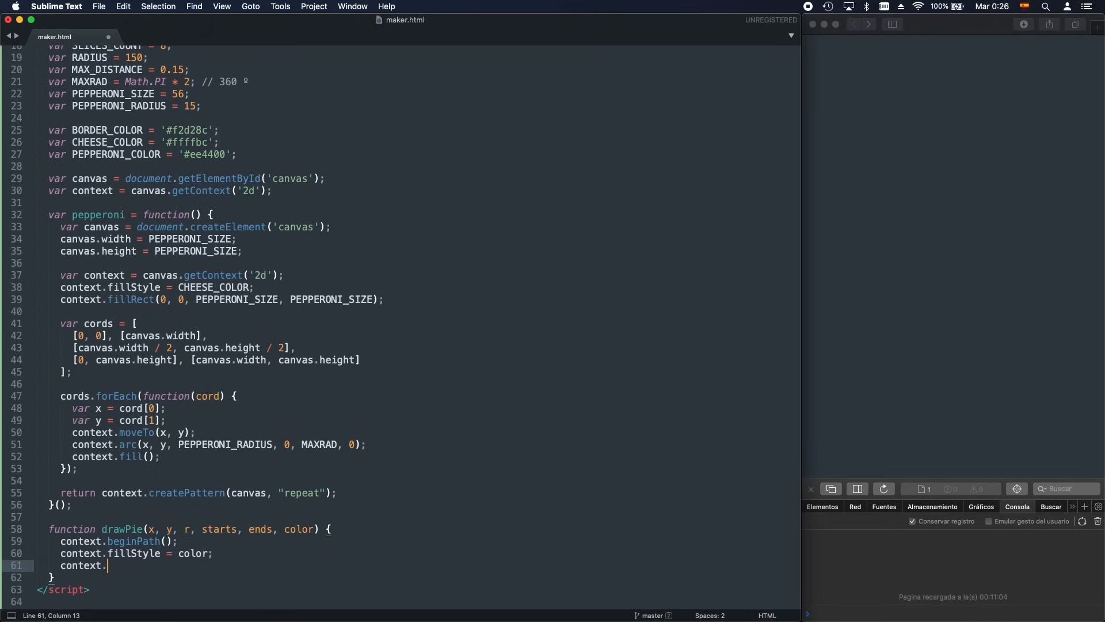
{"action": "type", "text": "move"}
Add moveTo(x, y) and arc(x, y, r, starts, ends, 0), then save
{"action": "key", "text": "Tab"}
{"action": "type", "text": "x, y);"}
{"action": "key", "text": "Return"}
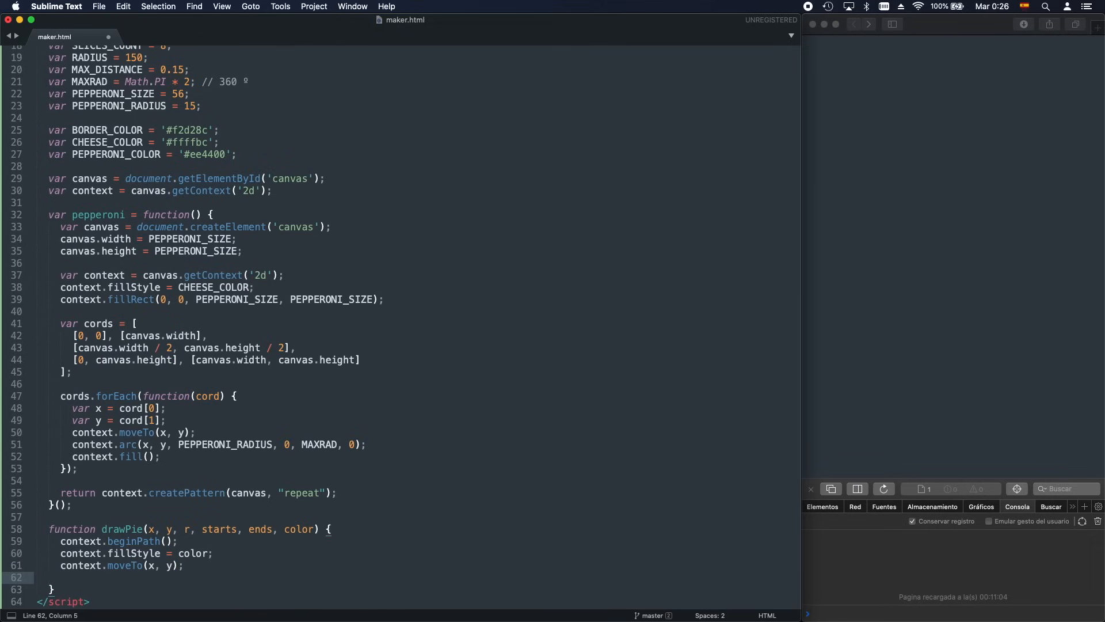
{"action": "type", "text": "context.arc(x"}
{"action": "type", "text": ", y, r, "}
{"action": "type", "text": "starts, "}
{"action": "type", "text": "ends,"}
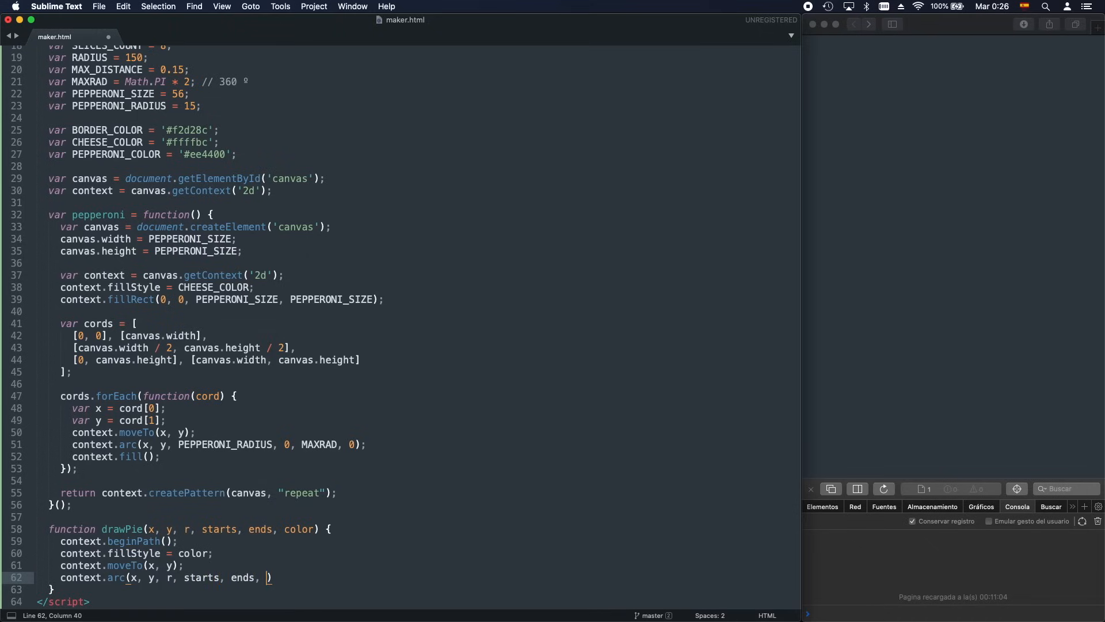
{"action": "double_click", "coordinate": [202, 577]}
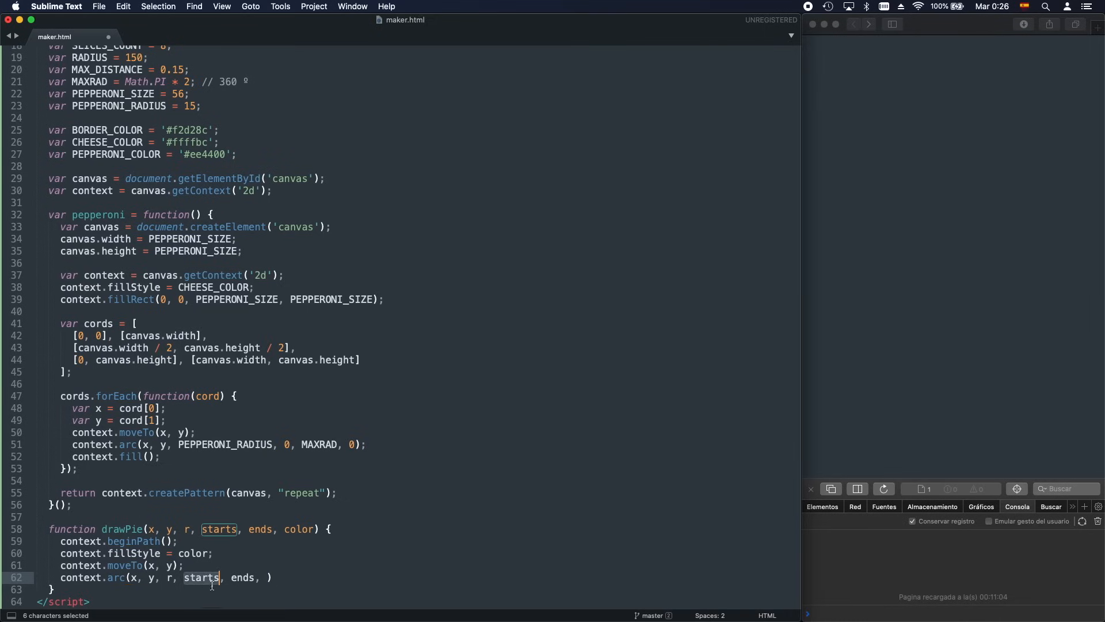
{"action": "double_click", "coordinate": [244, 578]}
{"action": "left_click", "coordinate": [265, 577]}
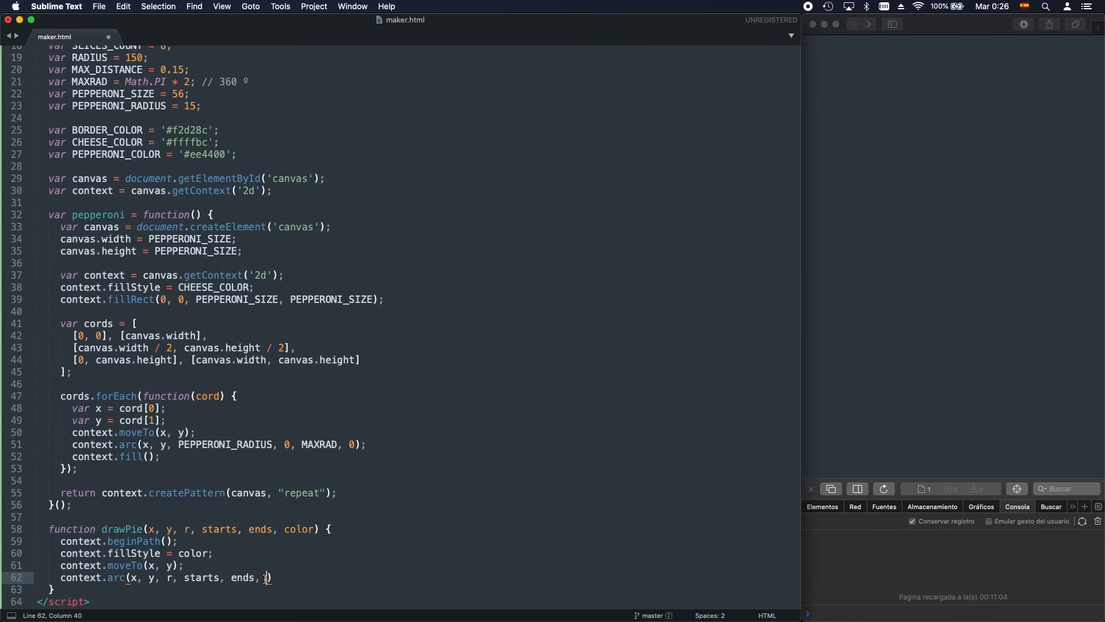
{"action": "type", "text": "0);"}
{"action": "key", "text": "super+s"}
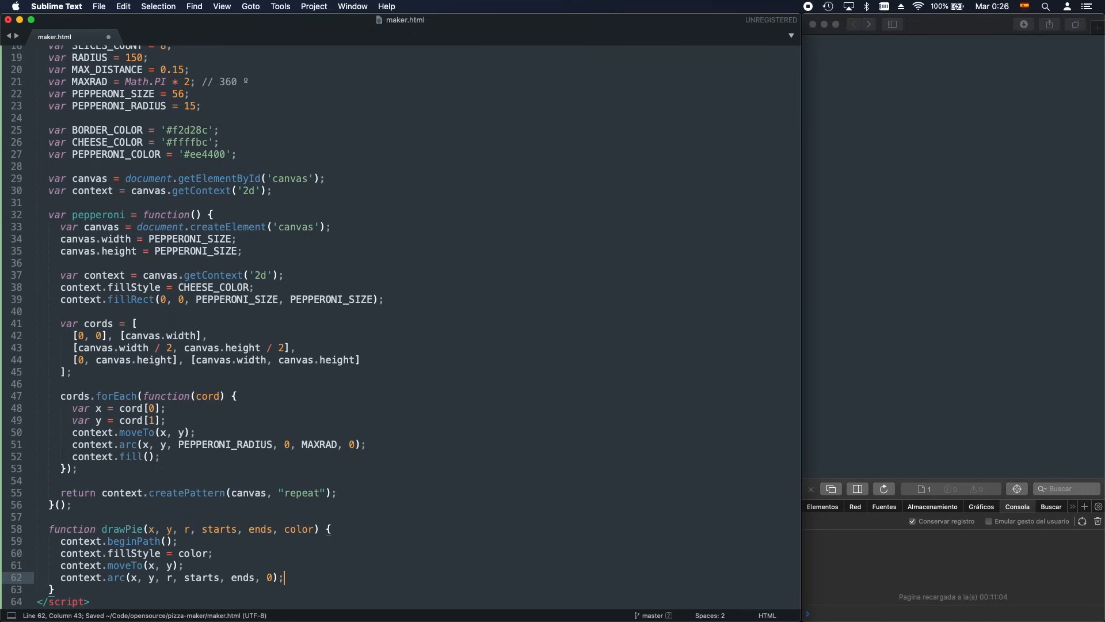
Finish drawPie with context.fill(), save, and add blank lines below it
{"action": "key", "text": "Return"}
{"action": "type", "text": "contex"}
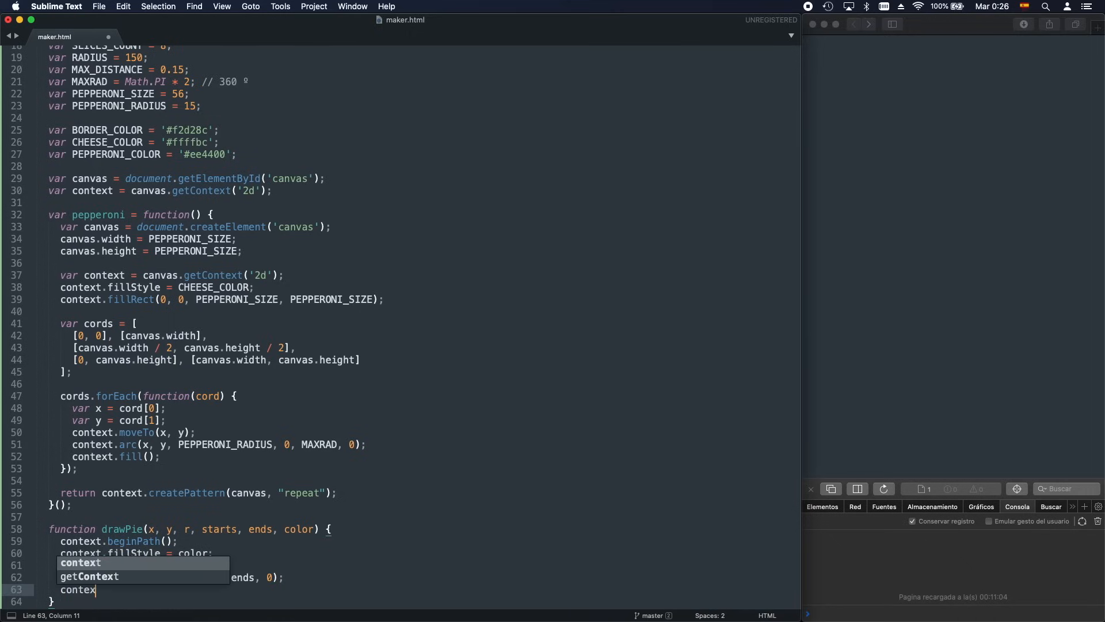
{"action": "type", "text": "t.fill();"}
{"action": "key", "text": "super+s"}
{"action": "key", "text": "super+Tab"}
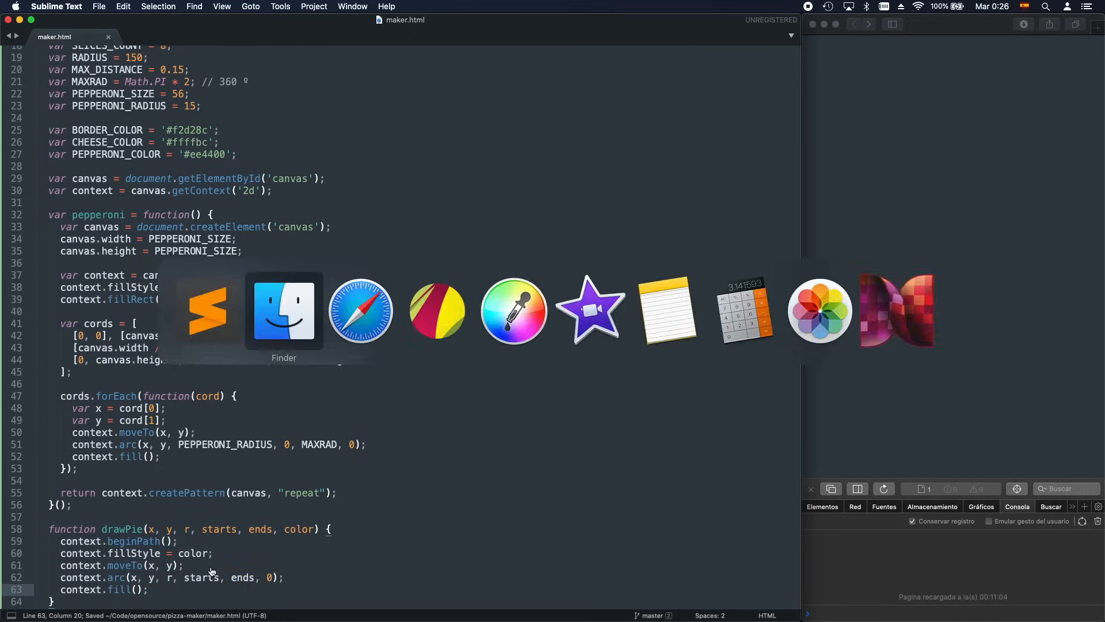
{"action": "scroll", "coordinate": [210, 568], "scroll_direction": "down", "scroll_amount": 2}
{"action": "scroll", "coordinate": [210, 568], "scroll_direction": "down", "scroll_amount": 1}
{"action": "scroll", "coordinate": [210, 568], "scroll_direction": "down", "scroll_amount": 1}
{"action": "left_click", "coordinate": [112, 557]}
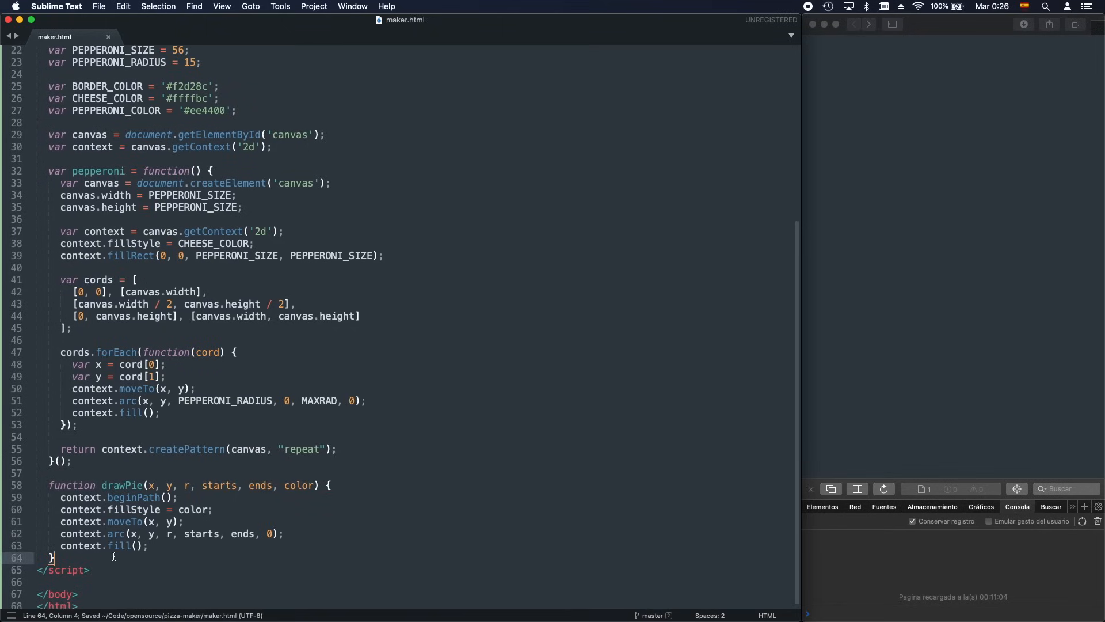
{"action": "key", "text": "Return"}
{"action": "key", "text": "Return"}
{"action": "scroll", "coordinate": [210, 569], "scroll_direction": "down", "scroll_amount": 2}
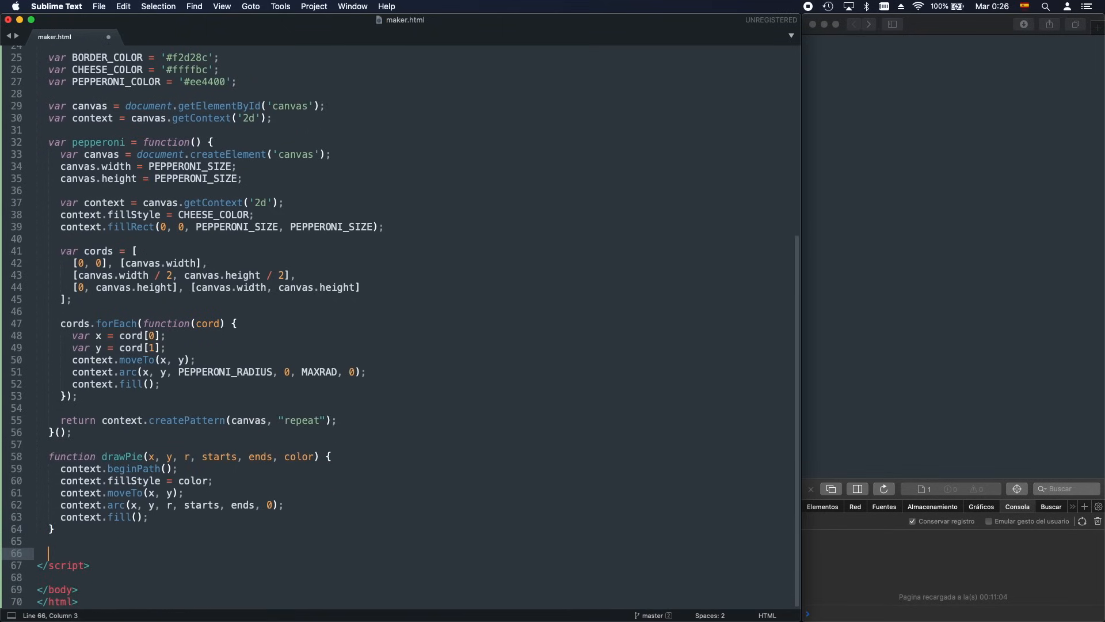
{"action": "type", "text": "function "}
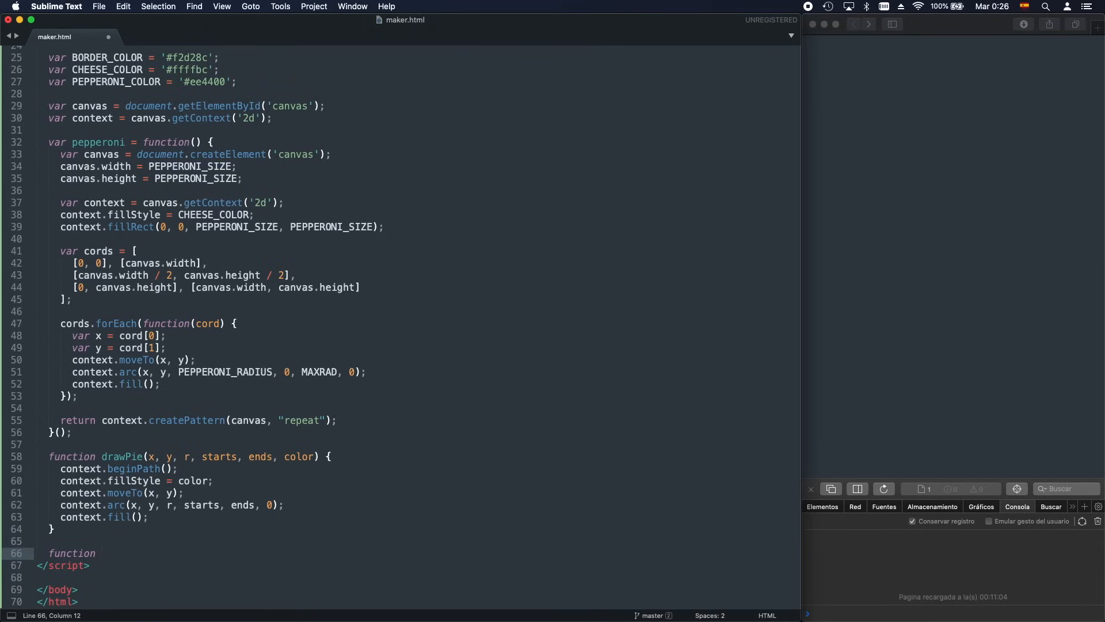
{"action": "type", "text": "drawSlices() "}
{"action": "type", "text": "{"}
Open drawSlices with a for loop running index up to SLICES_COUNT, and save
{"action": "key", "text": "Return"}
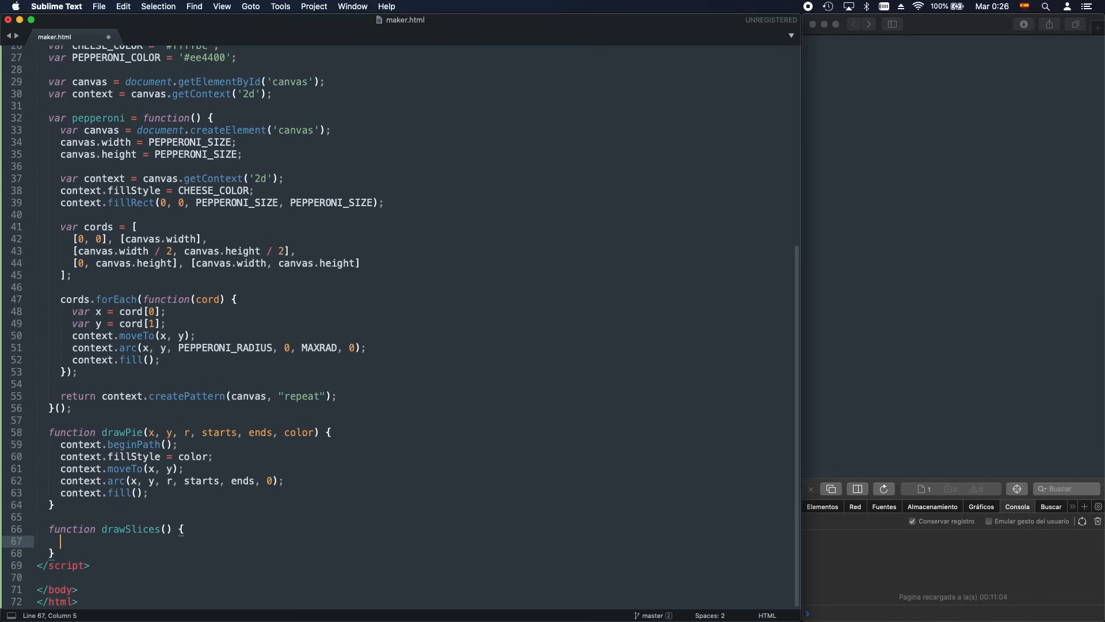
{"action": "type", "text": "for (var inde"}
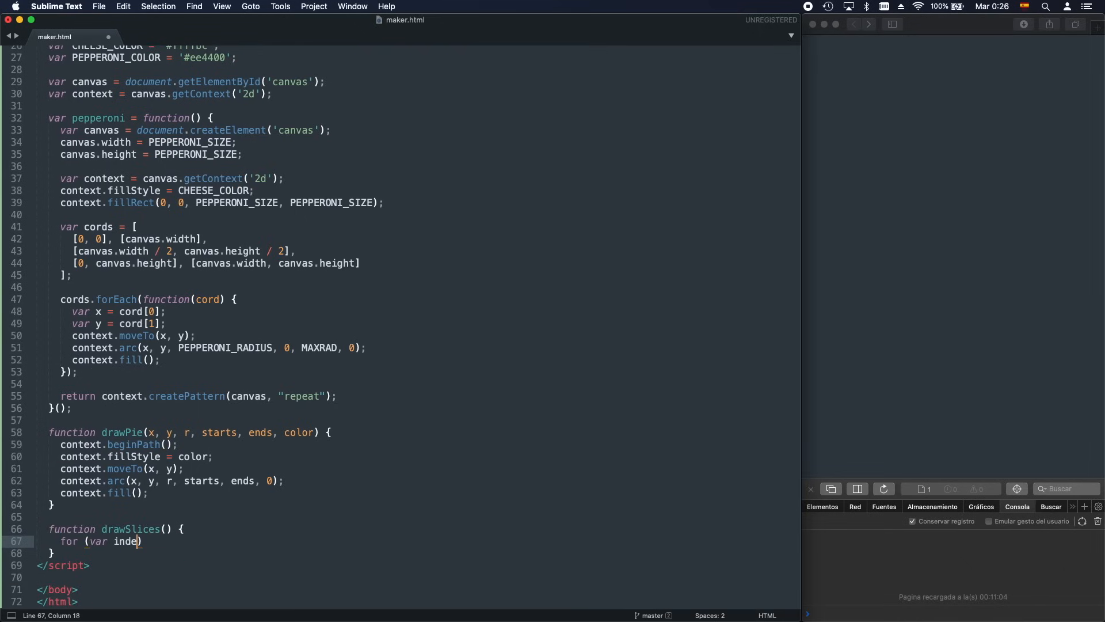
{"action": "type", "text": "x = 0"}
{"action": "type", "text": "; index "}
{"action": "type", "text": "< SLICES"}
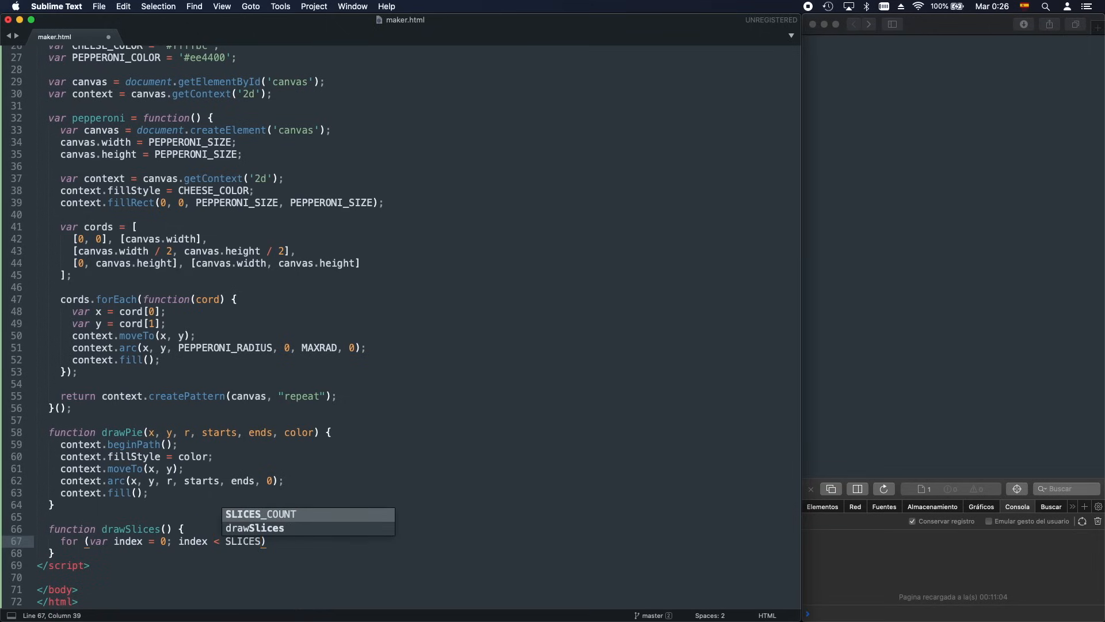
{"action": "key", "text": "Tab"}
{"action": "type", "text": "; "}
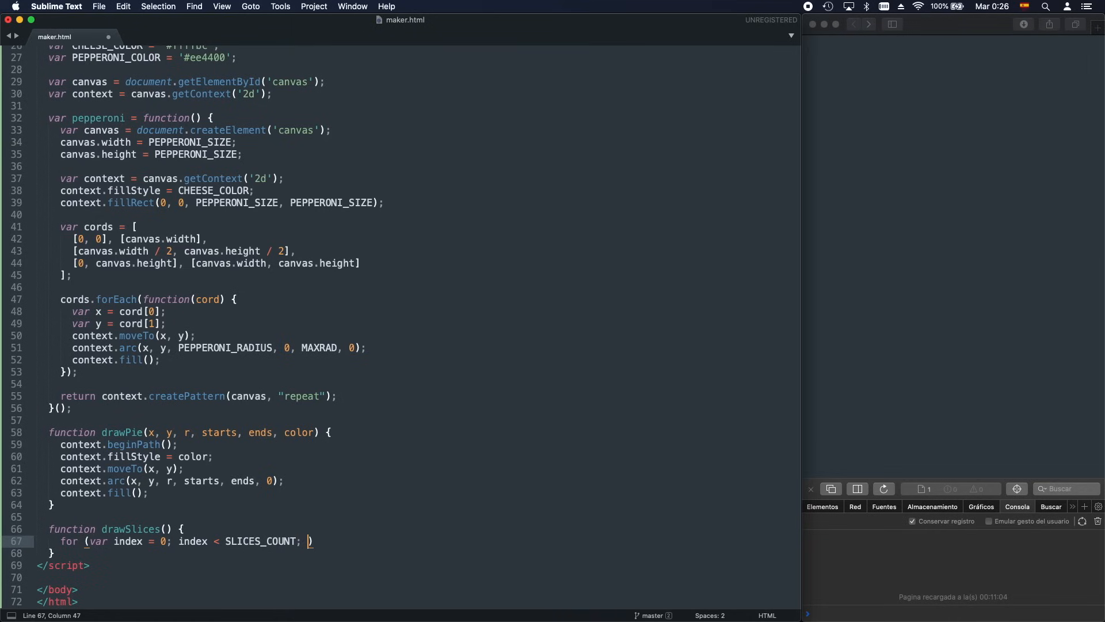
{"action": "type", "text": "index++) {"}
{"action": "key", "text": "Return"}
{"action": "key", "text": "super+s"}
{"action": "key", "text": "super+Tab"}
{"action": "key", "text": "Escape"}
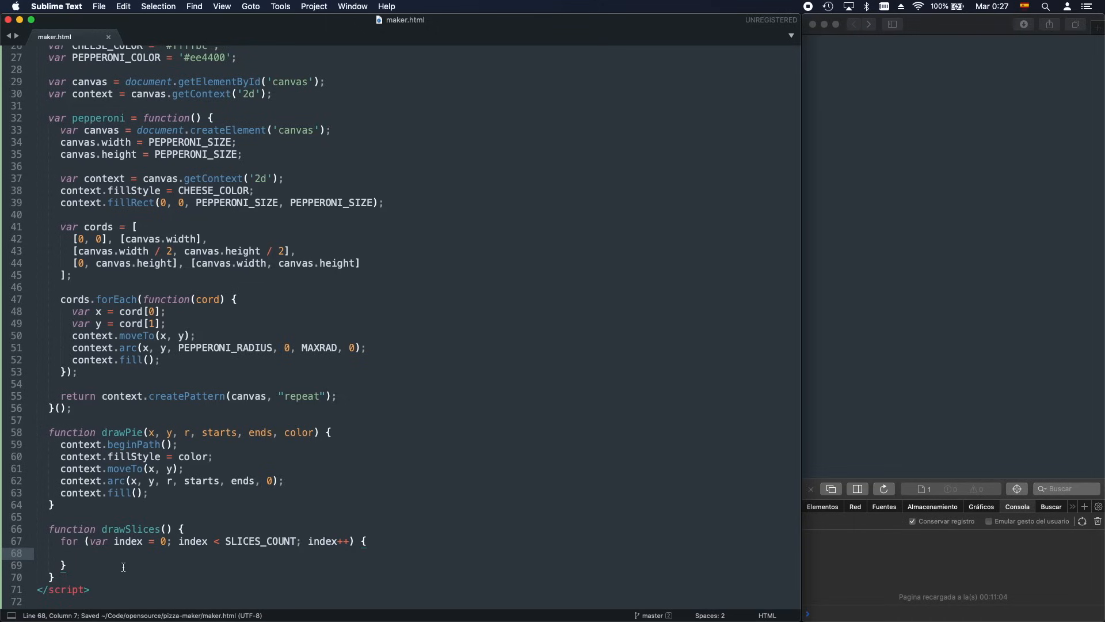
{"action": "scroll", "coordinate": [123, 566], "scroll_direction": "down", "scroll_amount": 2}
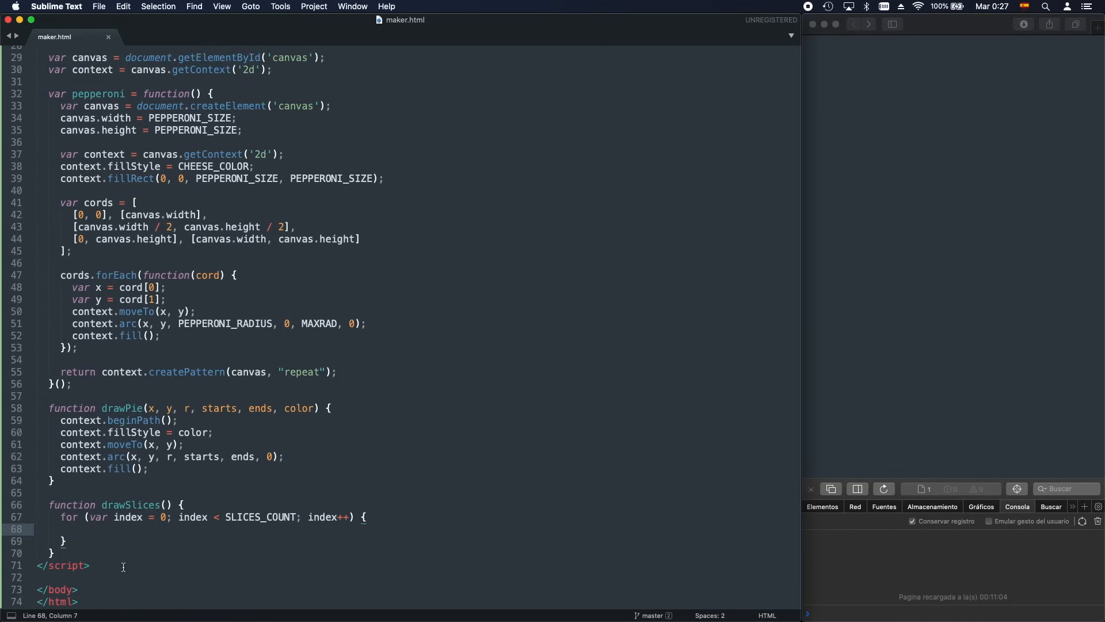
{"action": "type", "text": "var"}
{"action": "type", "text": "slice"}
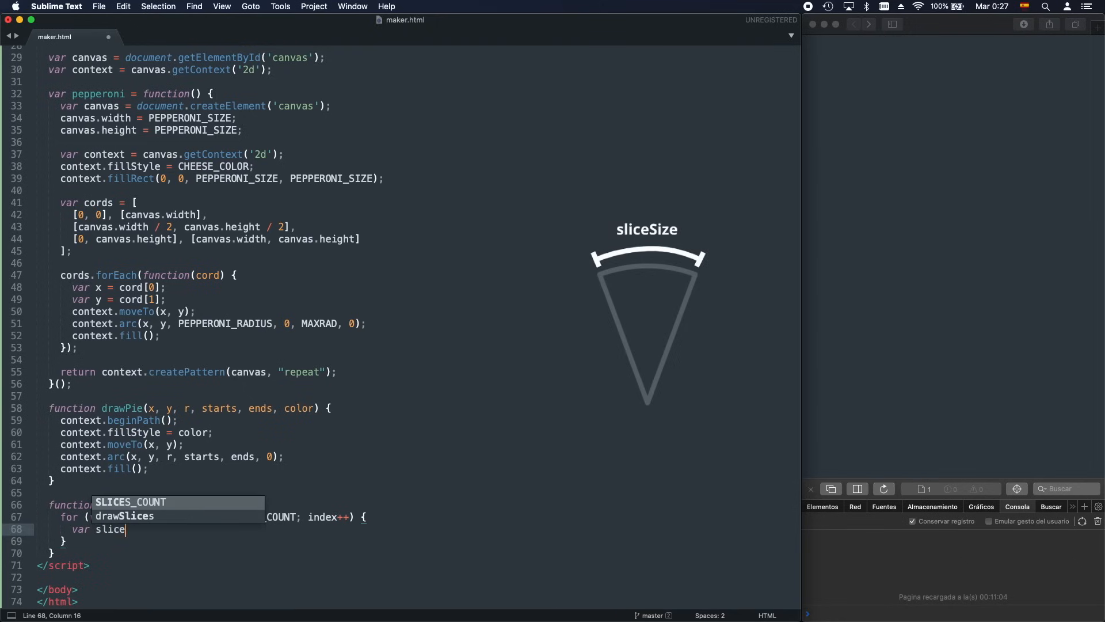
{"action": "type", "text": "Size = MAX"}
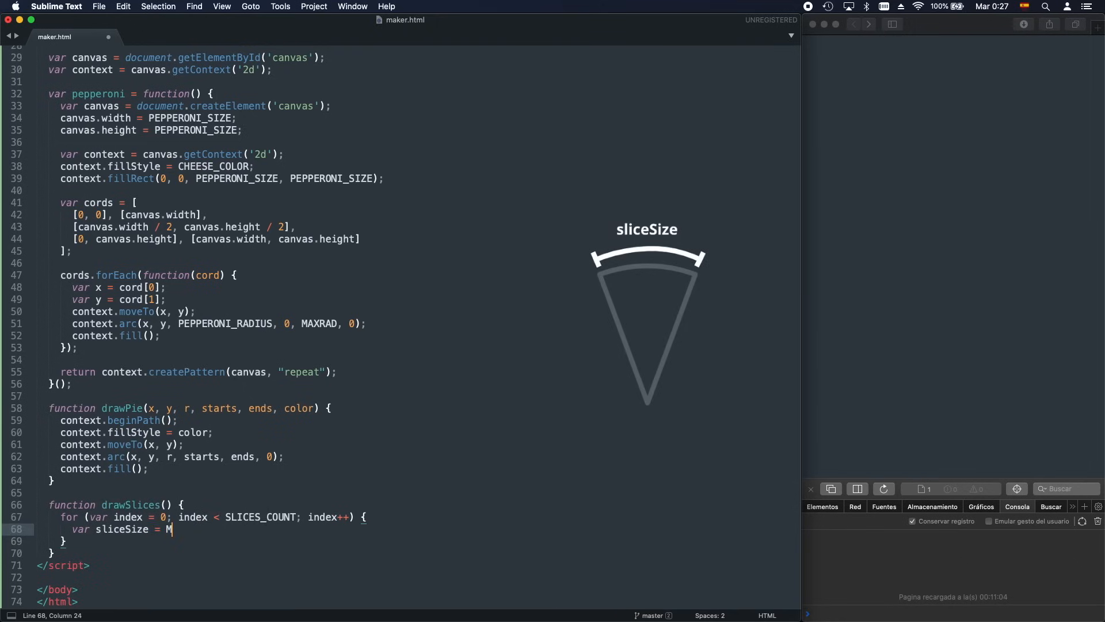
Set var sliceSize = MAXRAD / SLICES_COUNT inside the loop and save
{"action": "key", "text": "Tab"}
{"action": "type", "text": "SLICEs"}
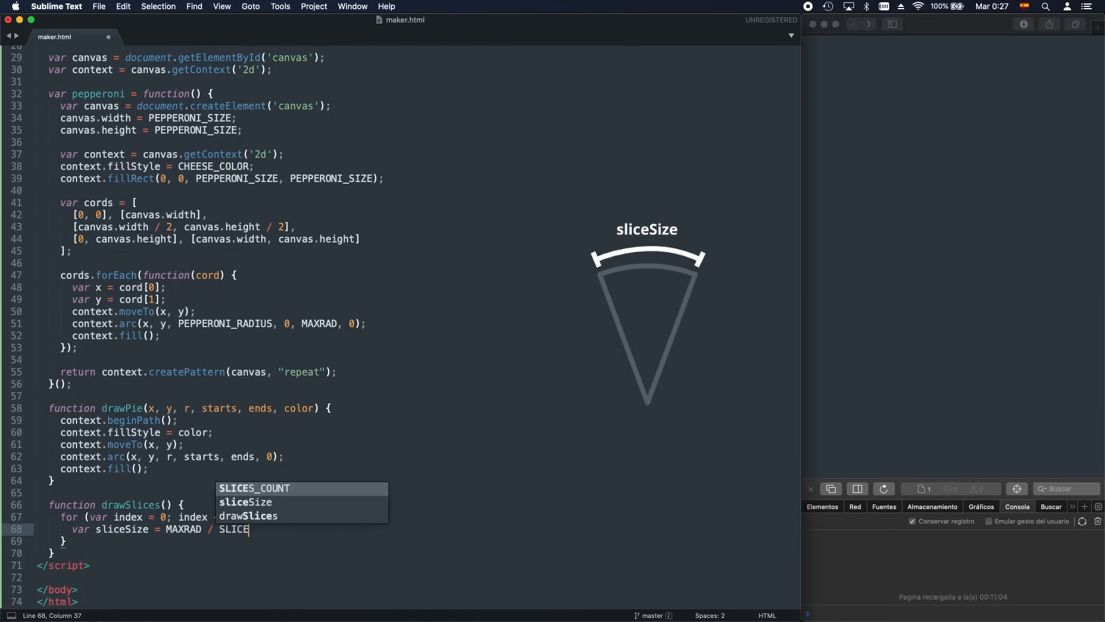
{"action": "key", "text": "Tab"}
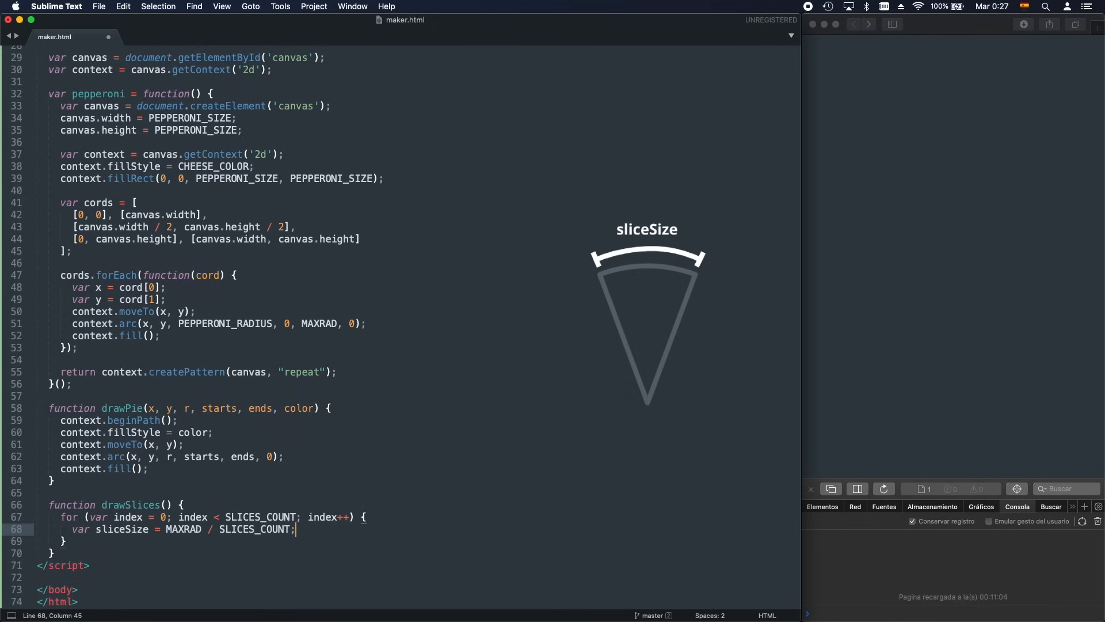
{"action": "key", "text": "super+s"}
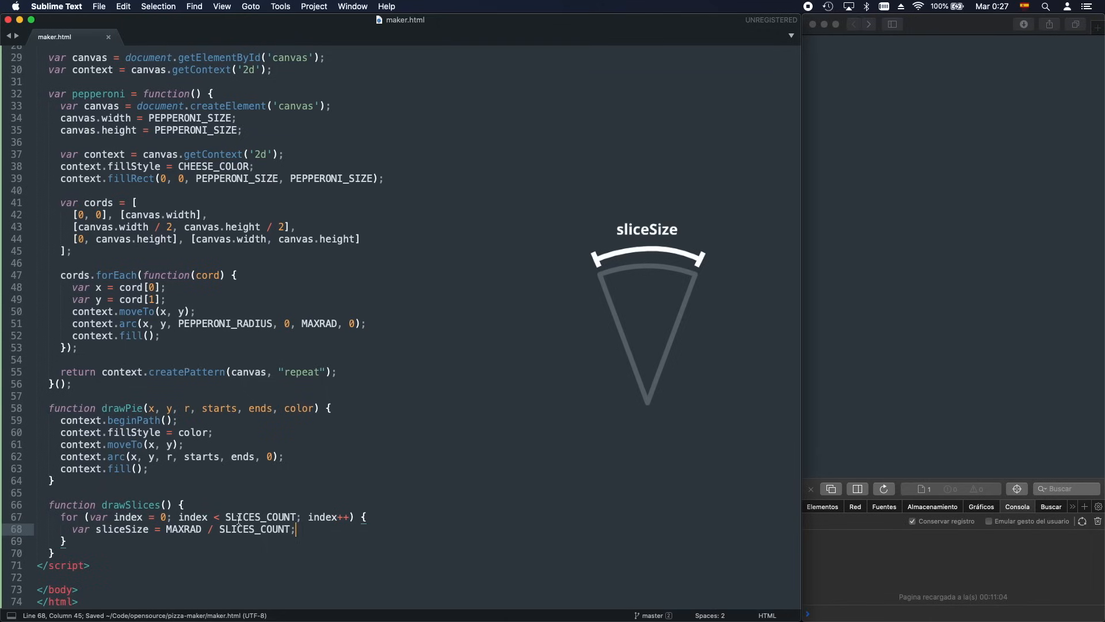
{"action": "key", "text": "Return"}
{"action": "type", "text": "var fro"}
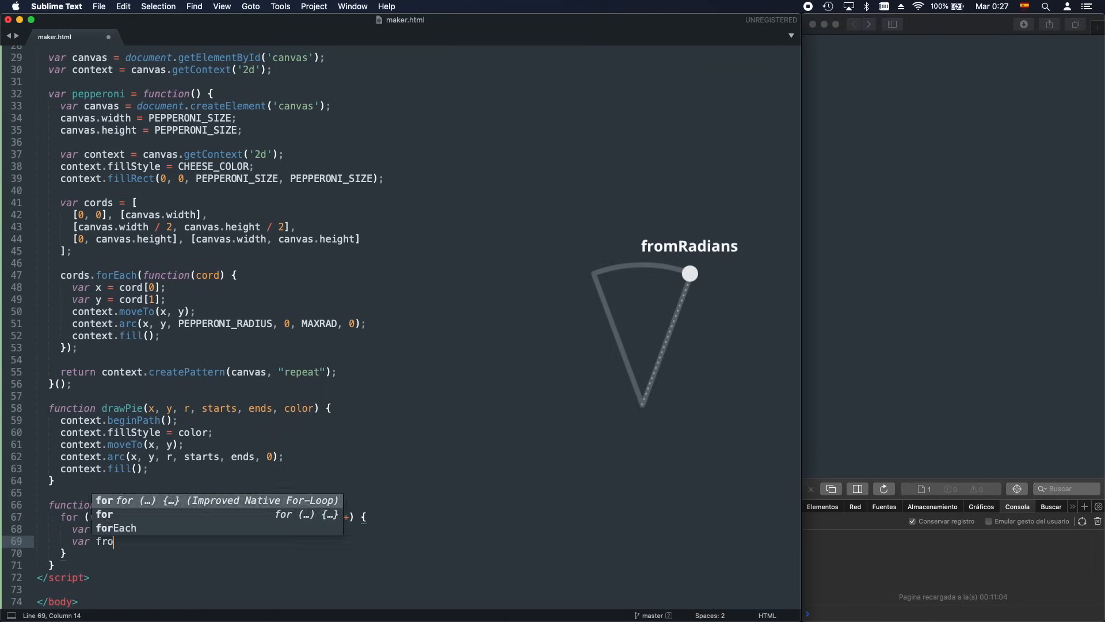
{"action": "type", "text": "mRadians "}
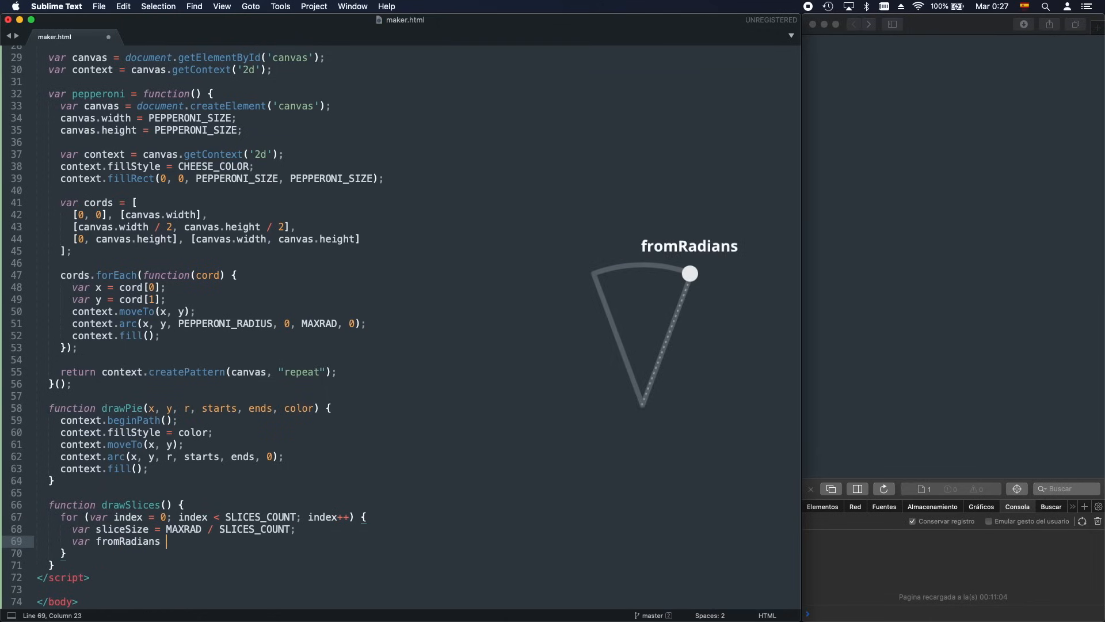
{"action": "type", "text": "= MAX"}
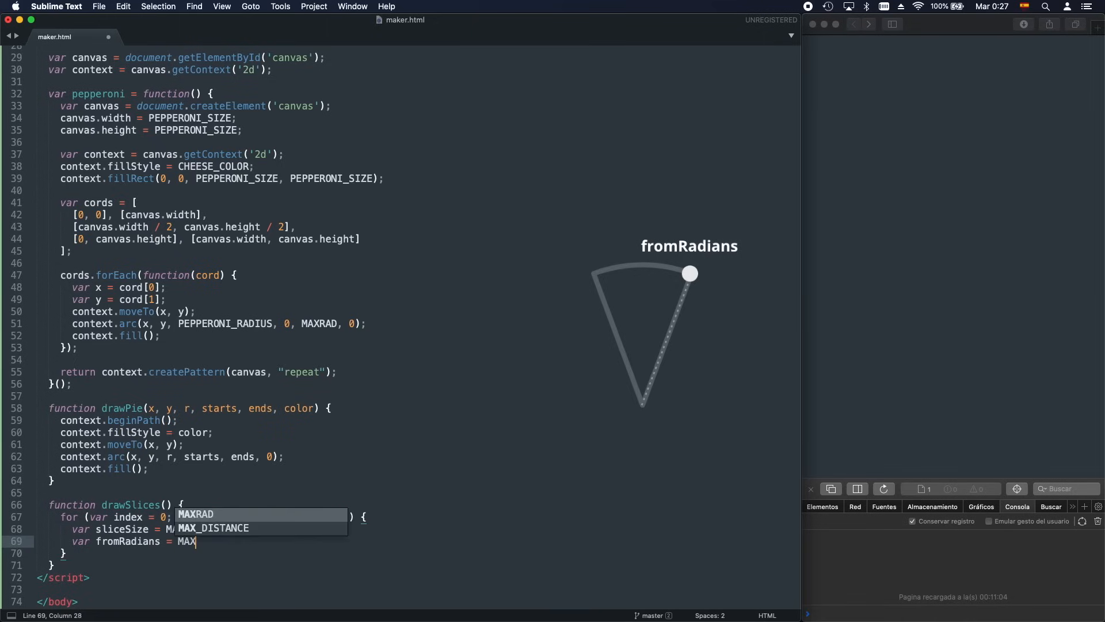
Define fromRadians = MAXRAD * (index / SLICES_COUNT) and toRadians = fromRadians + sliceSize, saved
{"action": "key", "text": "Tab"}
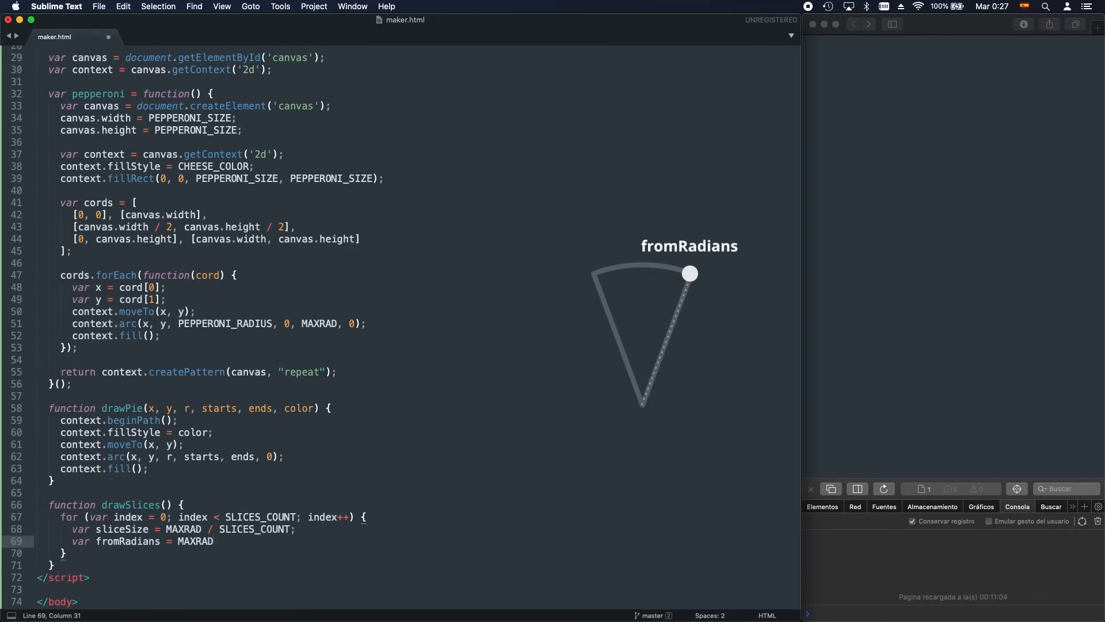
{"action": "type", "text": " * ("}
{"action": "type", "text": "index"}
{"action": "type", "text": " / "}
{"action": "type", "text": "SILI"}
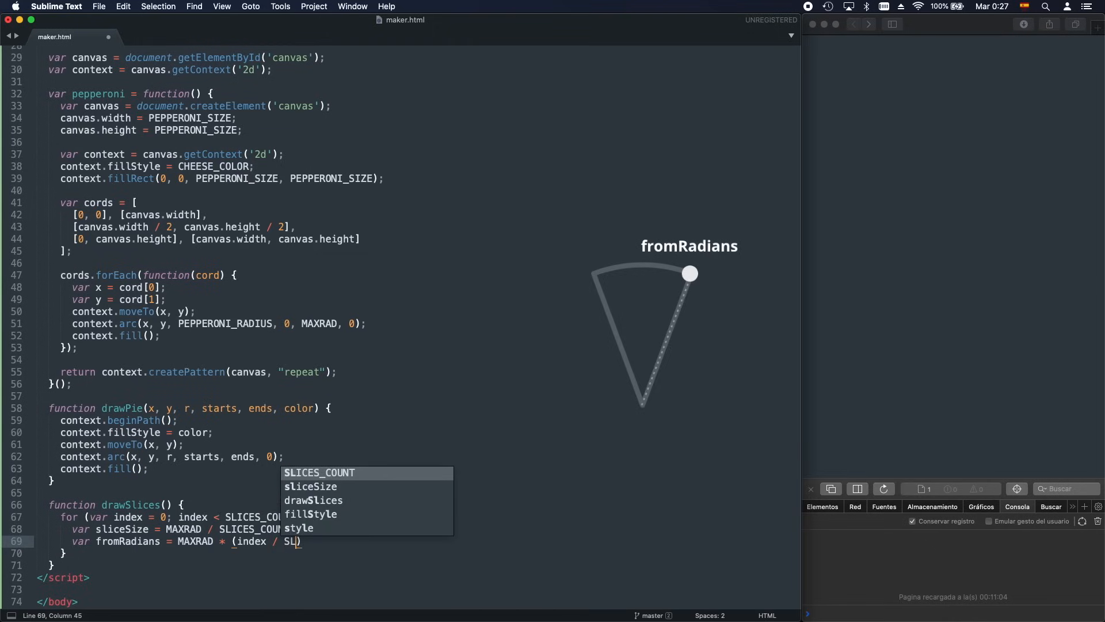
{"action": "type", "text": "CE"}
{"action": "key", "text": "Tab"}
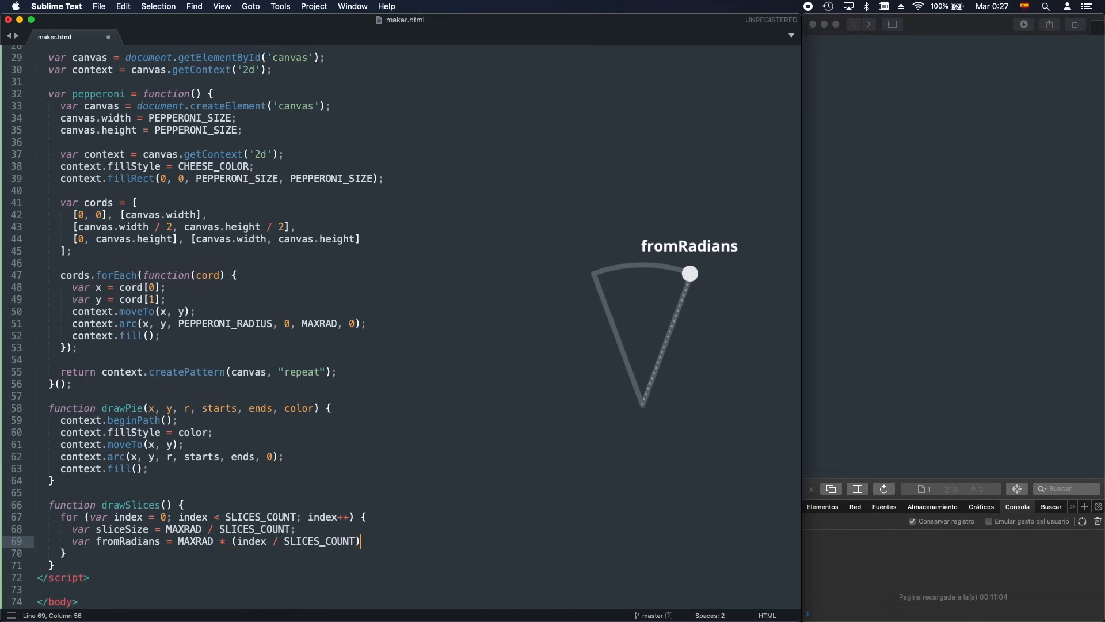
{"action": "type", "text": ";"}
{"action": "key", "text": "Return"}
{"action": "type", "text": "var t"}
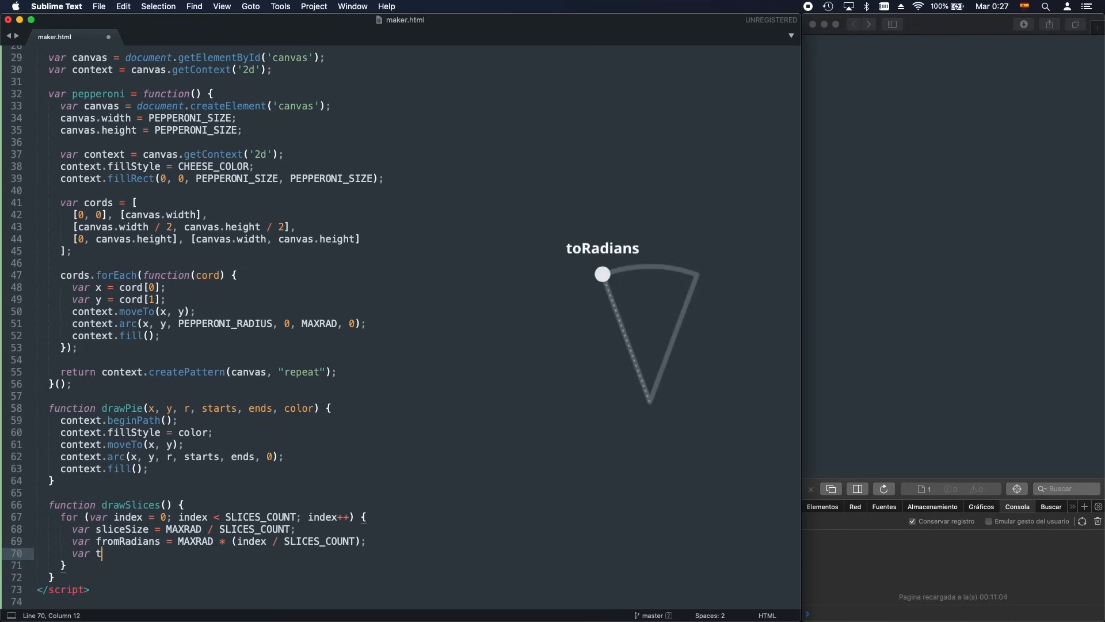
{"action": "type", "text": "oRadinnds"}
{"action": "key", "text": "BackSpace"}
{"action": "key", "text": "BackSpace"}
{"action": "key", "text": "BackSpace"}
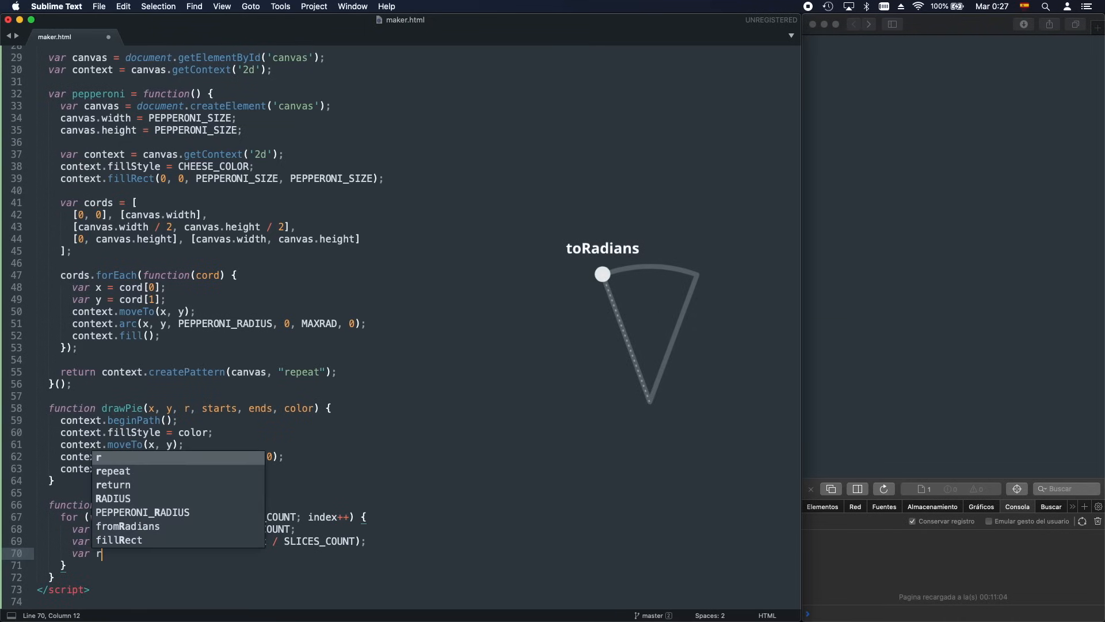
{"action": "type", "text": "R"}
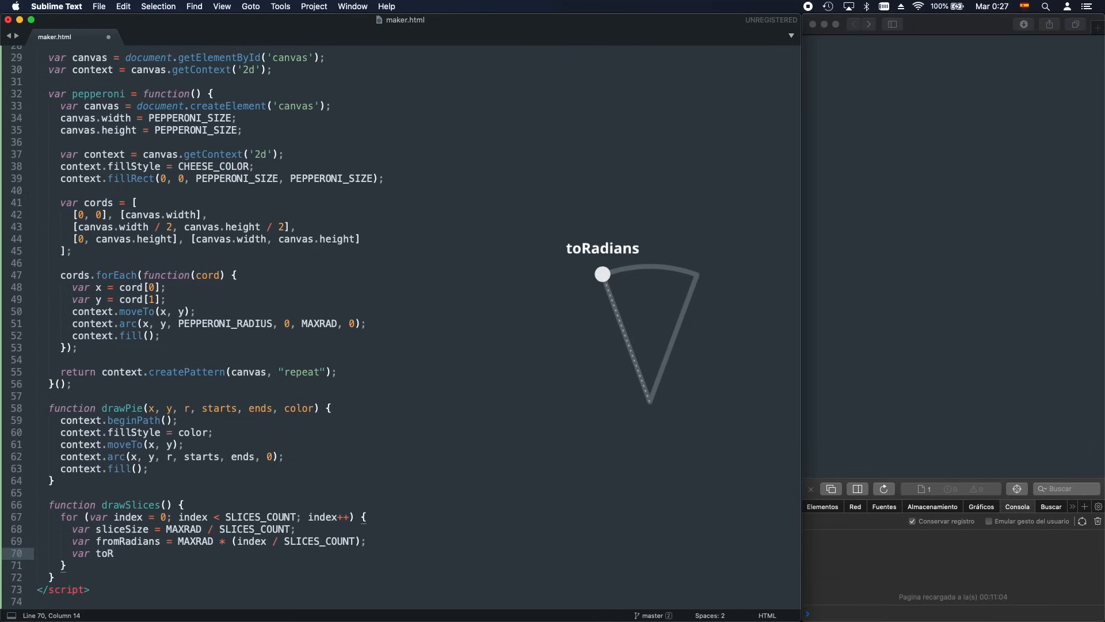
{"action": "type", "text": "a"}
{"action": "type", "text": "dians ="}
{"action": "type", "text": " fromRadians "}
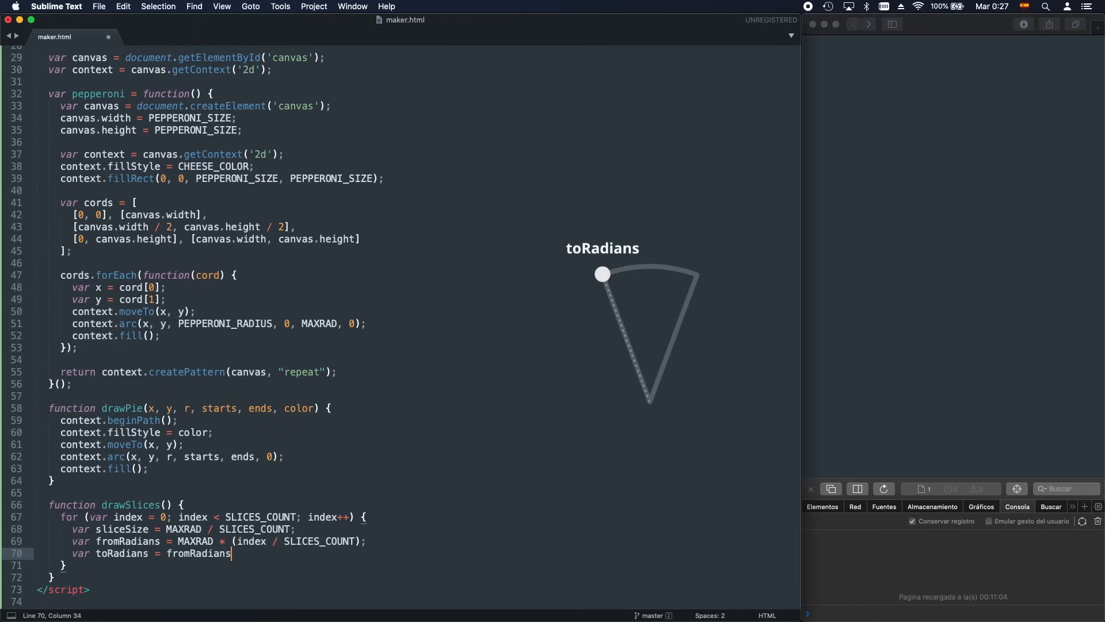
{"action": "type", "text": "+ slice"}
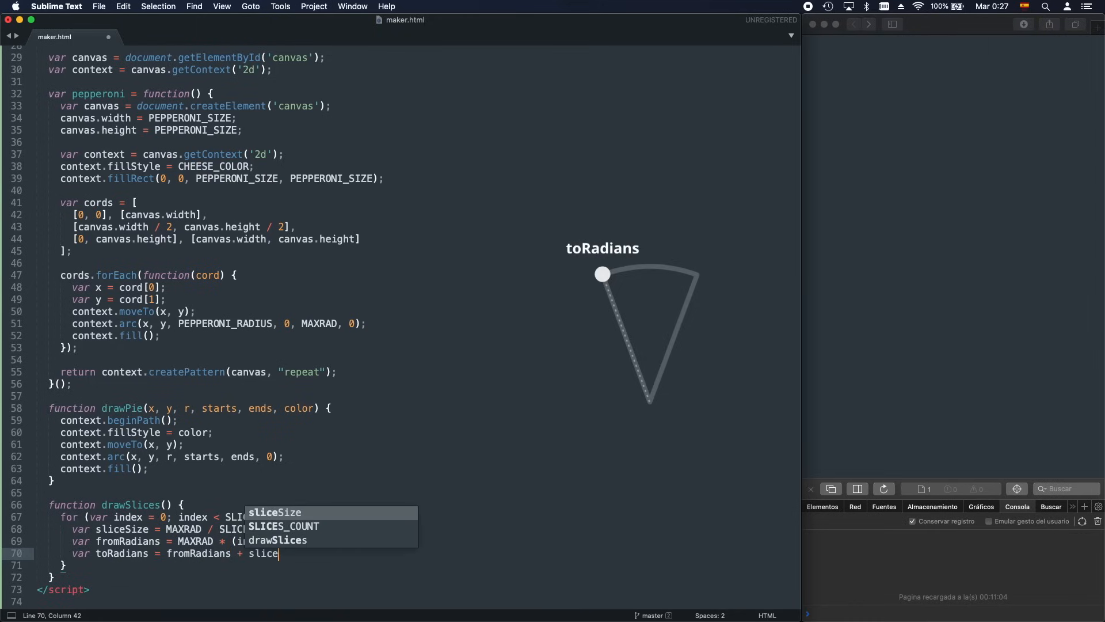
{"action": "type", "text": "Size;"}
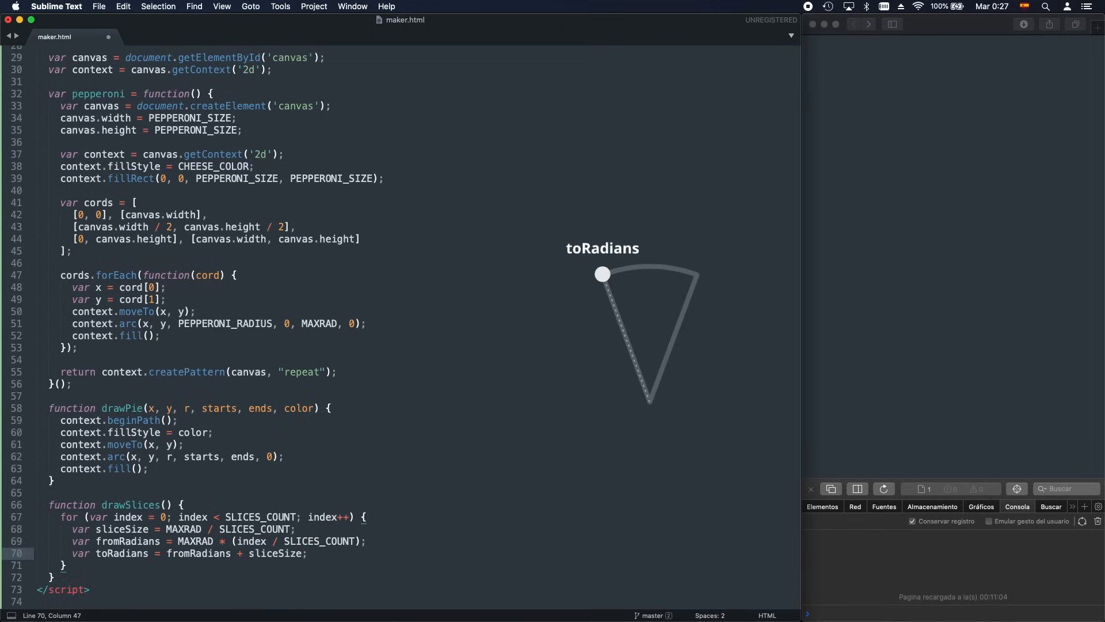
{"action": "key", "text": "super+s"}
Define halfRadians as the slice's mid-angle using sliceSize, and save
{"action": "key", "text": "Return"}
{"action": "type", "text": "v"}
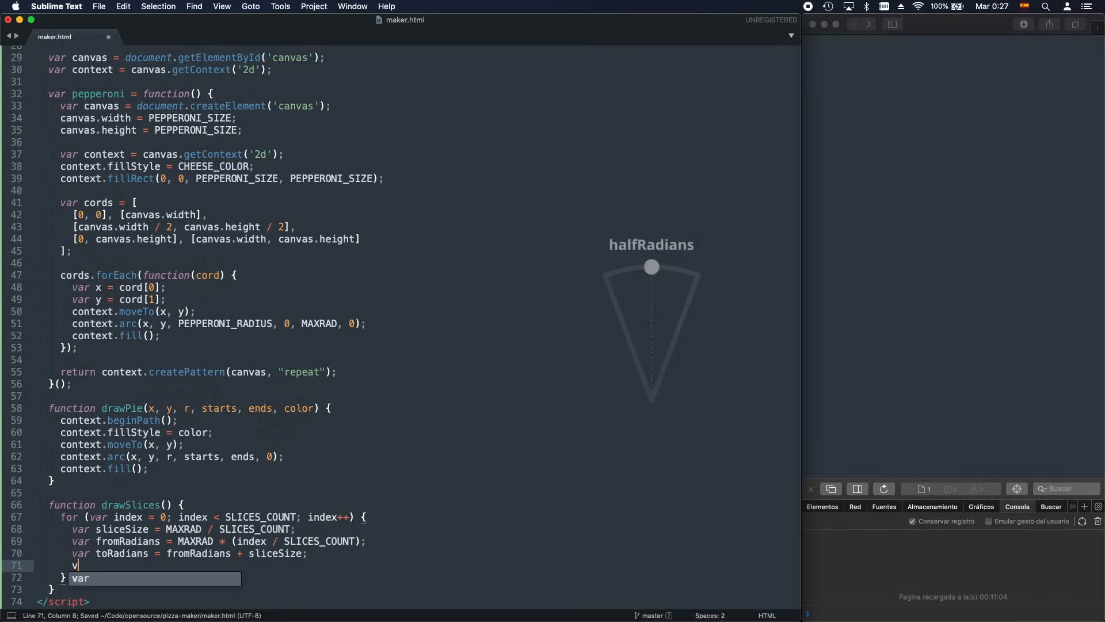
{"action": "type", "text": "ar halfRadians = "}
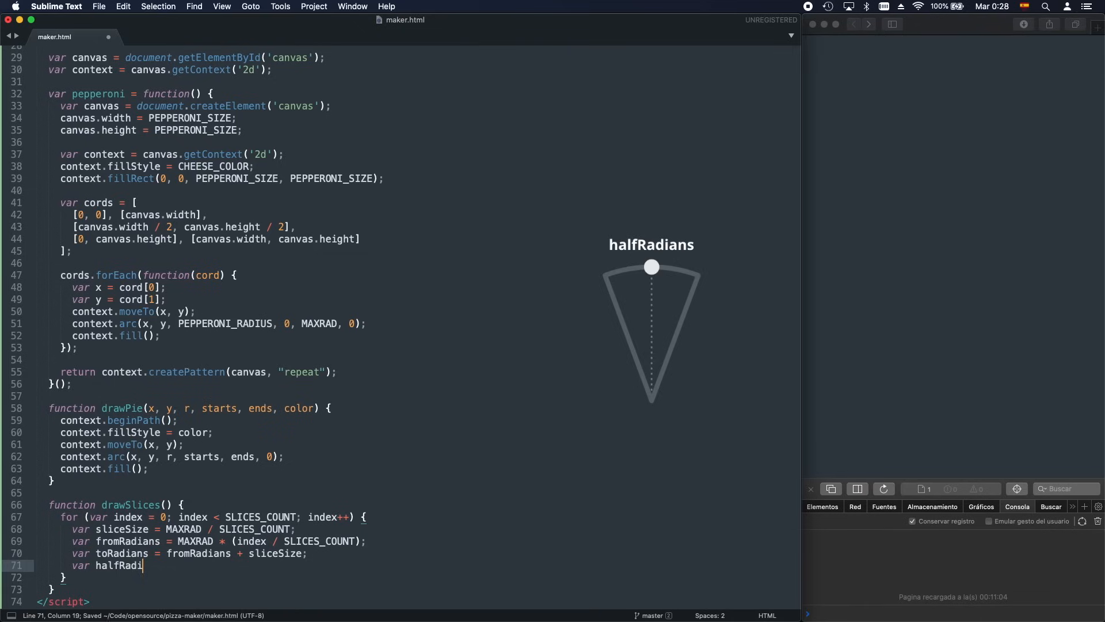
{"action": "type", "text": "fromRa"}
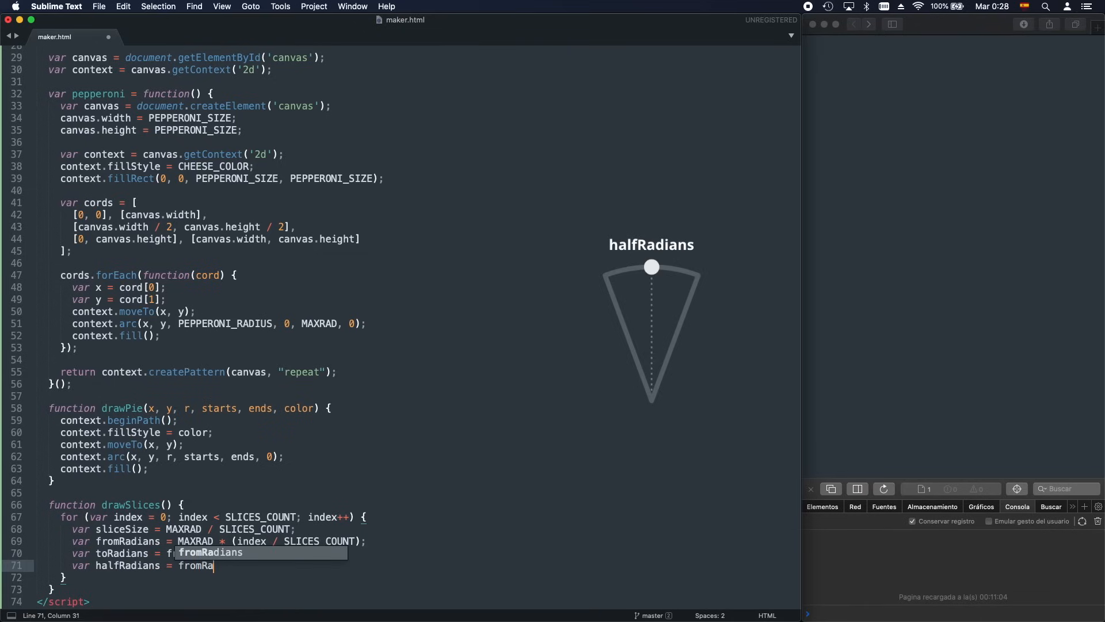
{"action": "type", "text": "dians + ("}
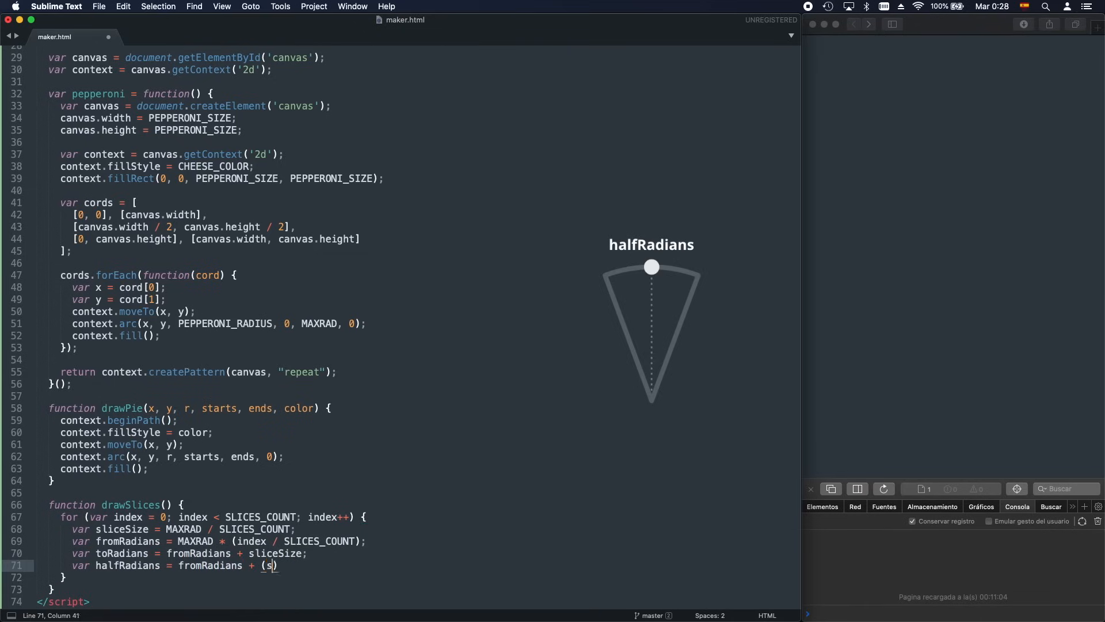
{"action": "type", "text": "slices"}
{"action": "key", "text": "BackSpace"}
{"action": "type", "text": "Size "}
{"action": "type", "text": "/ 2);"}
{"action": "key", "text": "Return"}
{"action": "key", "text": "super+s"}
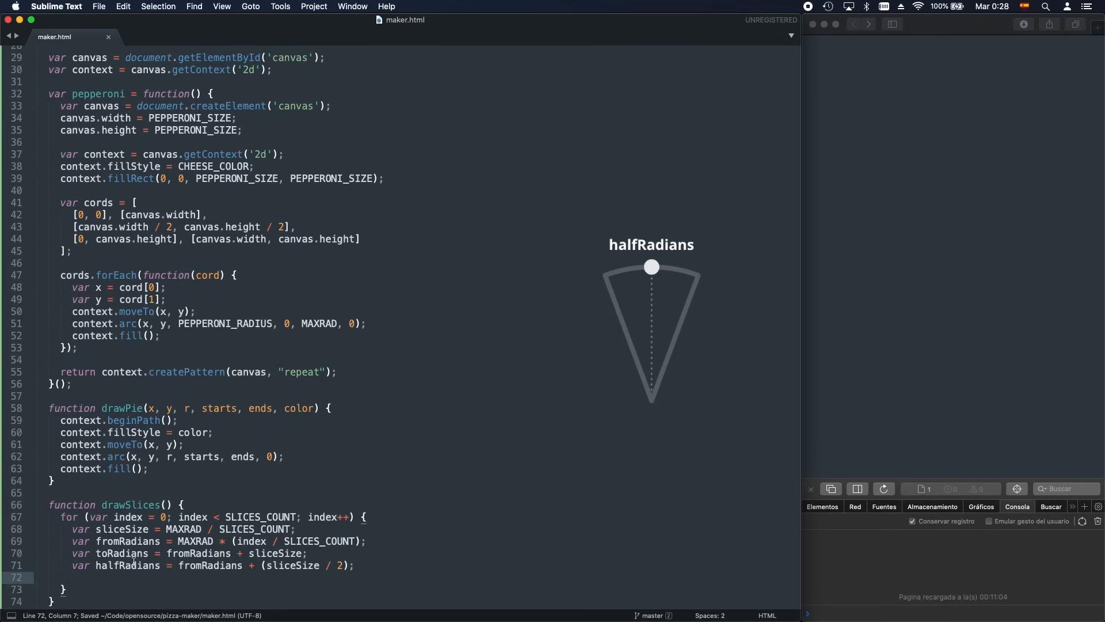
{"action": "type", "text": "var distanc"}
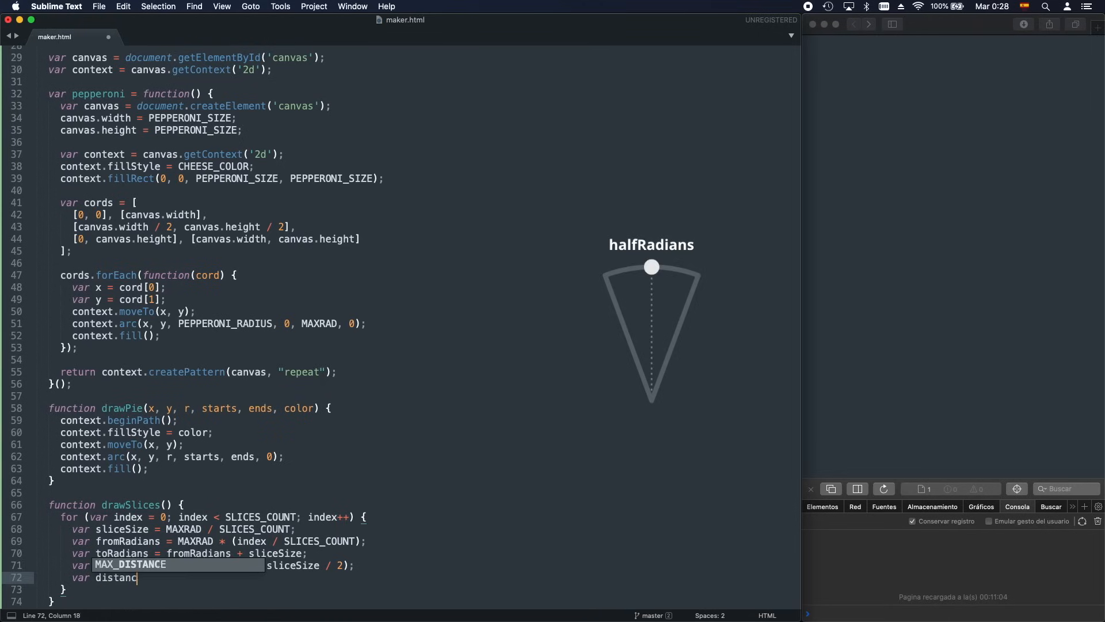
{"action": "type", "text": "e = "}
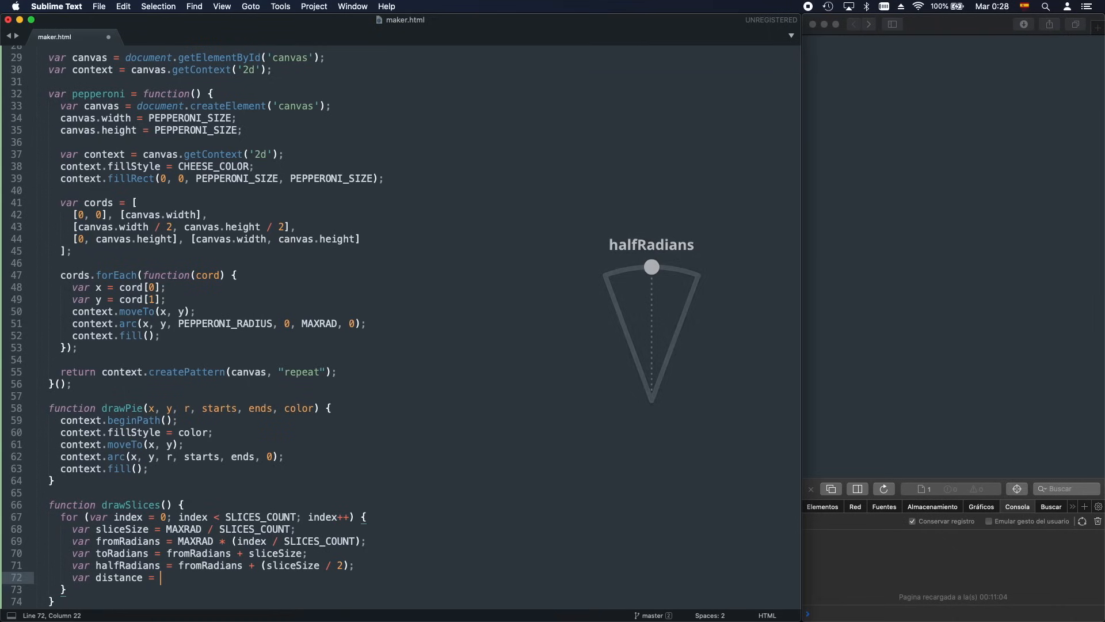
{"action": "type", "text": "RADIUS * "}
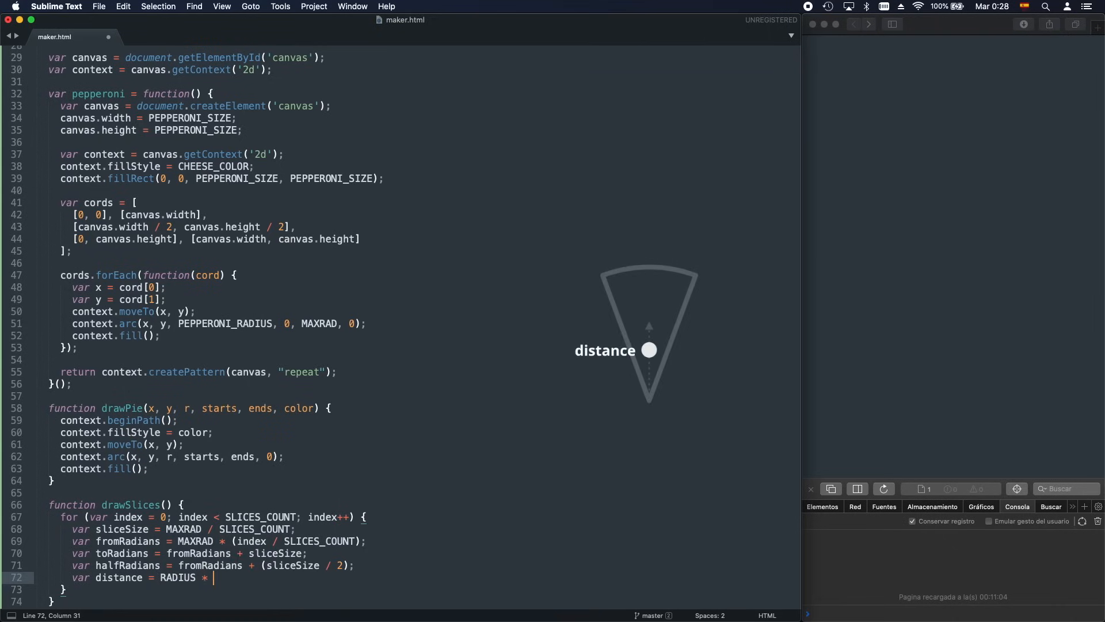
{"action": "type", "text": "Math.random() "}
{"action": "type", "text": "* MAX_DI"}
Define distance = RADIUS * Math.random() * MAX_DISTANCE and save
{"action": "key", "text": "Tab"}
{"action": "type", "text": ";"}
{"action": "key", "text": "super+s"}
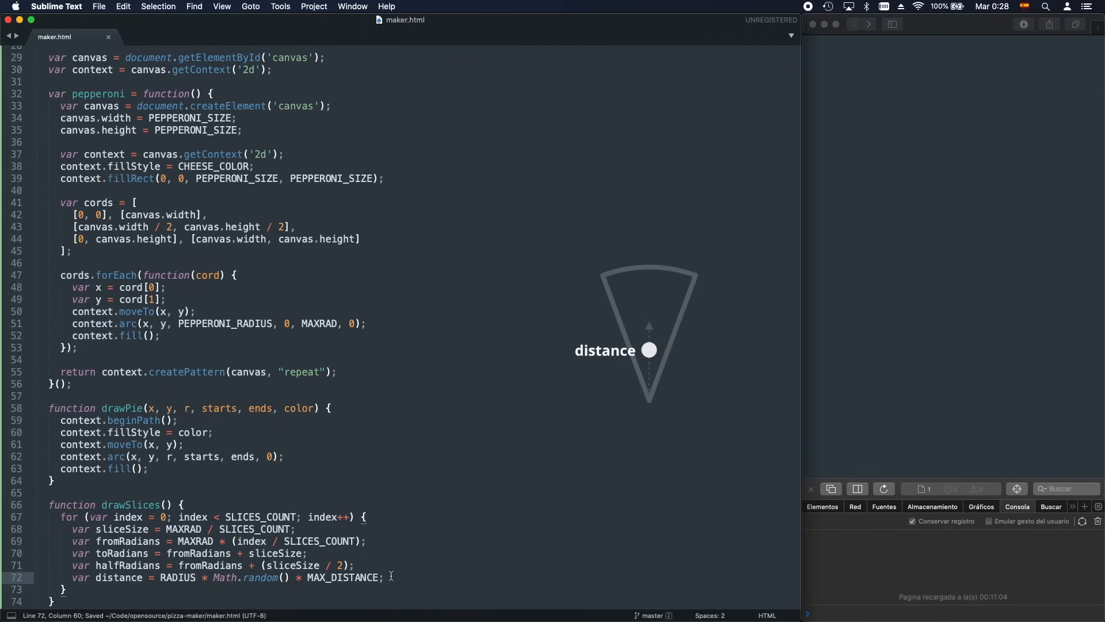
{"action": "key", "text": "Return"}
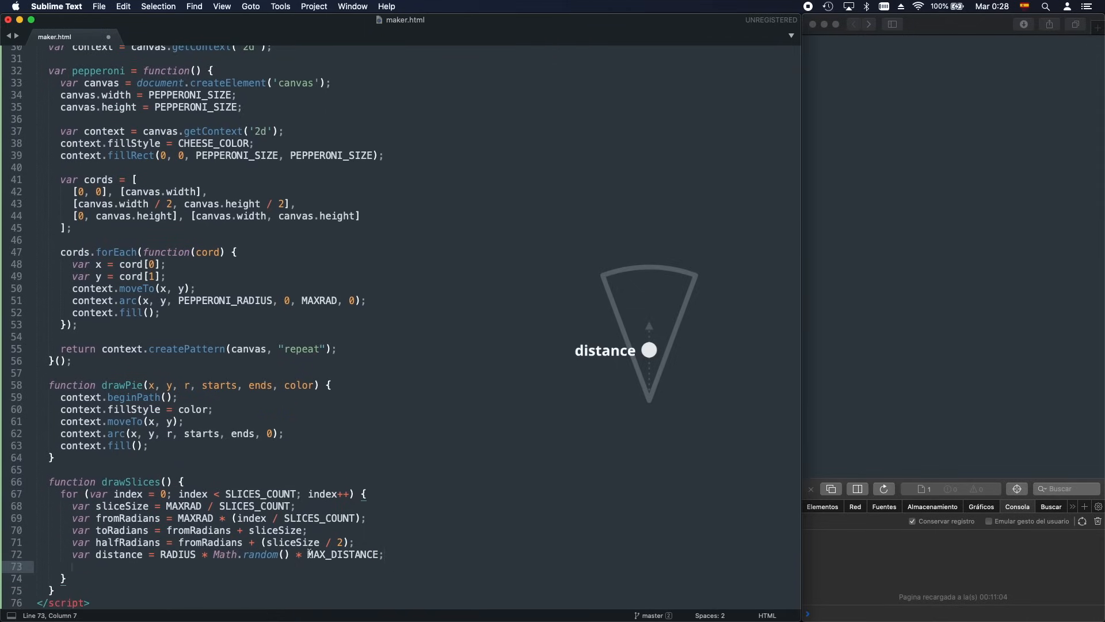
{"action": "type", "text": "var cx "}
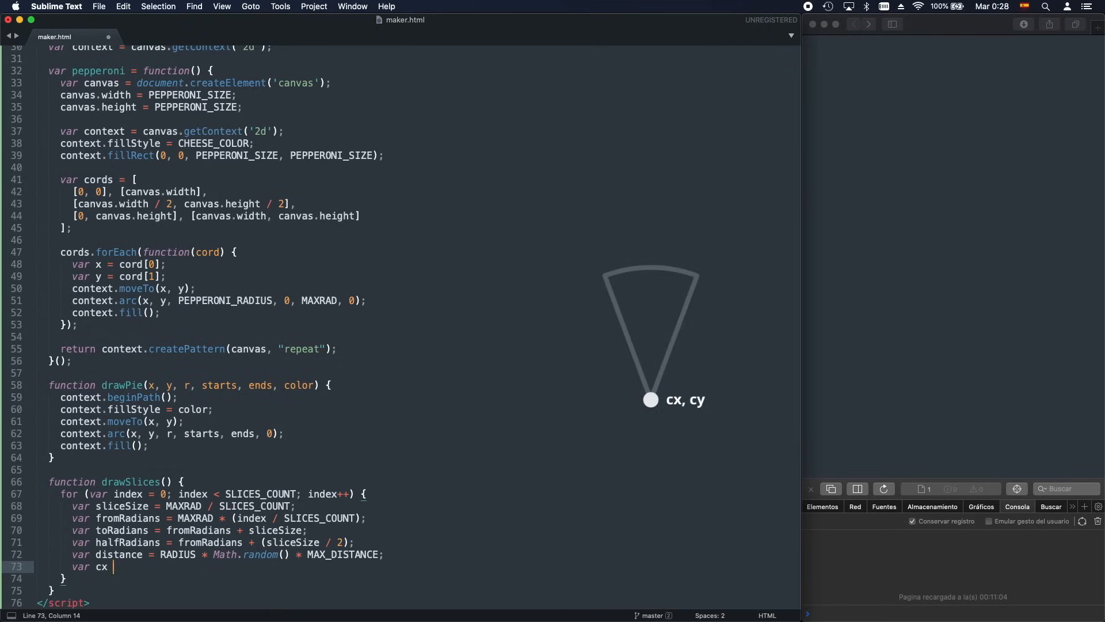
{"action": "type", "text": "= distan"}
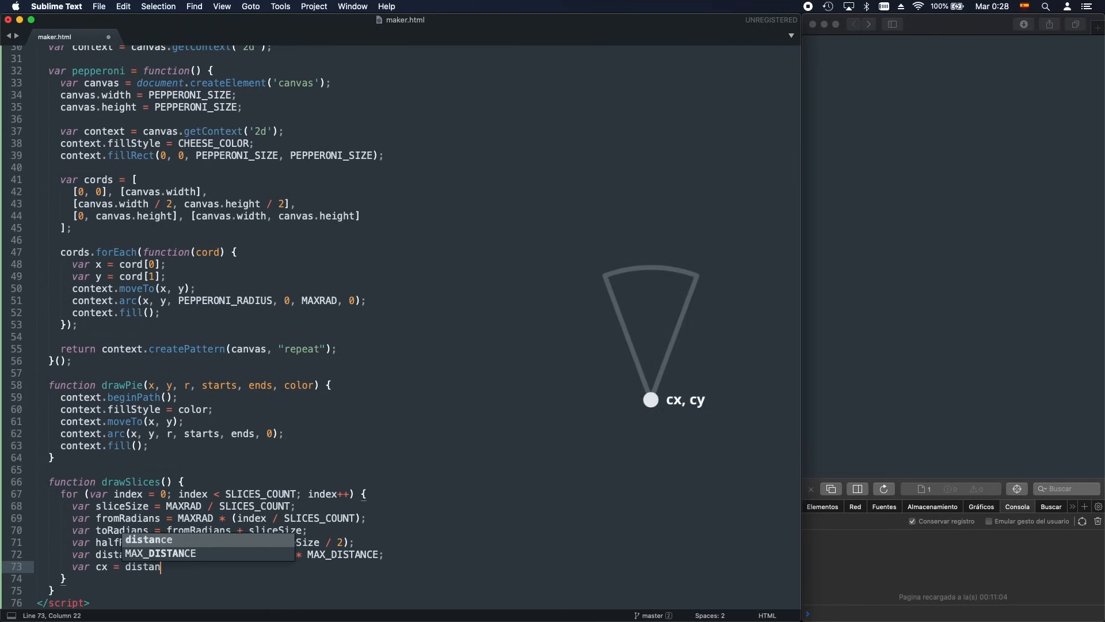
{"action": "type", "text": "ce * Math"}
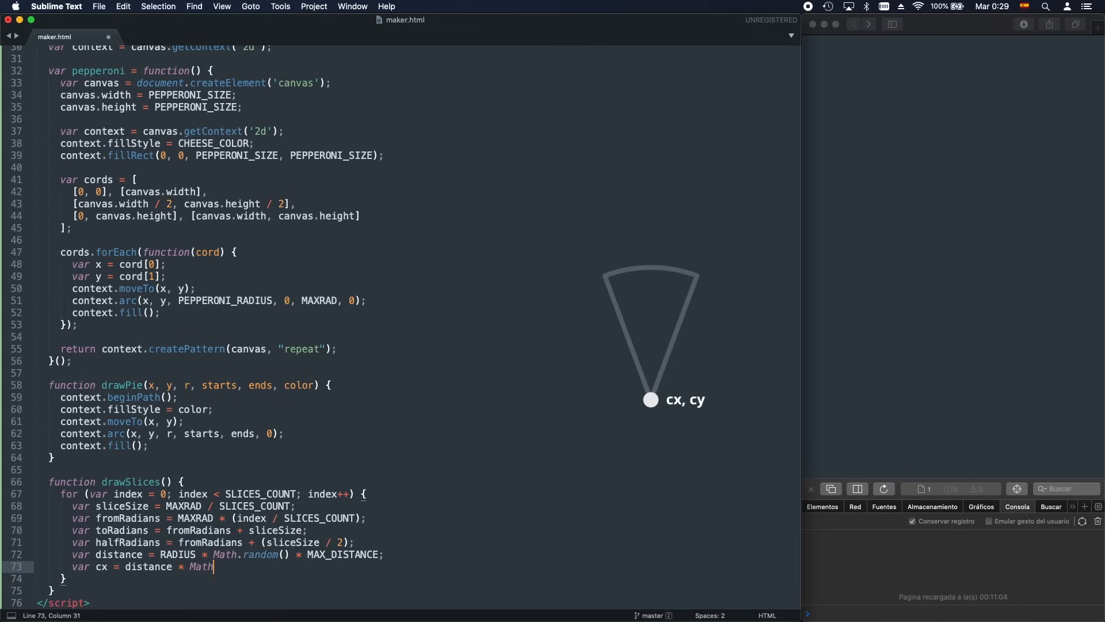
{"action": "type", "text": ".cos(half"}
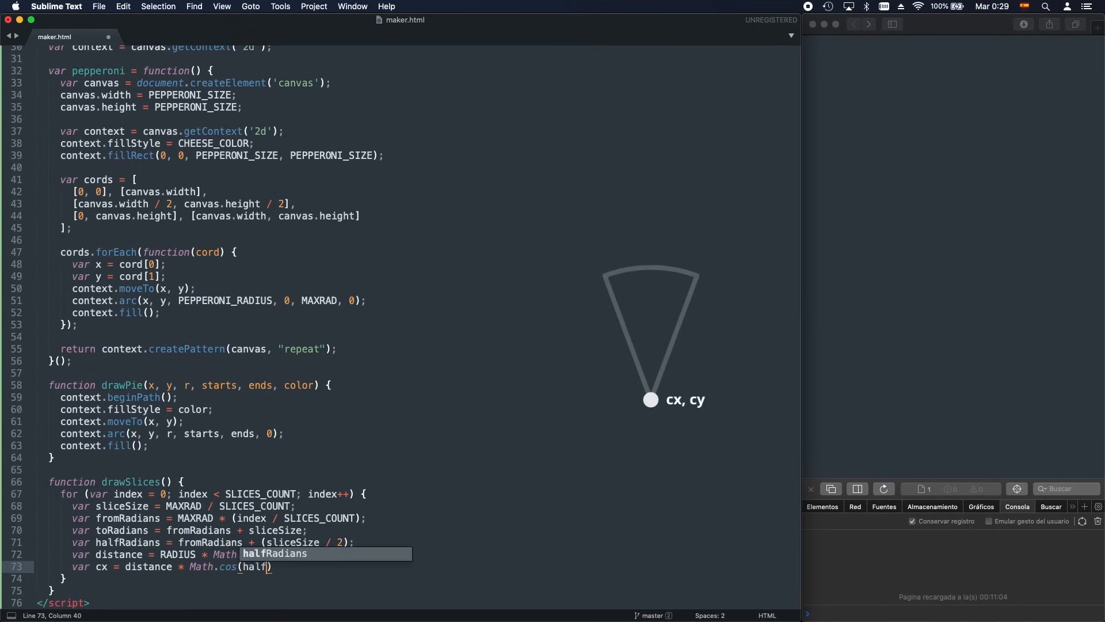
Define cx = distance * Math.cos(halfRadians) + CX, save, and duplicate the line
{"action": "key", "text": "Tab"}
{"action": "type", "text": ") + CX;"}
{"action": "key", "text": "super+s"}
{"action": "scroll", "coordinate": [119, 556], "scroll_direction": "down", "scroll_amount": 3}
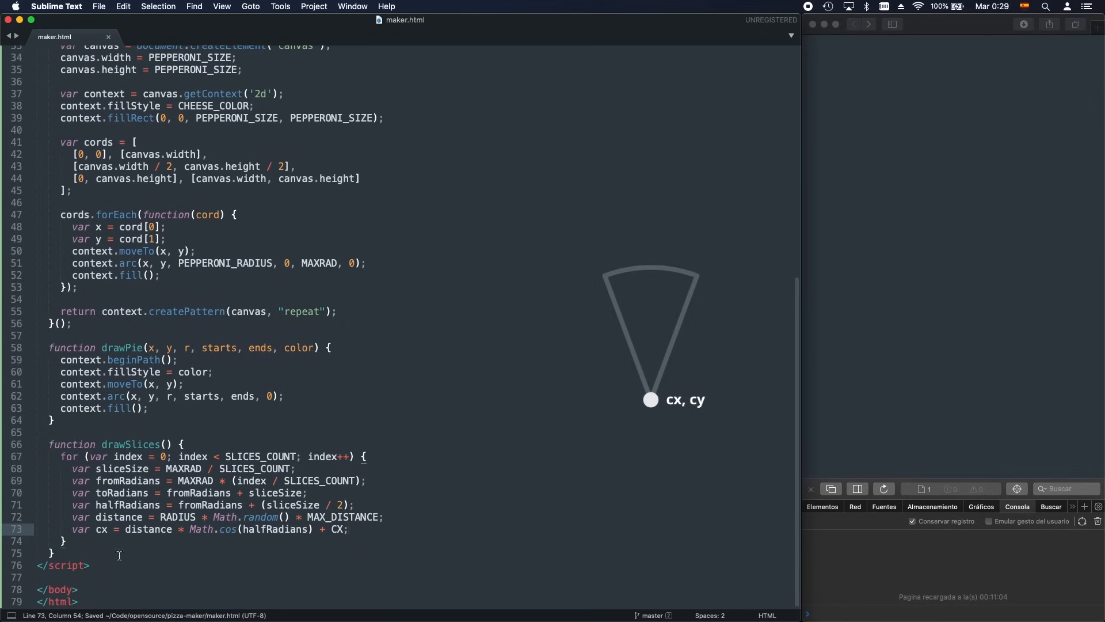
{"action": "double_click", "coordinate": [104, 529]}
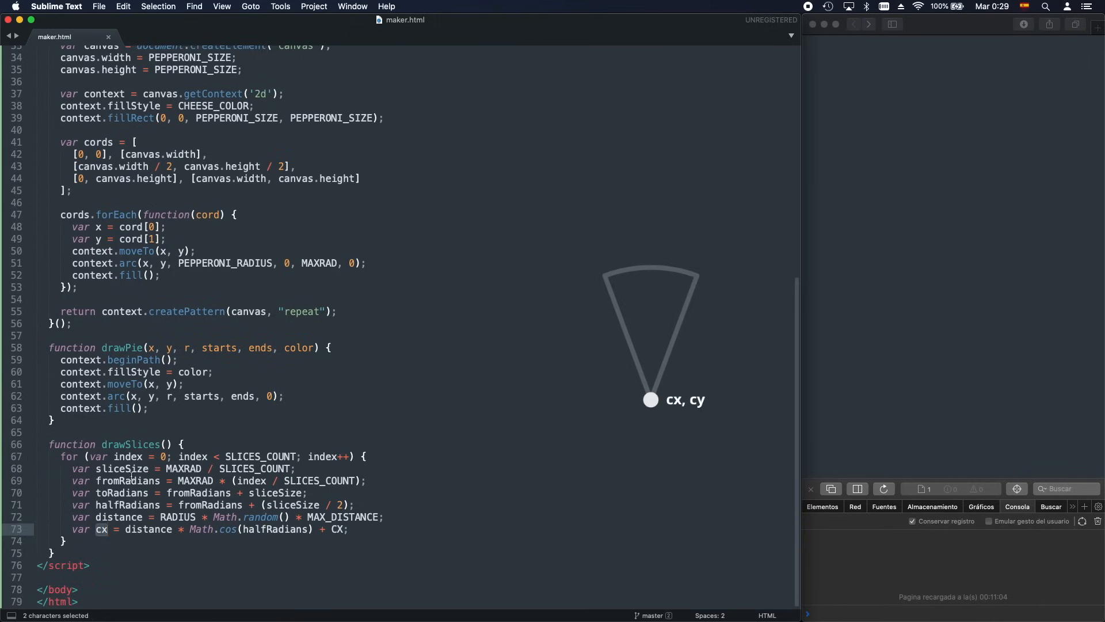
{"action": "double_click", "coordinate": [338, 528]}
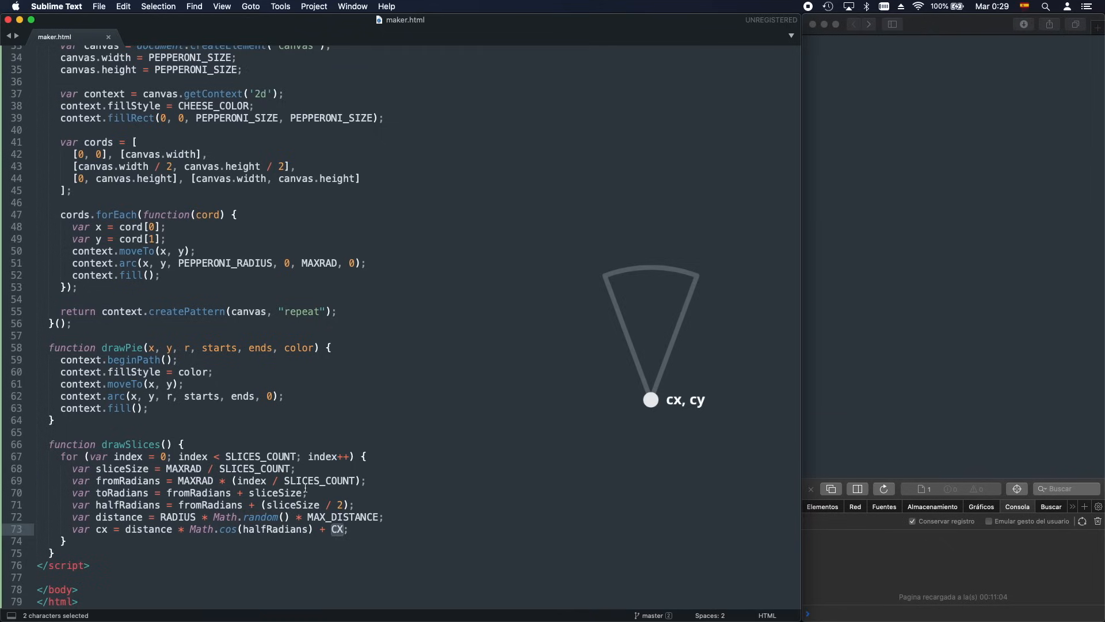
{"action": "key", "text": "Right"}
{"action": "key", "text": "super+shift+d"}
Turn the copy into cy = distance * Math.sin(halfRadians) + CY and save
{"action": "double_click", "coordinate": [103, 540]}
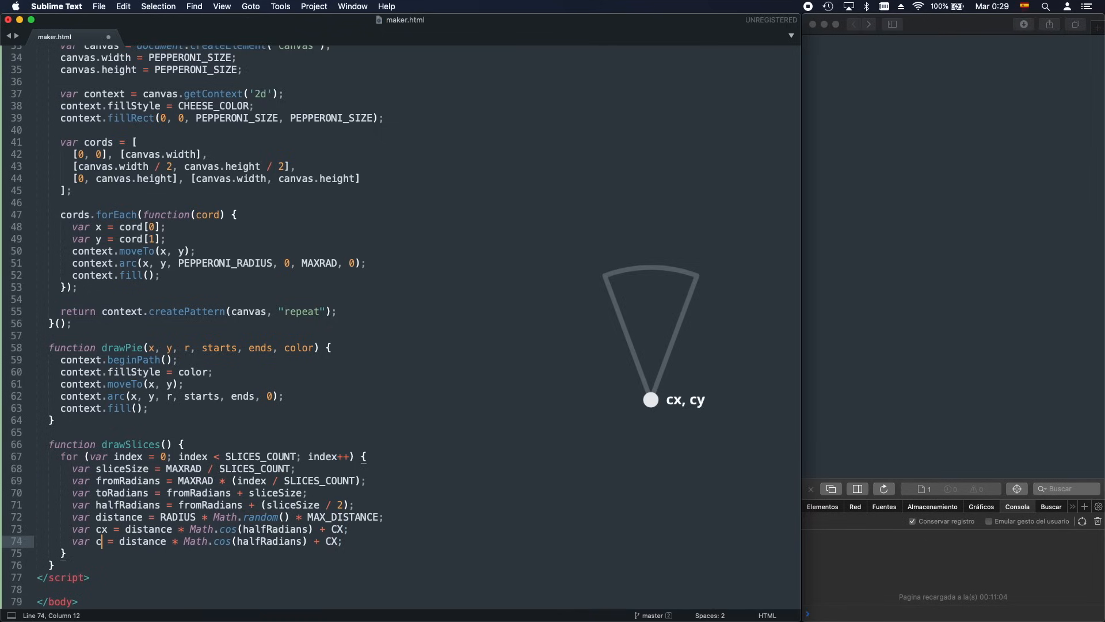
{"action": "type", "text": "cy"}
{"action": "key", "text": "Escape"}
{"action": "double_click", "coordinate": [339, 541]}
{"action": "type", "text": "CY"}
{"action": "key", "text": "Escape"}
{"action": "key", "text": "super+s"}
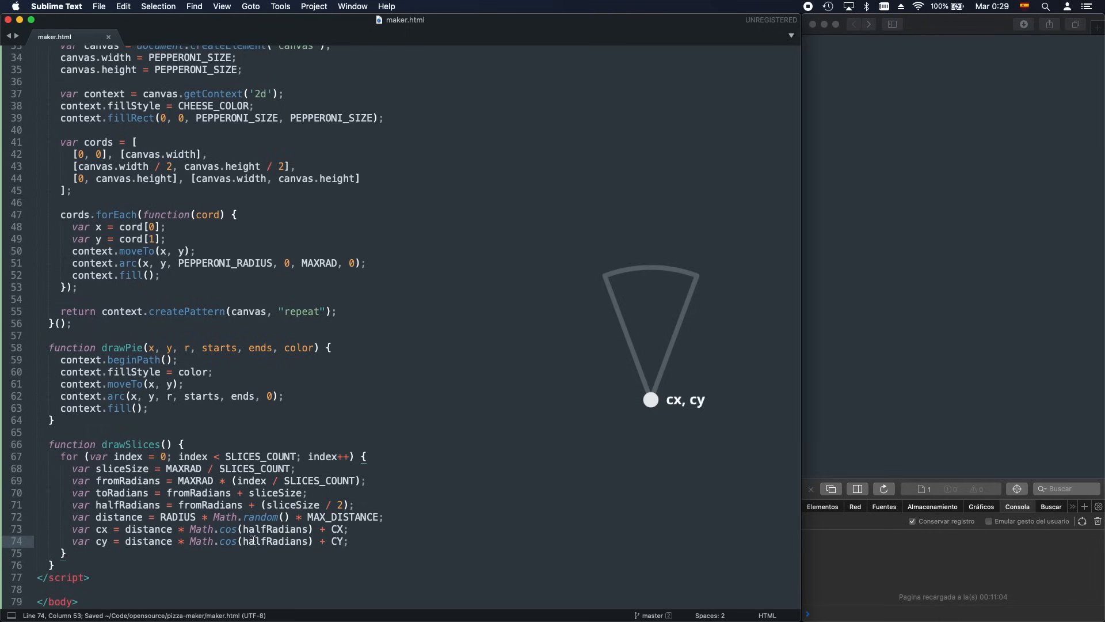
{"action": "double_click", "coordinate": [228, 540]}
{"action": "type", "text": "sin"}
{"action": "left_click", "coordinate": [378, 543]}
{"action": "key", "text": "Return"}
{"action": "key", "text": "Return"}
{"action": "type", "text": "drawPie"}
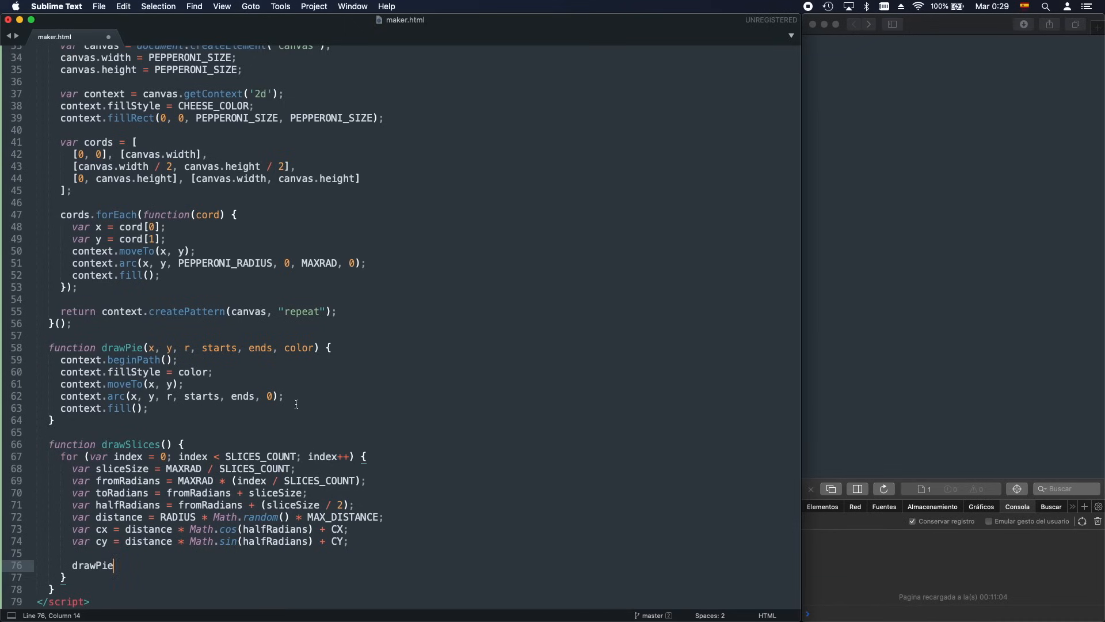
Call drawPie(cx, cy, RADIUS, fromRadians, toRadians, BORDER_COLOR) for each slice and save
{"action": "double_click", "coordinate": [126, 347]}
{"action": "left_click", "coordinate": [124, 566]}
{"action": "type", "text": "(cx, cy"}
{"action": "key", "text": "Escape"}
{"action": "left_click", "coordinate": [107, 541]}
{"action": "left_click", "coordinate": [156, 566]}
{"action": "type", "text": ", RADI"}
{"action": "type", "text": "US, "}
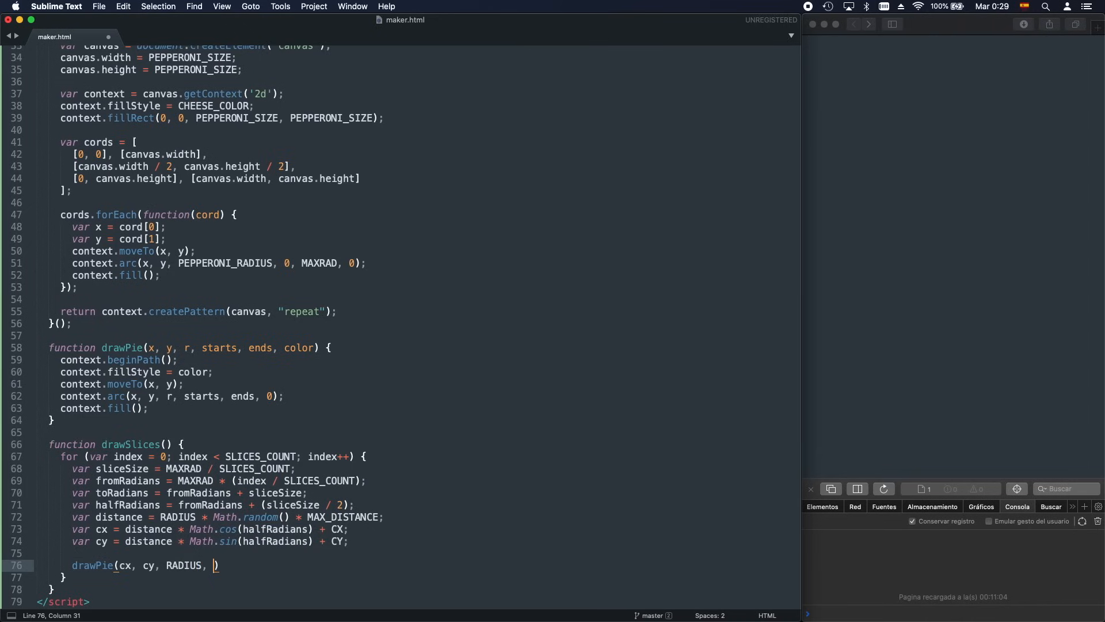
{"action": "type", "text": "fromRa"}
{"action": "key", "text": "Tab"}
{"action": "type", "text": "m "}
{"action": "type", "text": "toRadi"}
{"action": "key", "text": "Tab"}
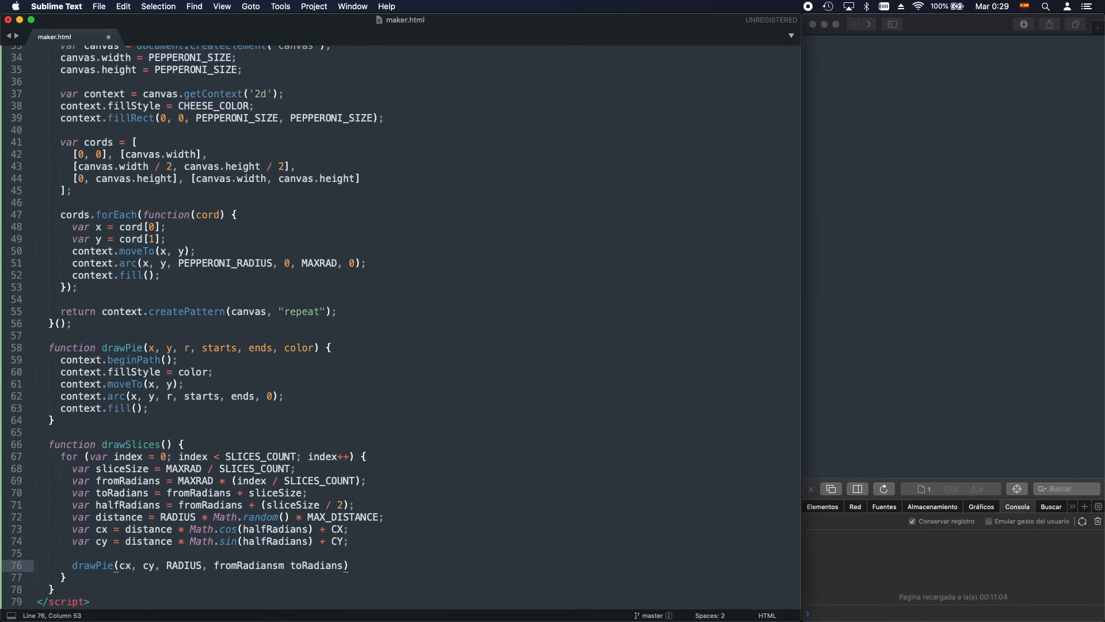
{"action": "type", "text": ", BOR"}
{"action": "key", "text": "Tab"}
{"action": "type", "text": ";"}
{"action": "key", "text": "super+s"}
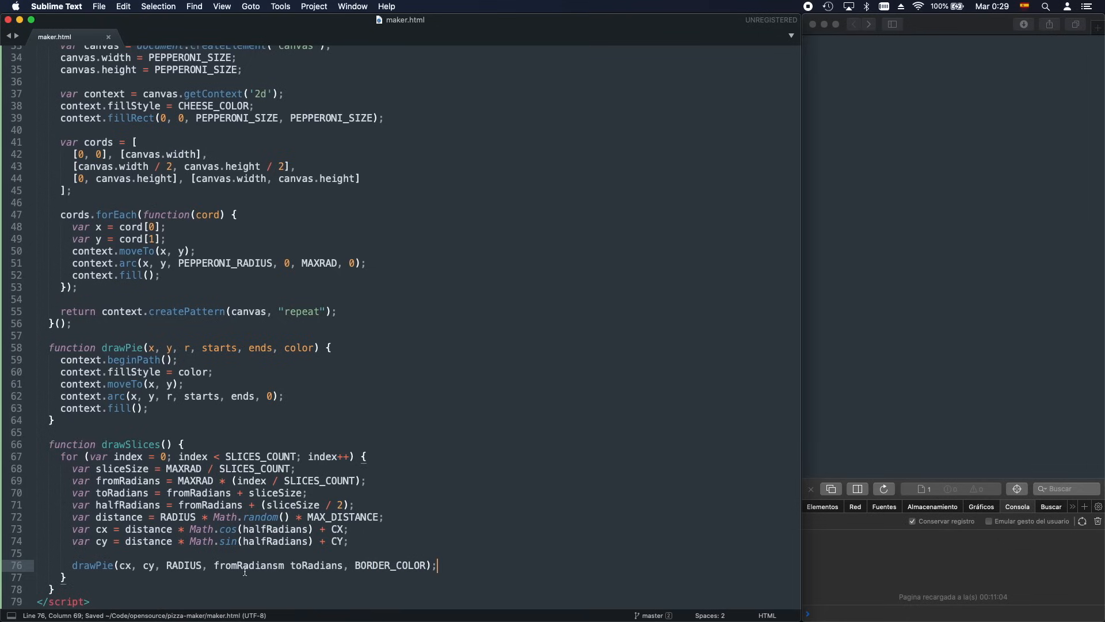
Duplicate the call as drawPie(cx, cy, RADIUS * 0.85, fromRadians, toRadians, pepperoni) and save
{"action": "key", "text": "super+shift+d"}
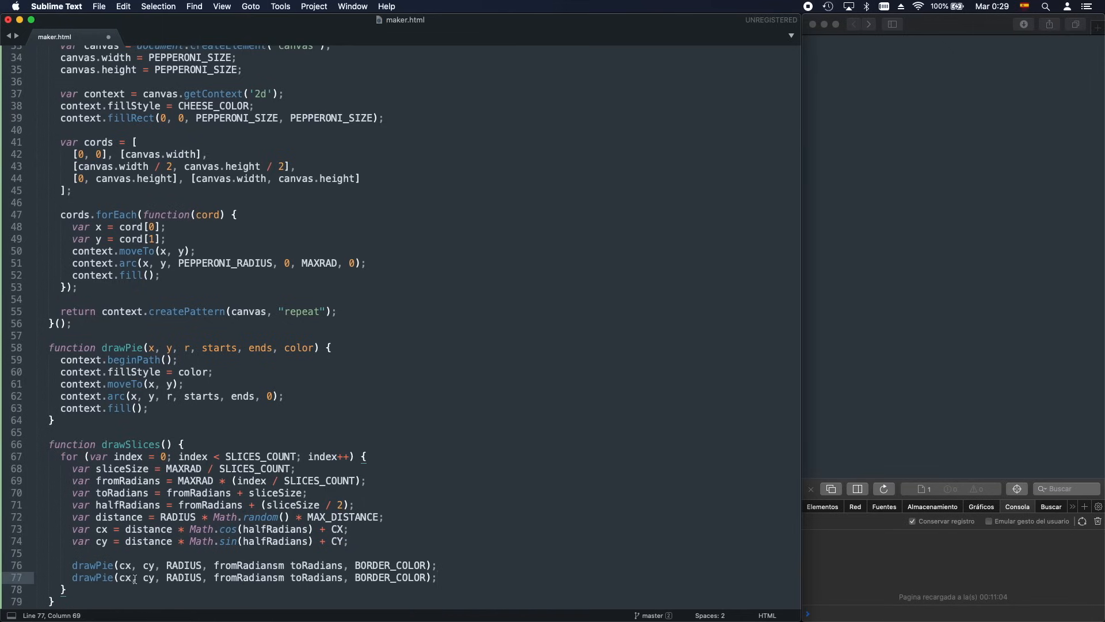
{"action": "left_click", "coordinate": [204, 577]}
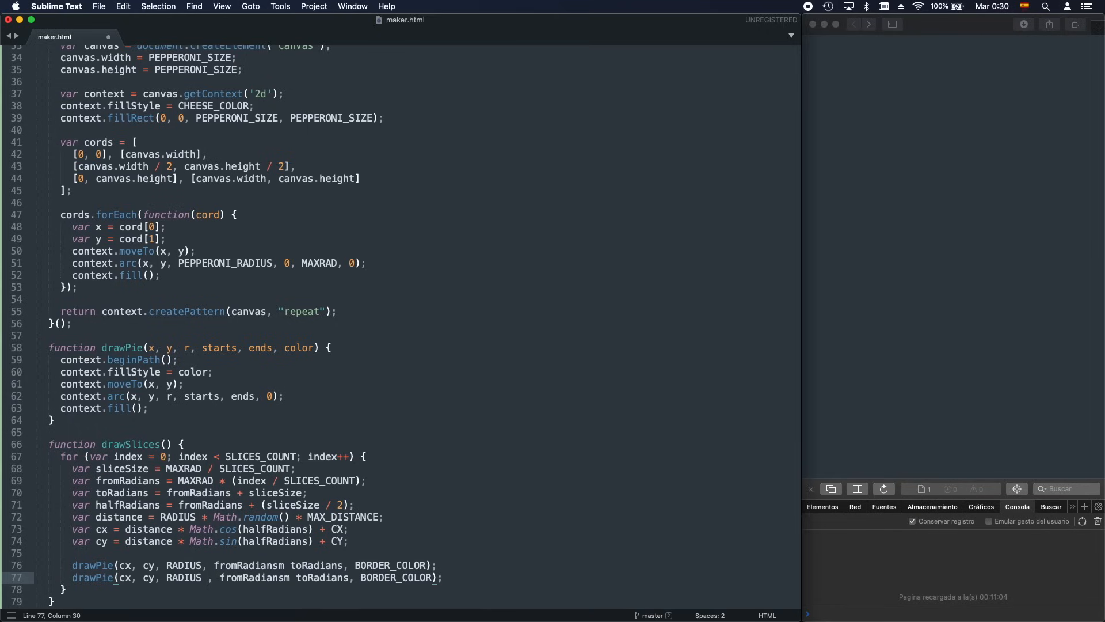
{"action": "type", "text": "* 0.85"}
{"action": "key", "text": "super+s"}
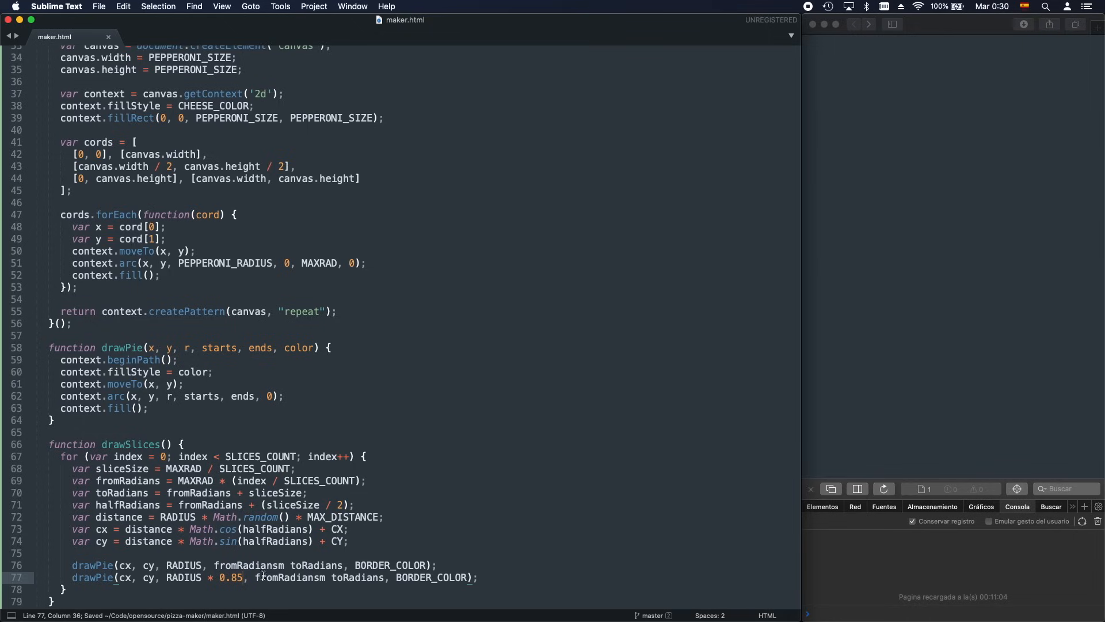
{"action": "double_click", "coordinate": [431, 578]}
{"action": "type", "text": "pe"}
{"action": "type", "text": "pperoni"}
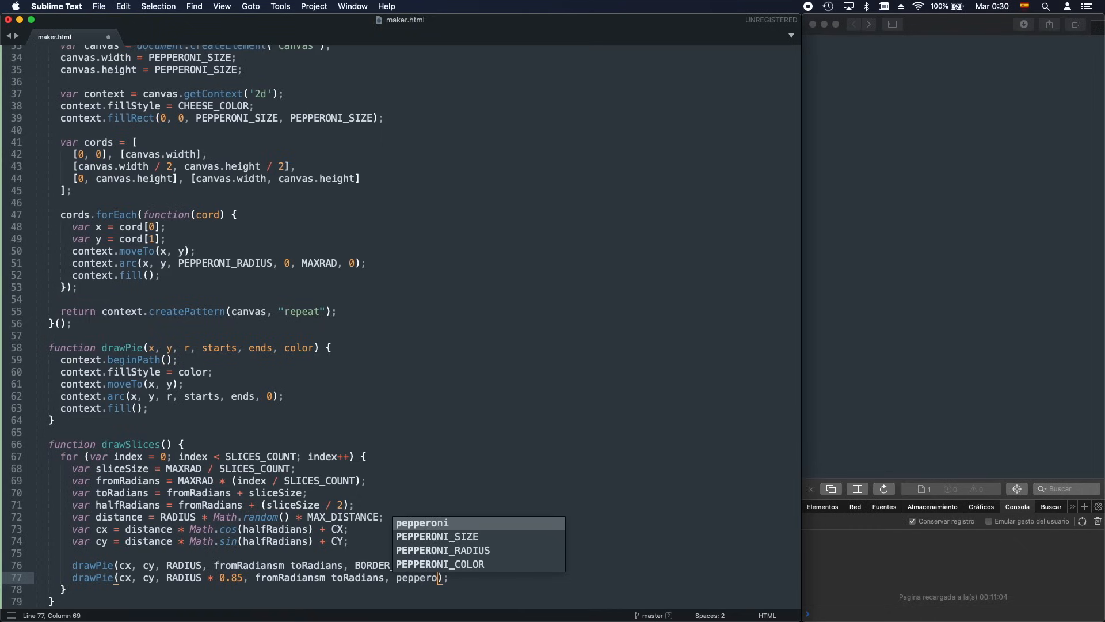
{"action": "type", "text": "g"}
{"action": "key", "text": "BackSpace"}
{"action": "key", "text": "super+s"}
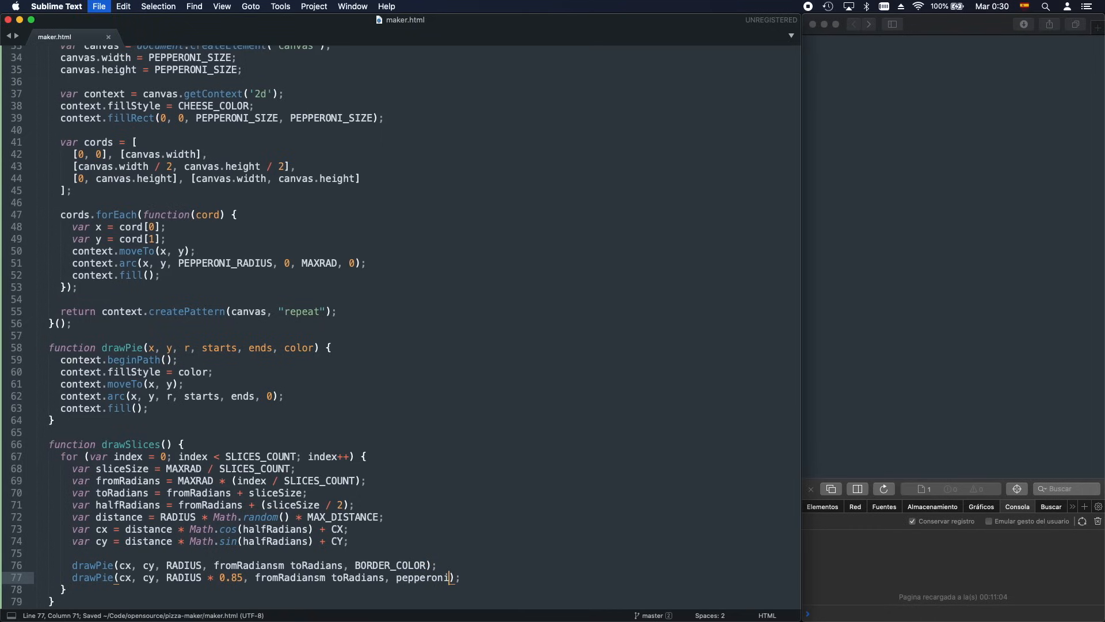
{"action": "double_click", "coordinate": [399, 577]}
{"action": "scroll", "coordinate": [397, 576], "scroll_direction": "down", "scroll_amount": 2}
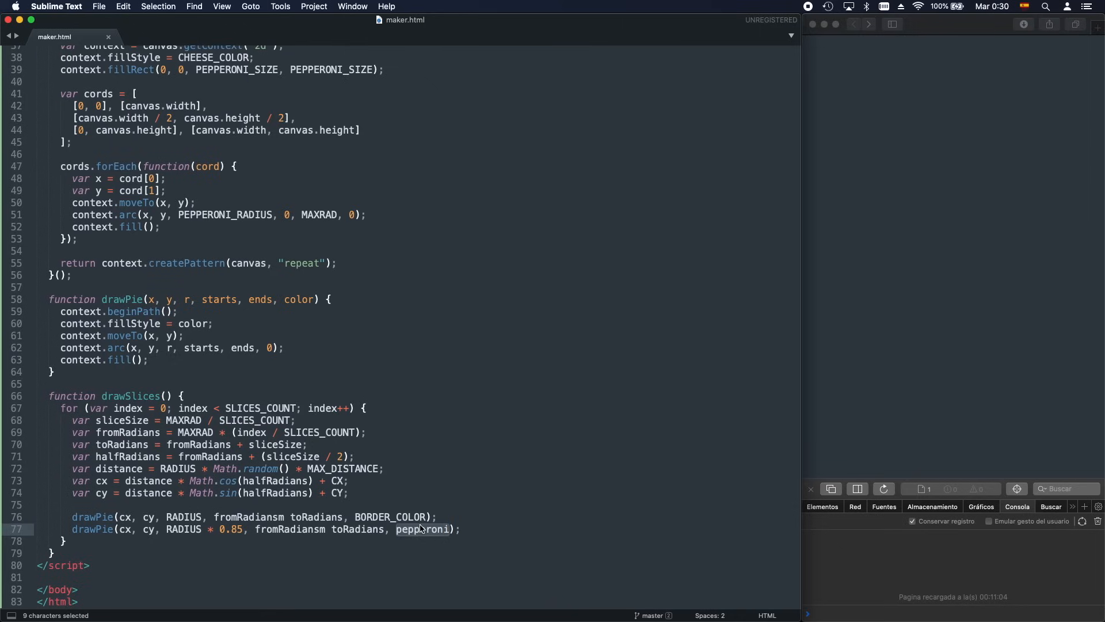
Call drawSlices() after the function, save and reload the page in Safari
{"action": "left_click", "coordinate": [203, 552]}
{"action": "key", "text": "Return"}
{"action": "key", "text": "Return"}
{"action": "type", "text": "d"}
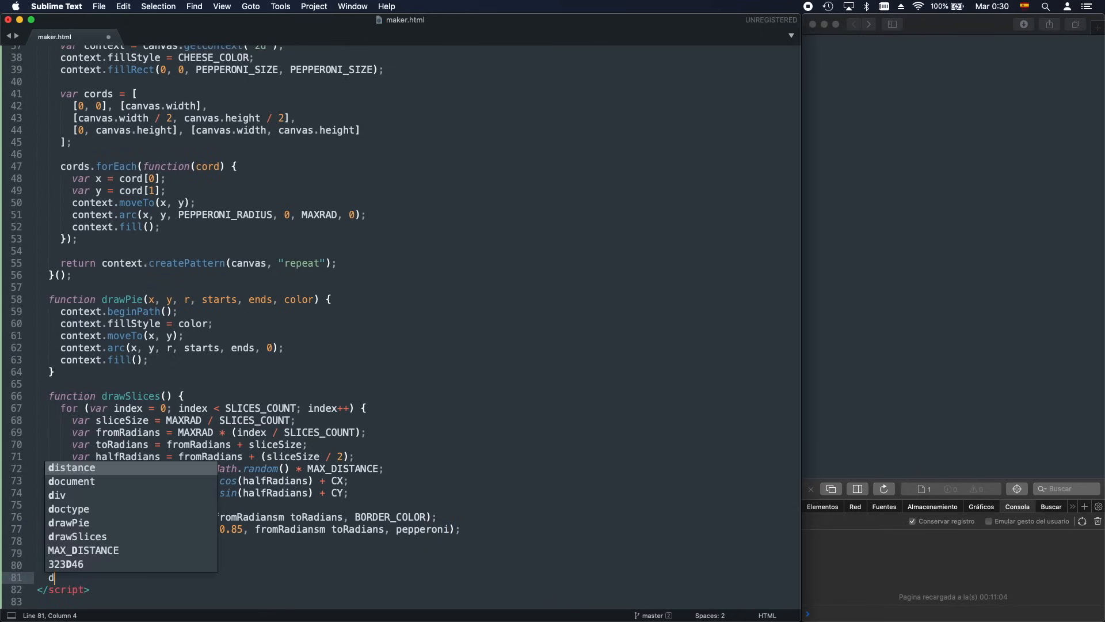
{"action": "type", "text": "raw"}
{"action": "key", "text": "Down"}
{"action": "key", "text": "Tab"}
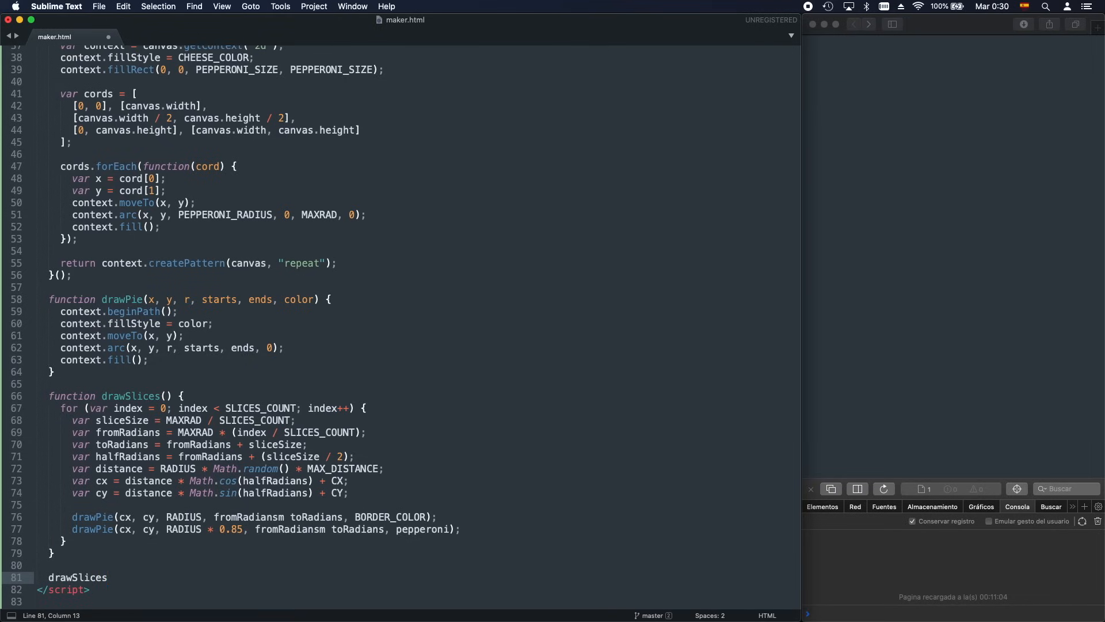
{"action": "type", "text": "();"}
{"action": "key", "text": "super+s"}
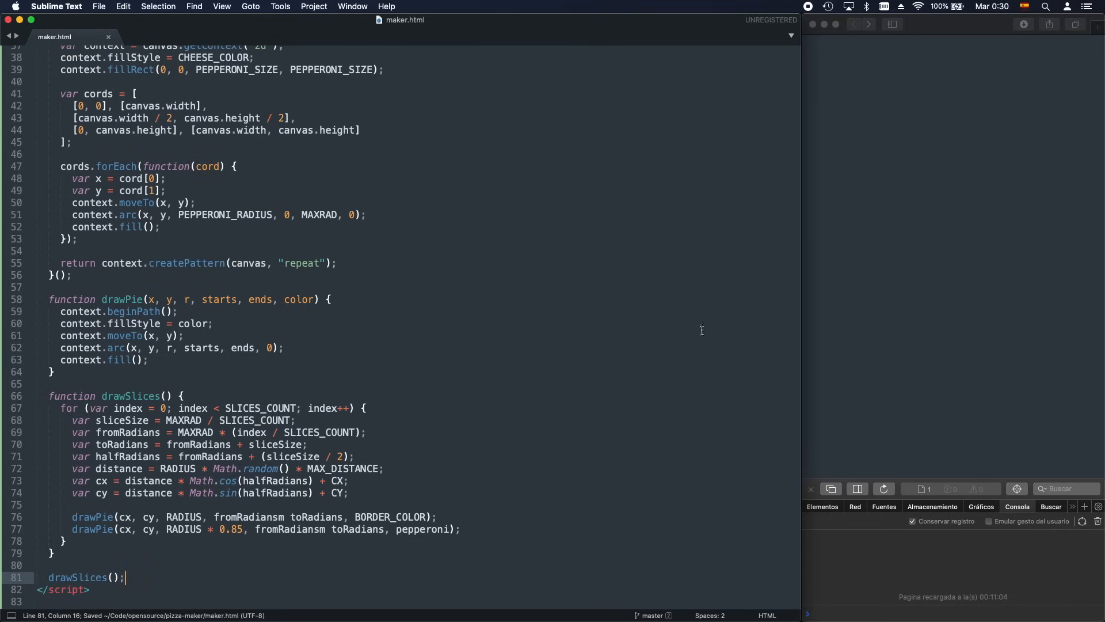
{"action": "left_click", "coordinate": [895, 289]}
{"action": "key", "text": "super+r"}
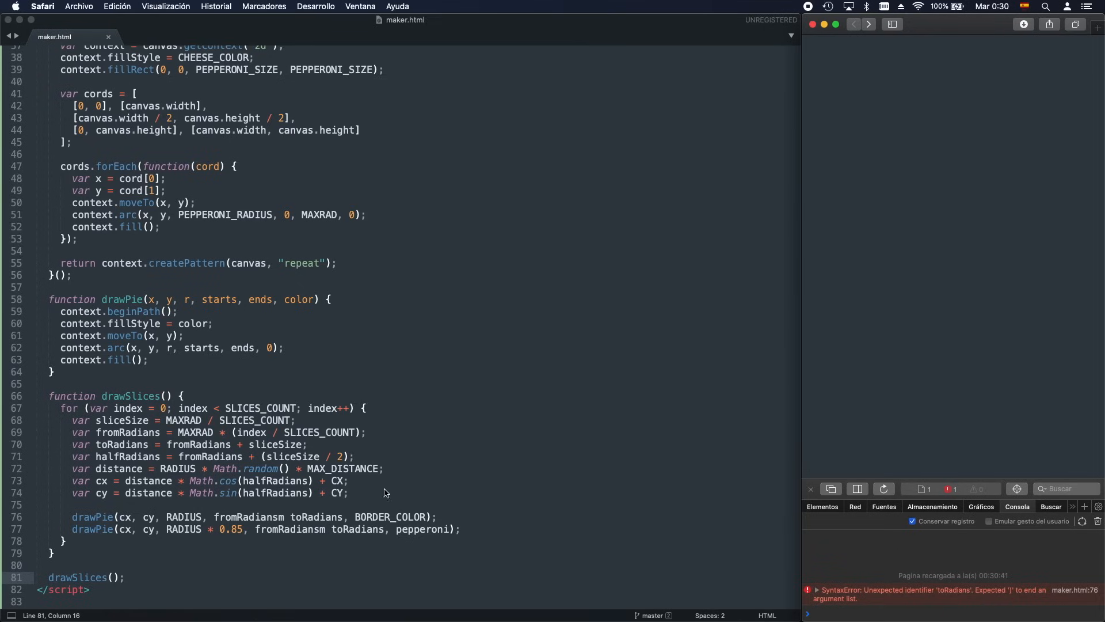
Fix 'fromRadiansm' to 'fromRadians,' in both drawPie calls, save and reload the pizza page
{"action": "left_click", "coordinate": [310, 495]}
{"action": "left_click", "coordinate": [286, 516]}
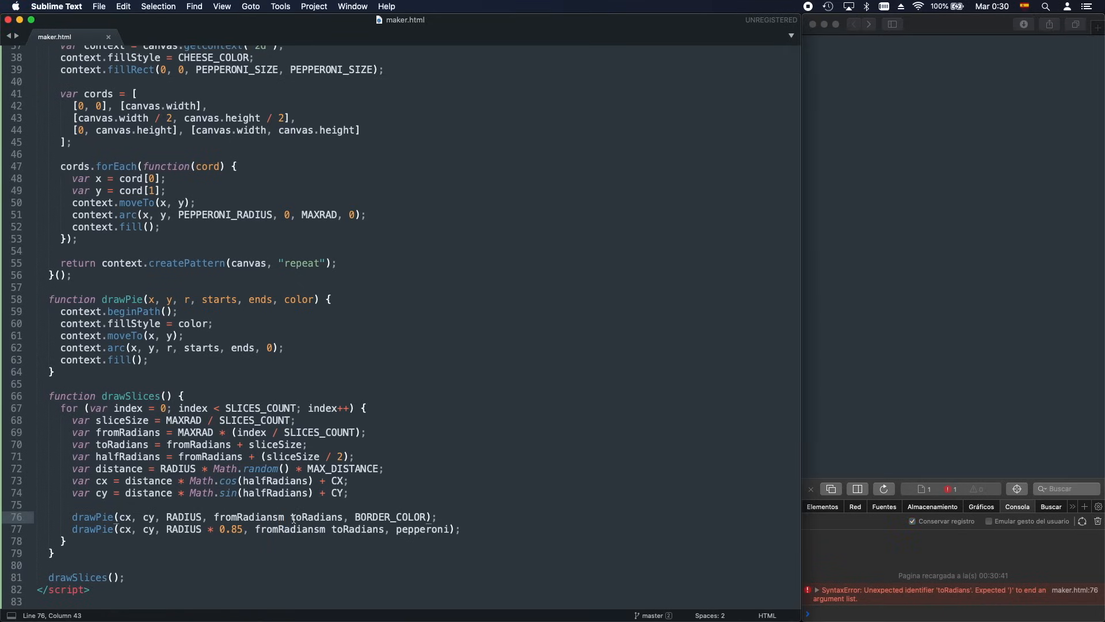
{"action": "key", "text": "BackSpace"}
{"action": "type", "text": ","}
{"action": "left_click", "coordinate": [327, 528]}
{"action": "key", "text": "BackSpace"}
{"action": "type", "text": ","}
{"action": "key", "text": "super+s"}
{"action": "left_click", "coordinate": [911, 370]}
{"action": "key", "text": "super+r"}
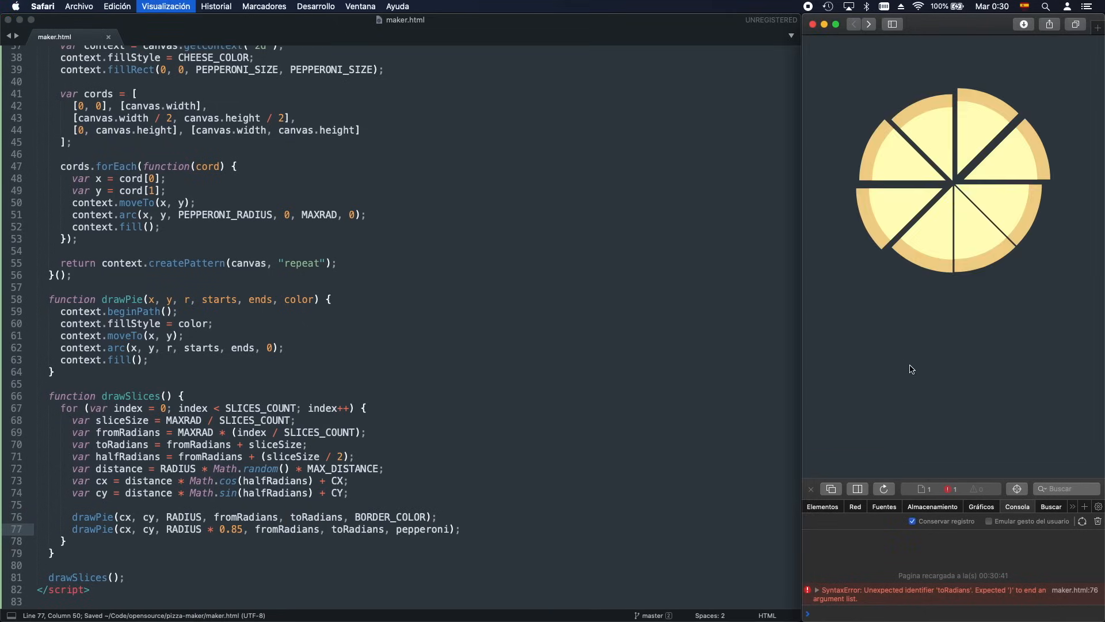
{"action": "key", "text": "super+r"}
{"action": "key", "text": "super+r"}
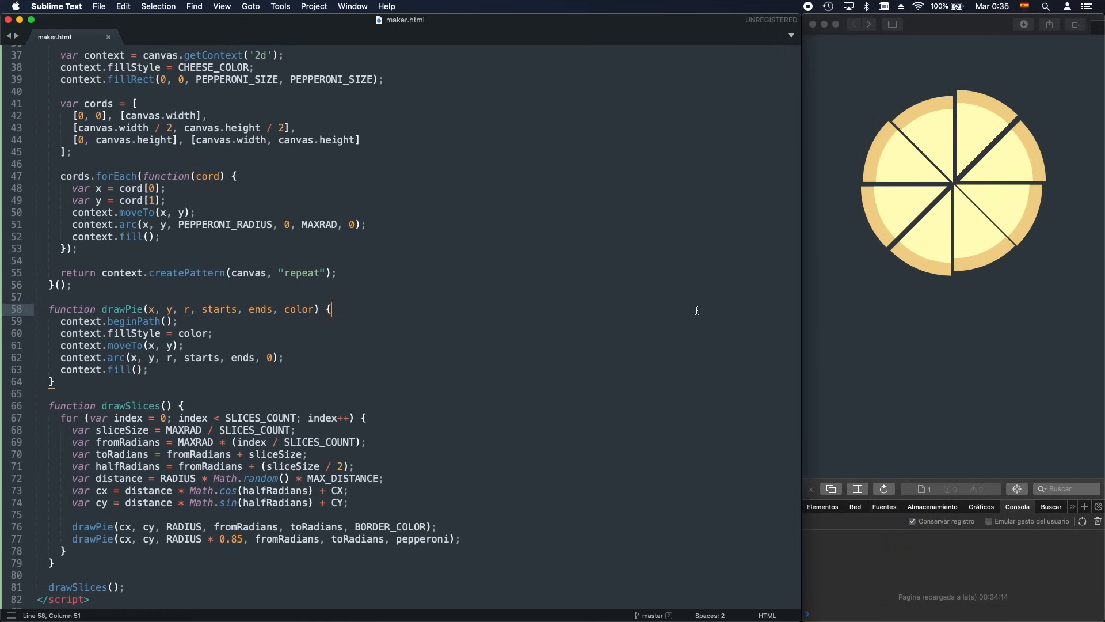
{"action": "scroll", "coordinate": [156, 263], "scroll_direction": "up", "scroll_amount": 3}
Set context.fillStyle = PEPPERONI_COLOR before cords.forEach, save and reload to show red pepperoni
{"action": "left_click", "coordinate": [166, 275]}
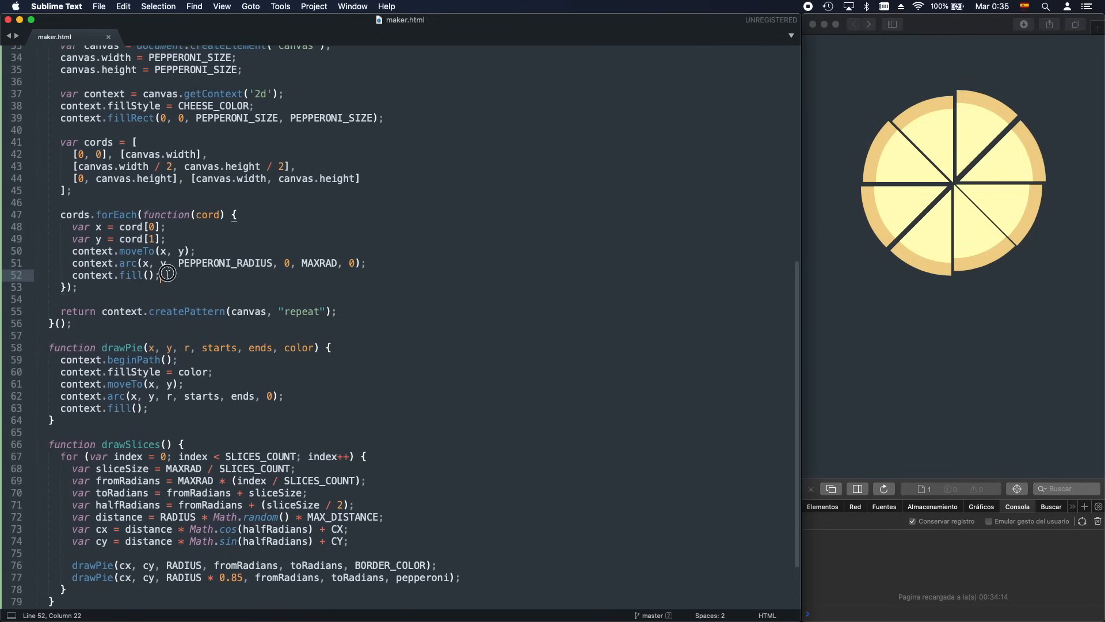
{"action": "scroll", "coordinate": [166, 275], "scroll_direction": "up", "scroll_amount": 5}
{"action": "left_click", "coordinate": [132, 243]}
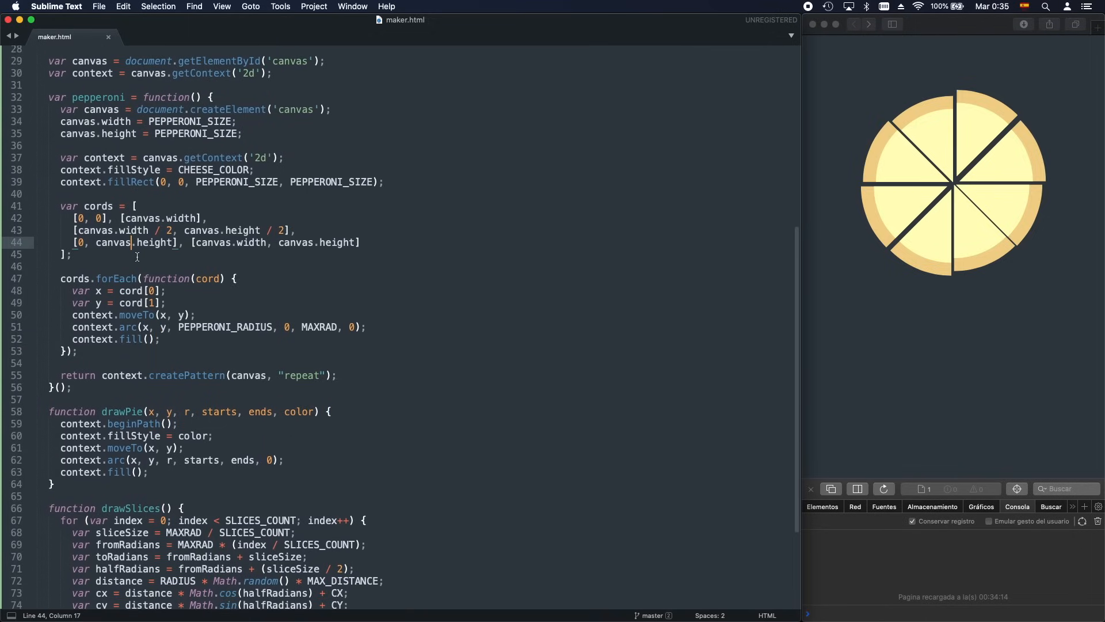
{"action": "scroll", "coordinate": [136, 256], "scroll_direction": "up", "scroll_amount": 1}
{"action": "left_click", "coordinate": [127, 260]}
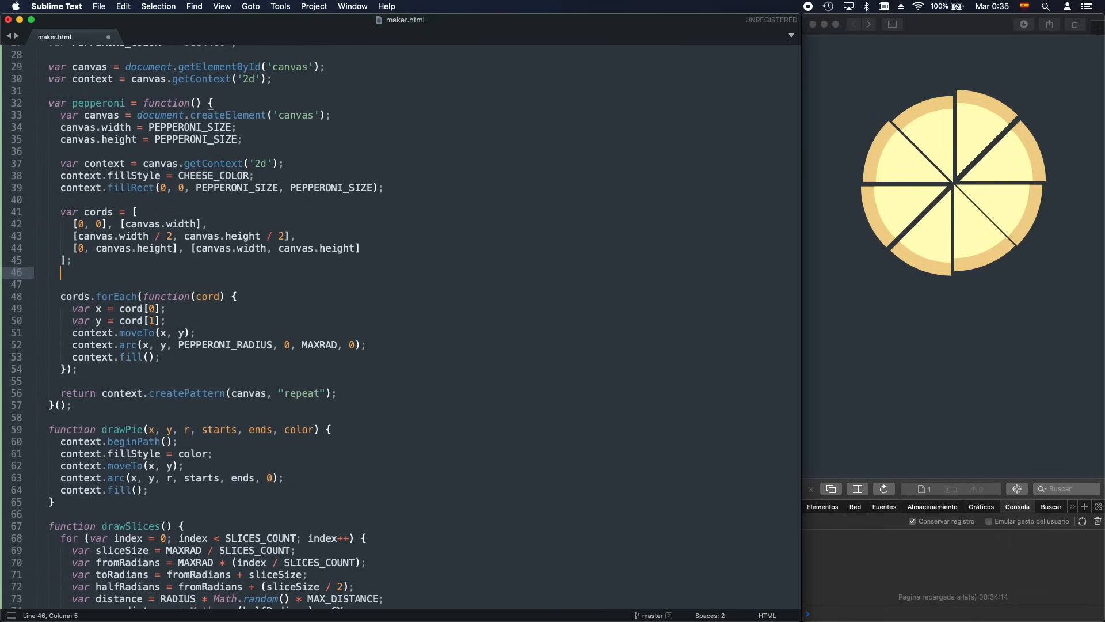
{"action": "key", "text": "Return"}
{"action": "key", "text": "Return"}
{"action": "type", "text": "context.fi"}
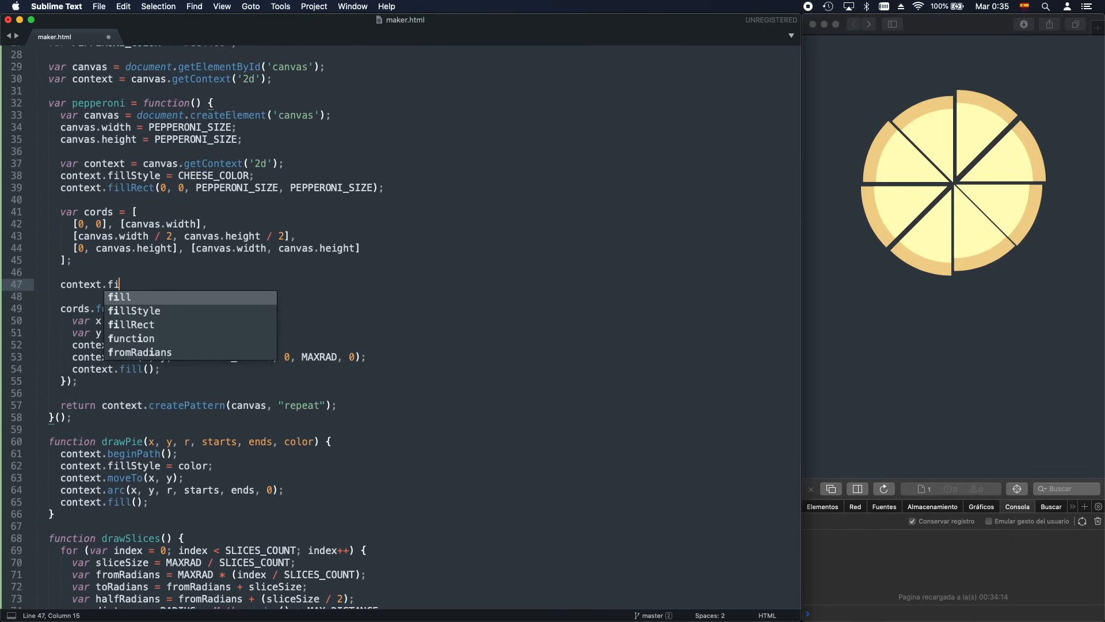
{"action": "type", "text": "llColo"}
{"action": "key", "text": "BackSpace"}
{"action": "key", "text": "BackSpace"}
{"action": "key", "text": "BackSpace"}
{"action": "type", "text": "ll"}
{"action": "key", "text": "Tab"}
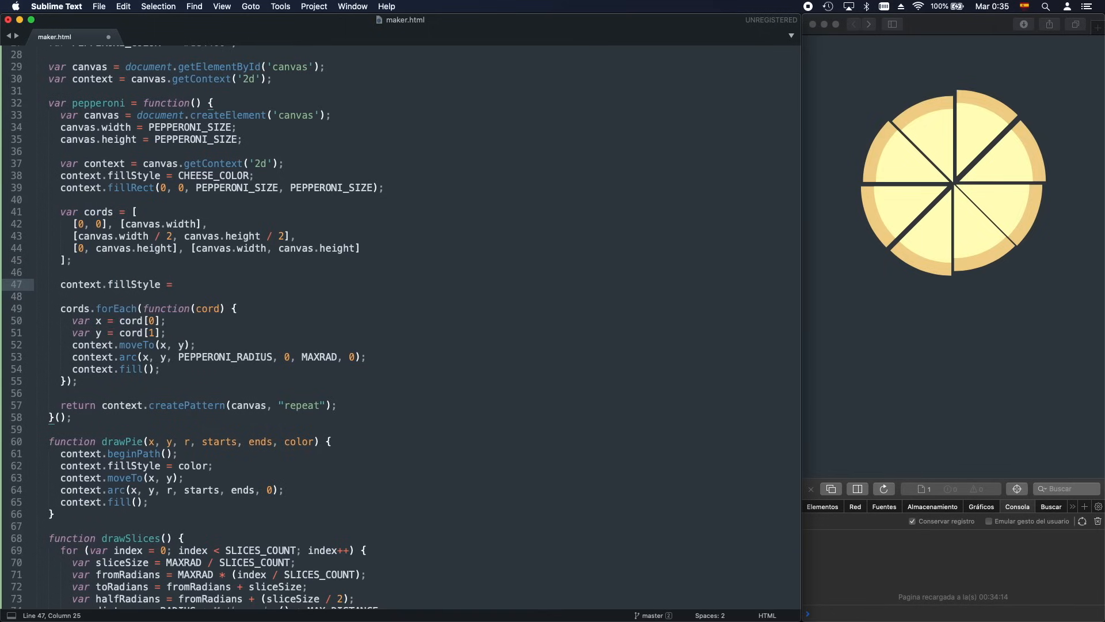
{"action": "type", "text": "PEPPER"}
{"action": "key", "text": "Down"}
{"action": "key", "text": "Down"}
{"action": "key", "text": "Tab"}
{"action": "type", "text": ";"}
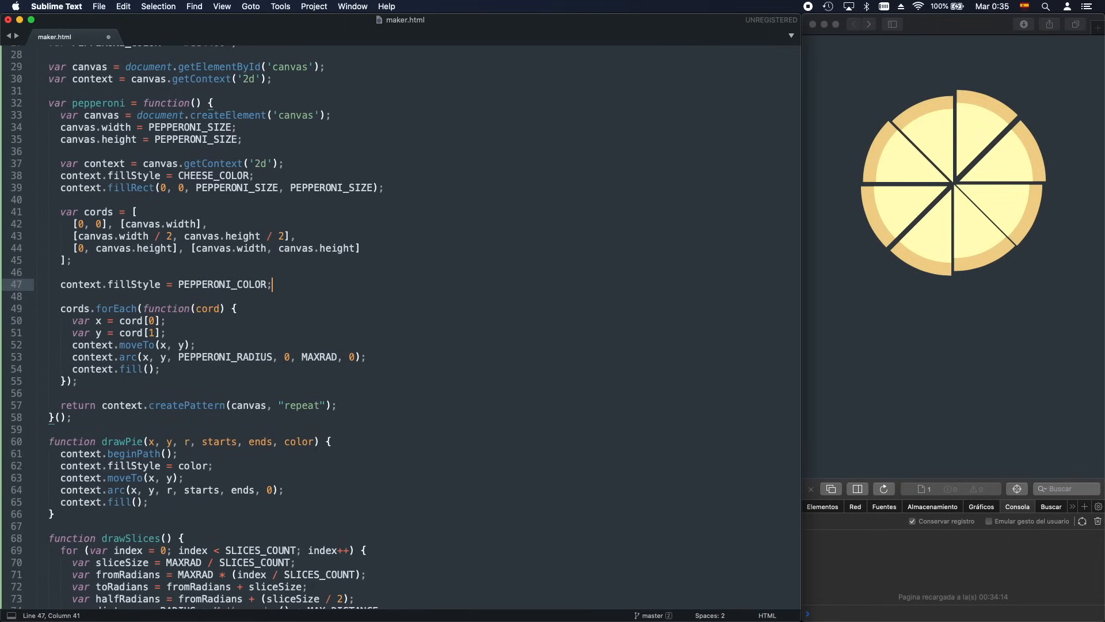
{"action": "key", "text": "super+s"}
{"action": "left_click", "coordinate": [852, 366]}
{"action": "key", "text": "super+r"}
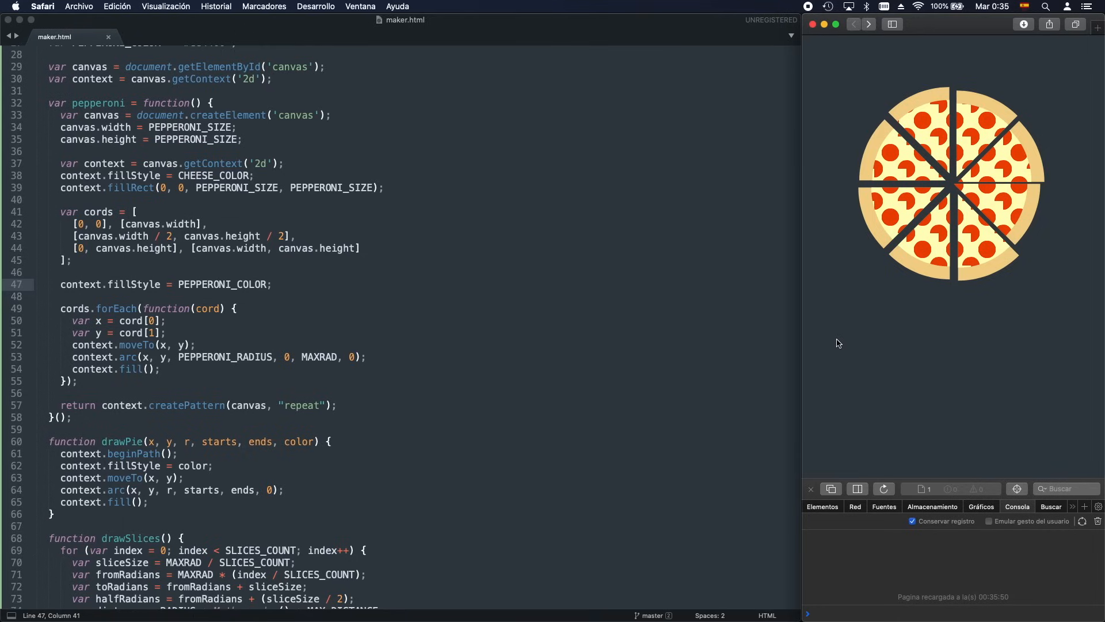
Correct the second pepperoni coordinate on line 42 to [canvas.width, 0] and save maker.html
{"action": "left_click", "coordinate": [489, 242]}
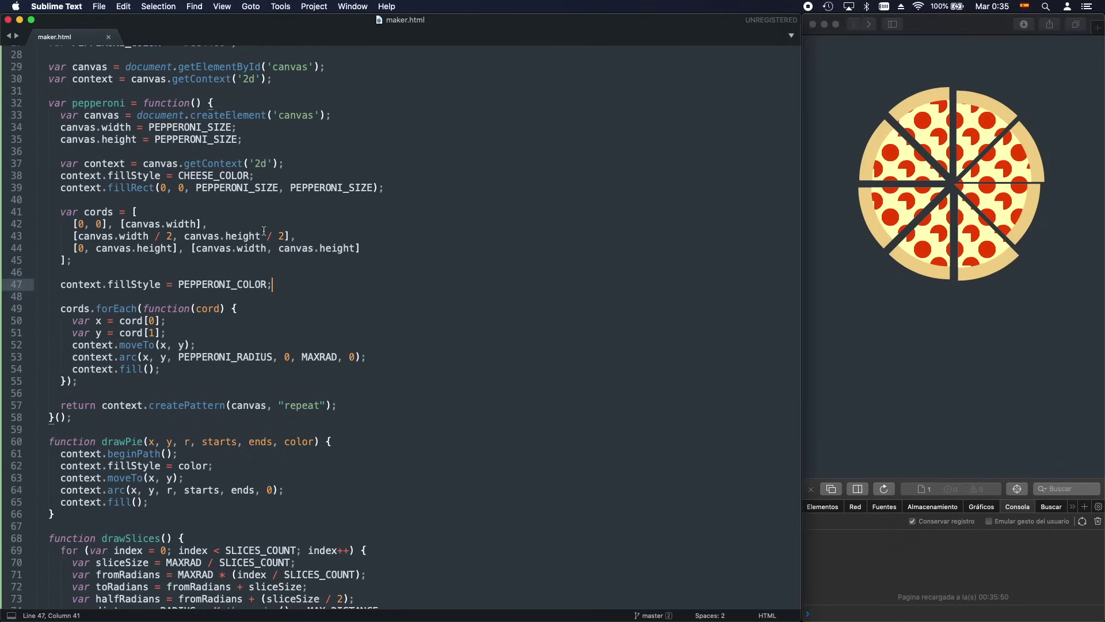
{"action": "left_click", "coordinate": [198, 224]}
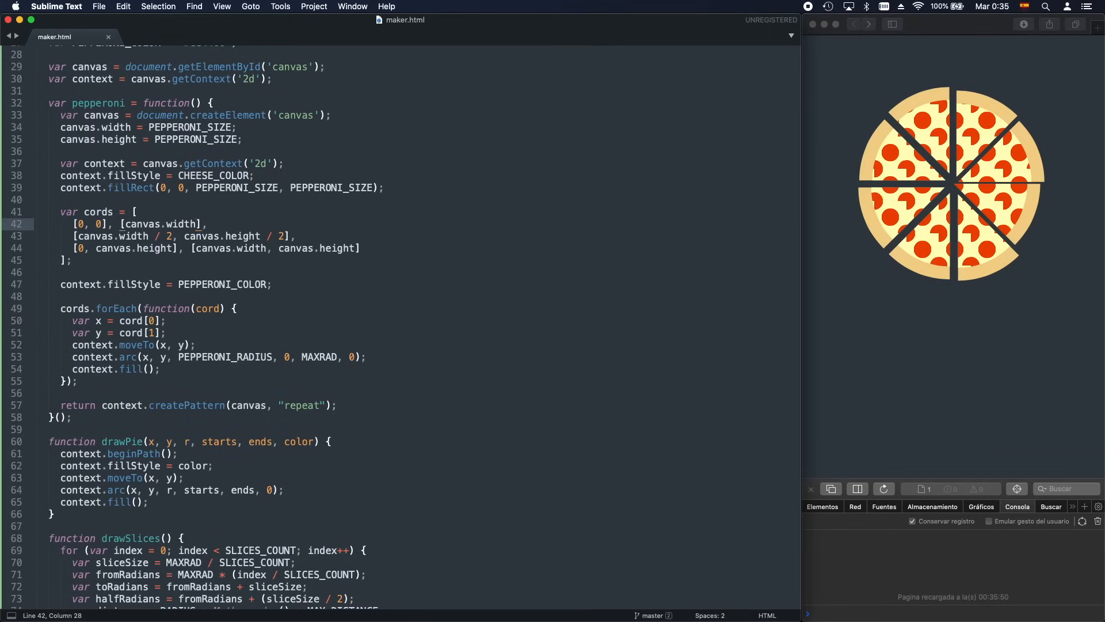
{"action": "type", "text": ", 0"}
{"action": "key", "text": "super+s"}
Reload the pizza in Safari several times to see new random slice offsets
{"action": "left_click", "coordinate": [898, 345]}
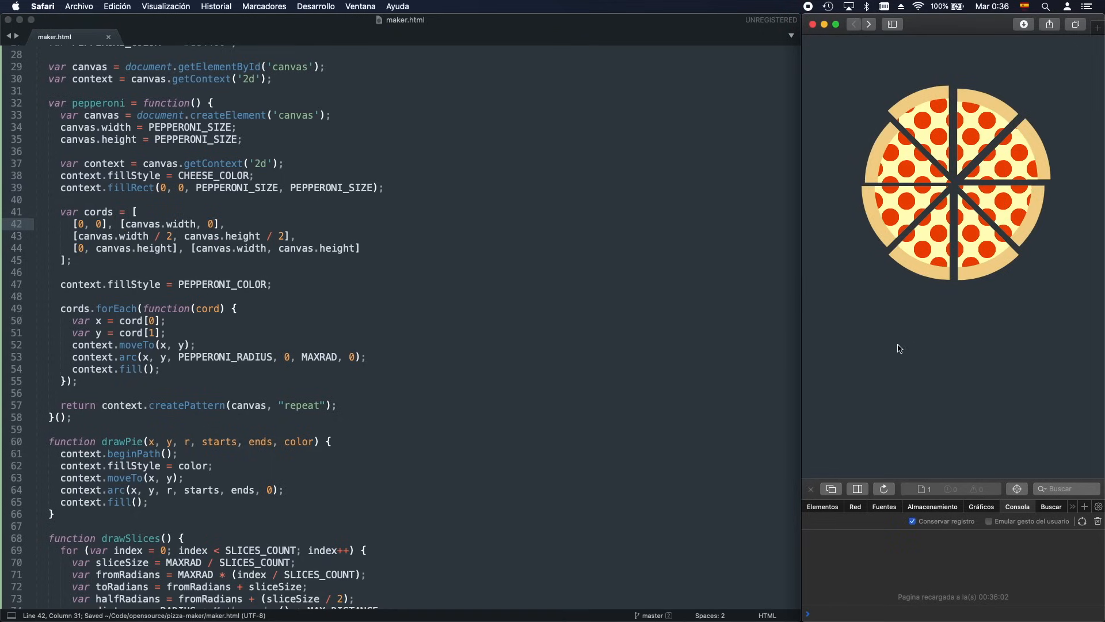
{"action": "key", "text": "super+r"}
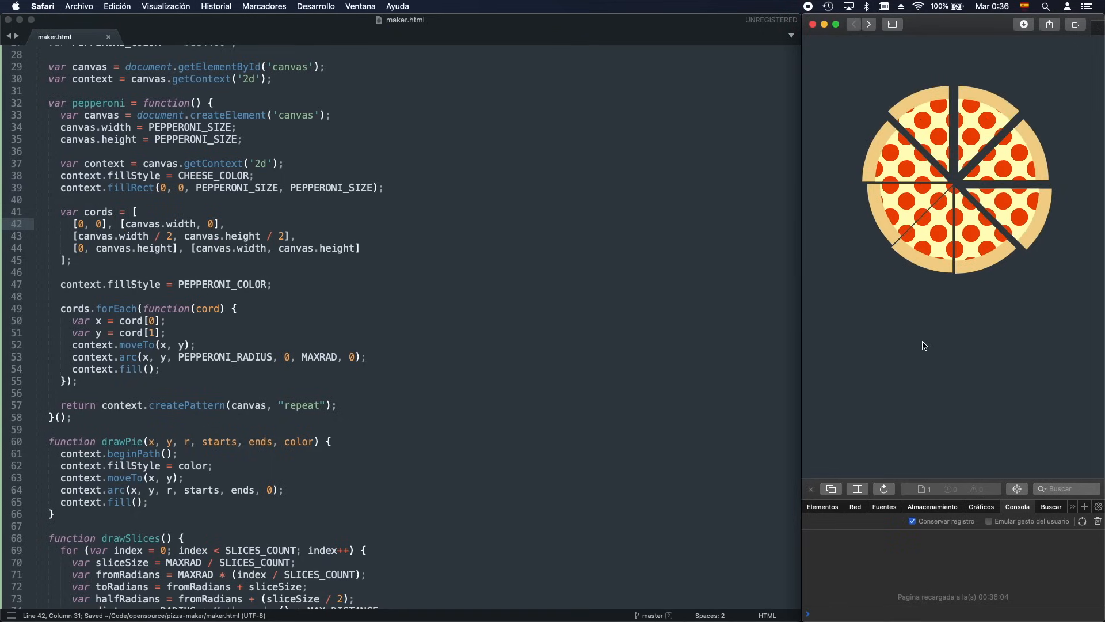
{"action": "key", "text": "super+r"}
{"action": "key", "text": "super+r"}
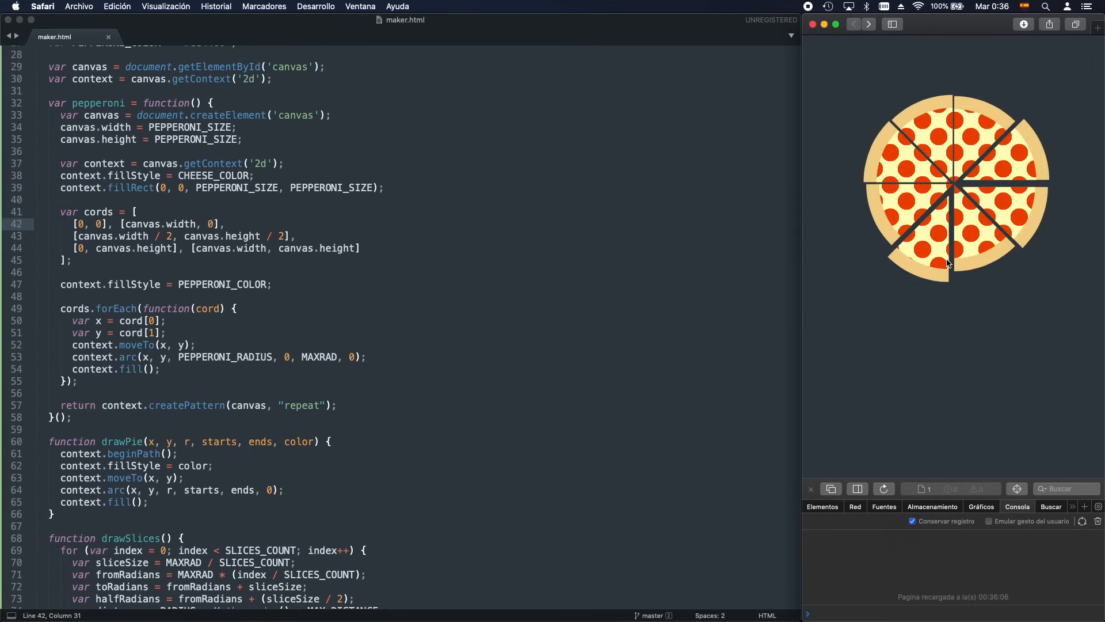
{"action": "key", "text": "super+r"}
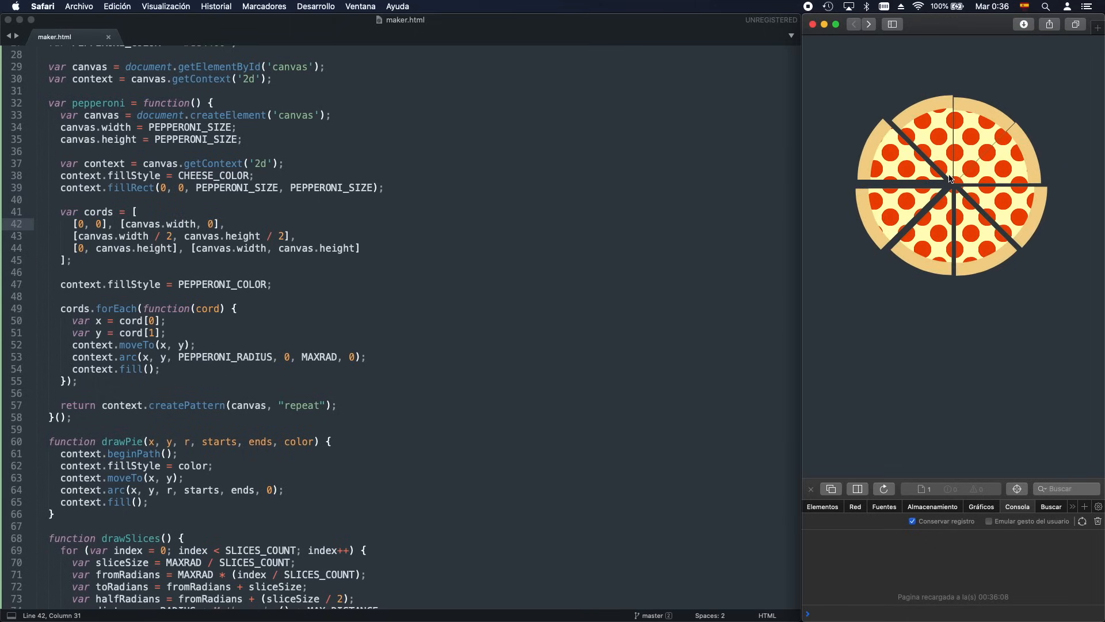
{"action": "key", "text": "super+r"}
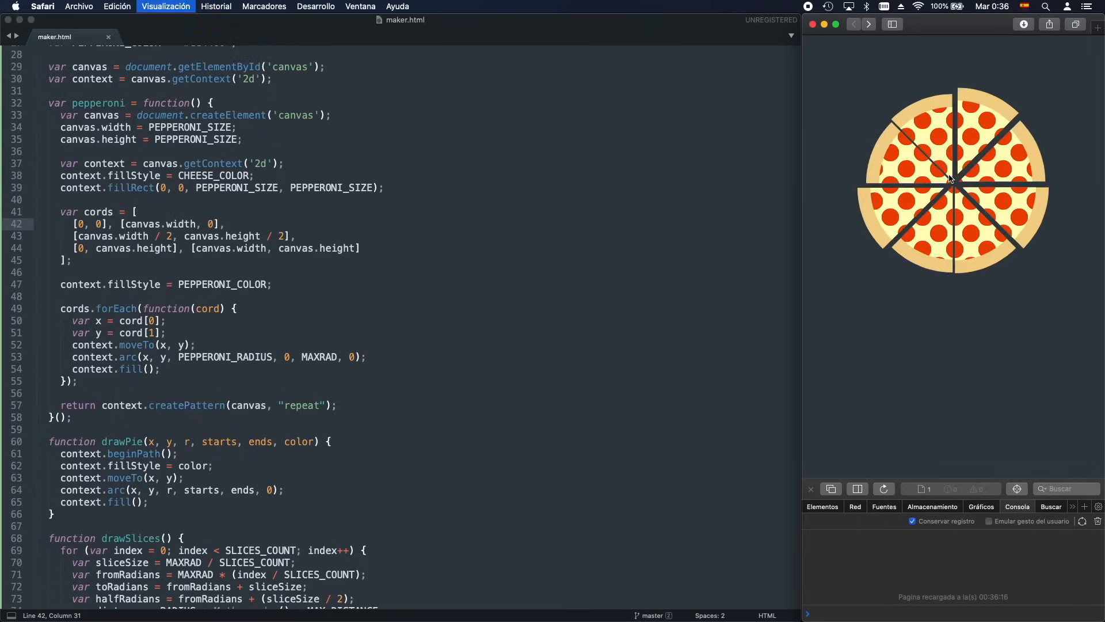